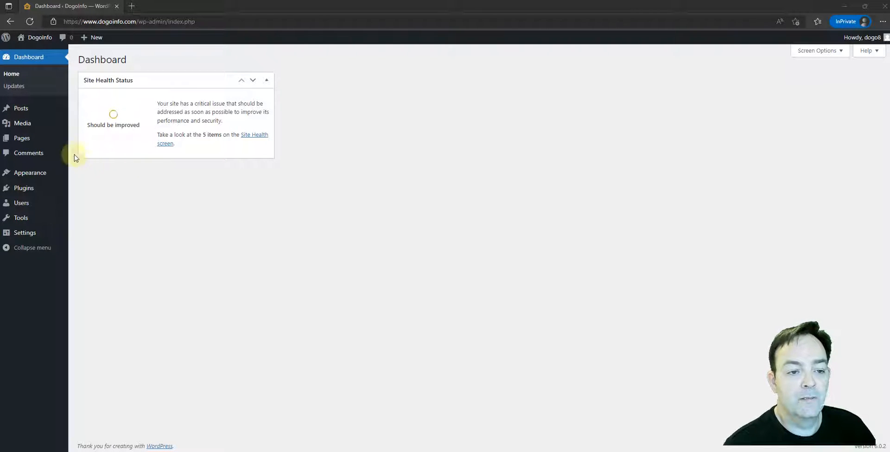
Review the site's list of posts and list of pages to compare the two content types.
mouse_move(18, 107)
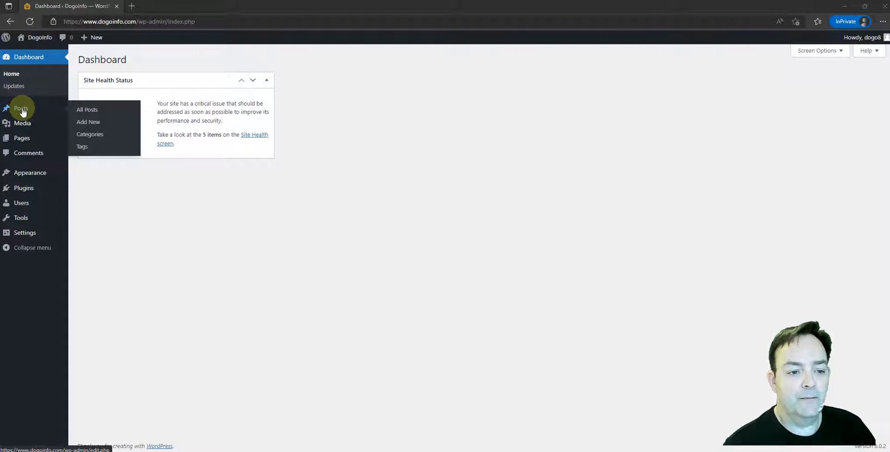
mouse_move(23, 141)
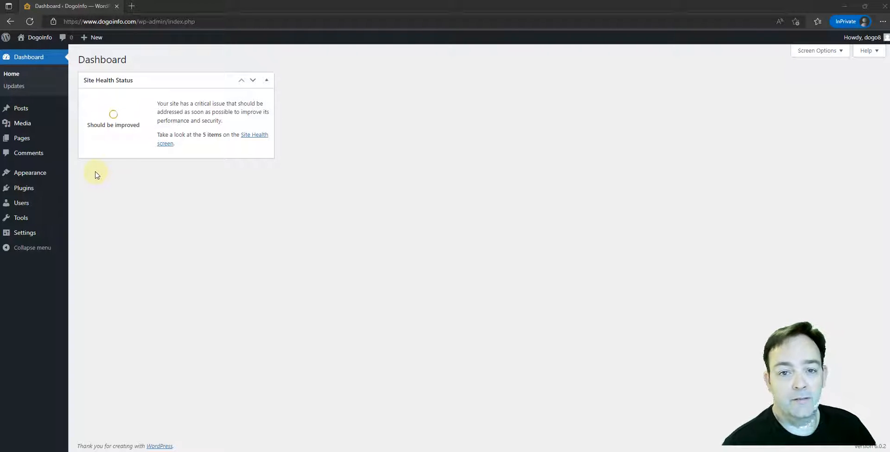
mouse_move(51, 115)
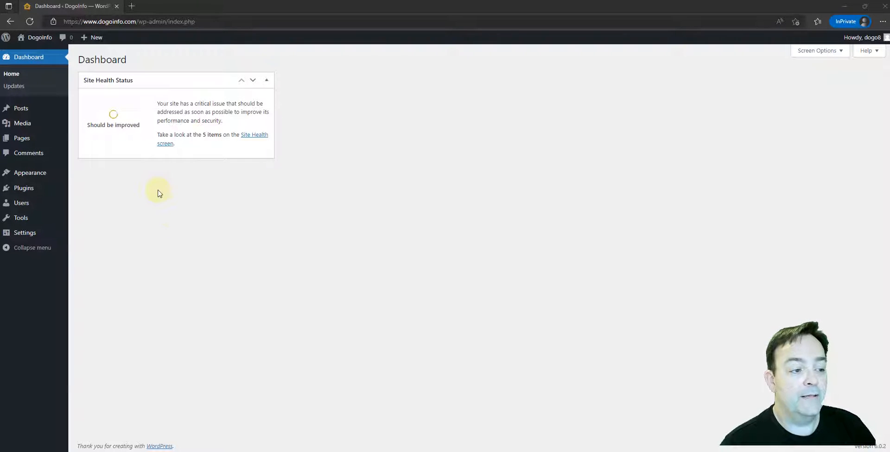
click(22, 109)
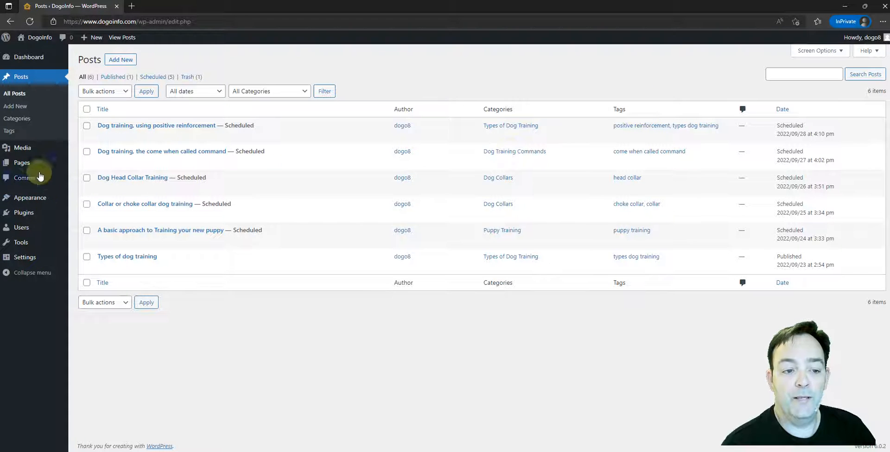
click(22, 163)
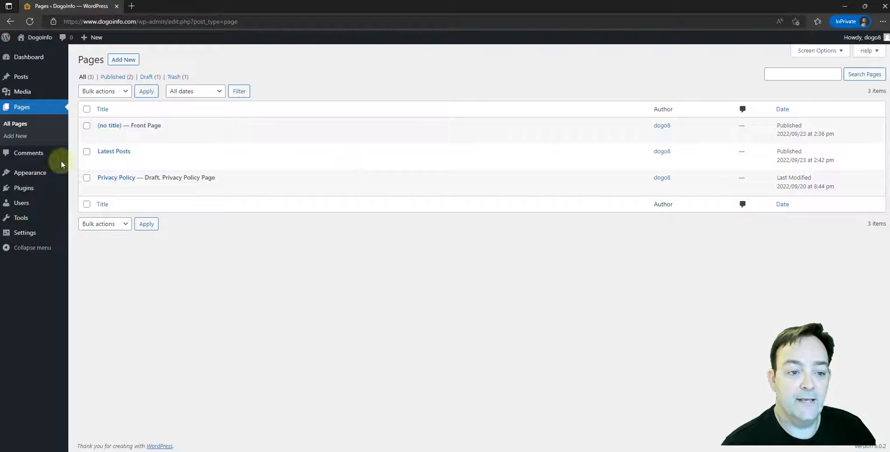
click(17, 77)
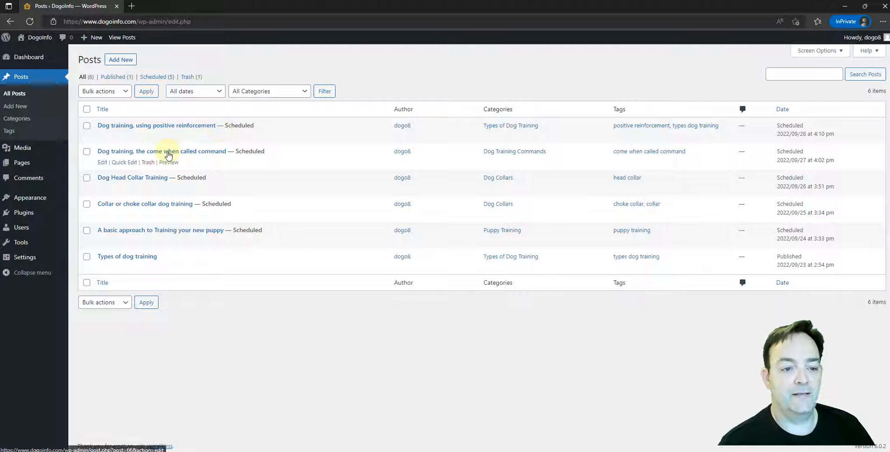
mouse_move(43, 165)
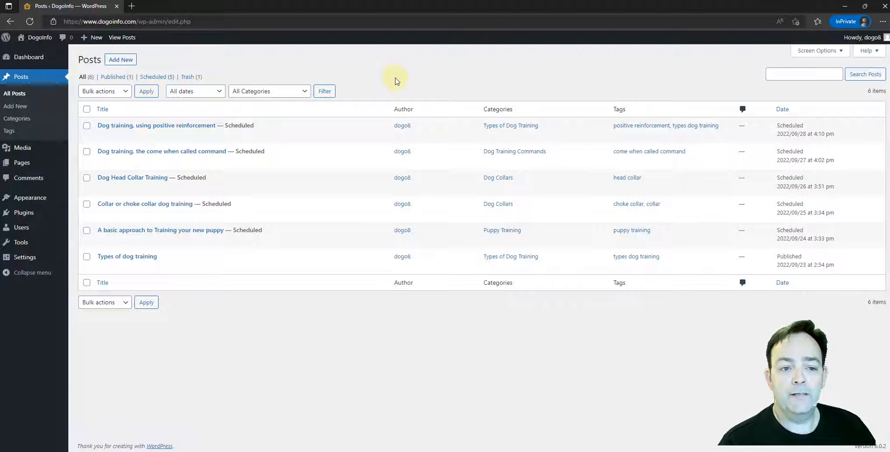
mouse_move(157, 179)
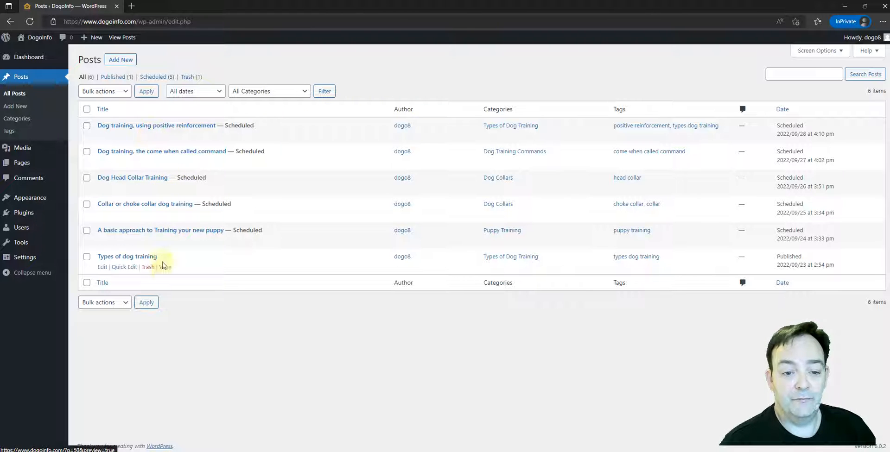
mouse_move(90, 259)
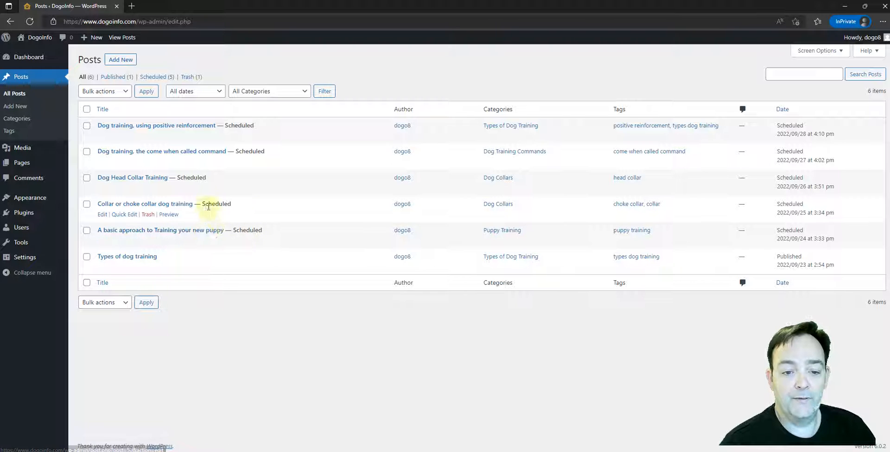
mouse_move(236, 164)
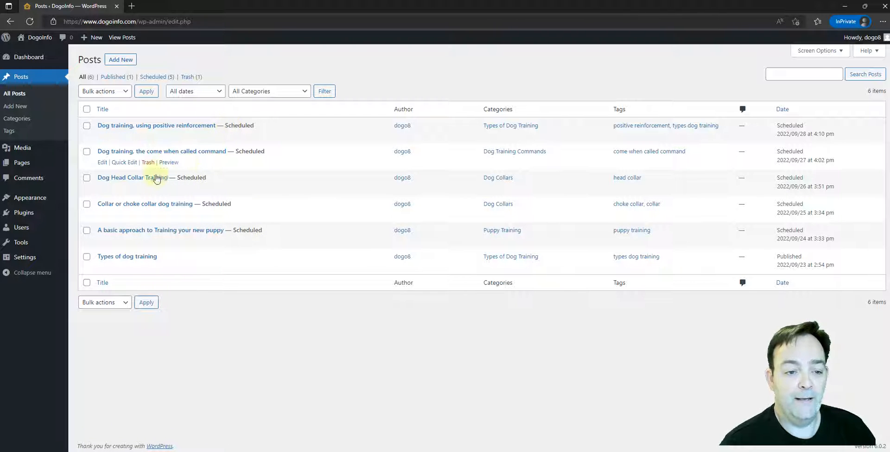
click(21, 162)
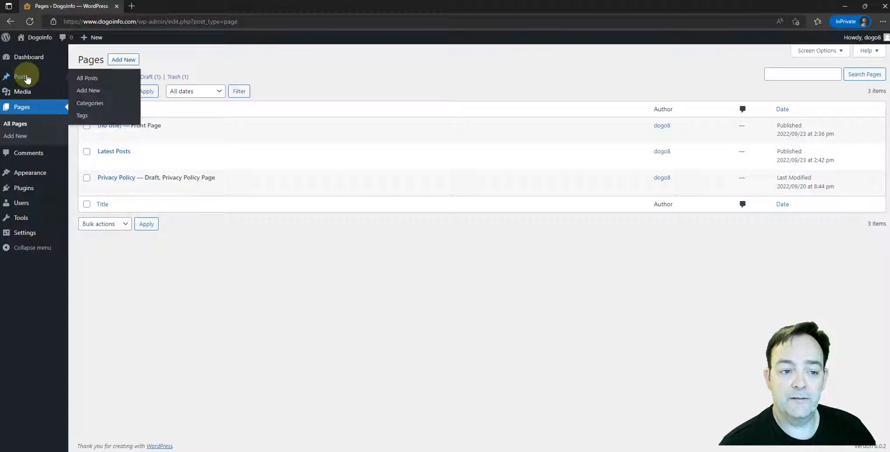
click(21, 78)
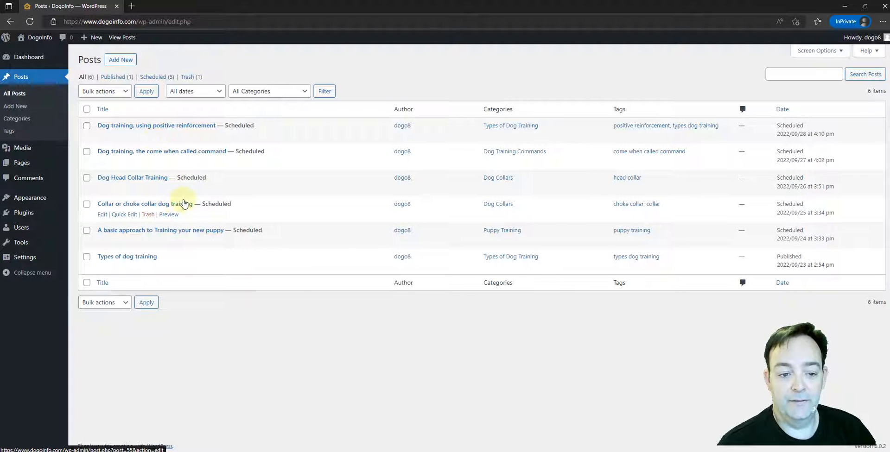
View the Latest Posts page in the editor and return to the list of pages.
mouse_move(54, 156)
mouse_move(23, 166)
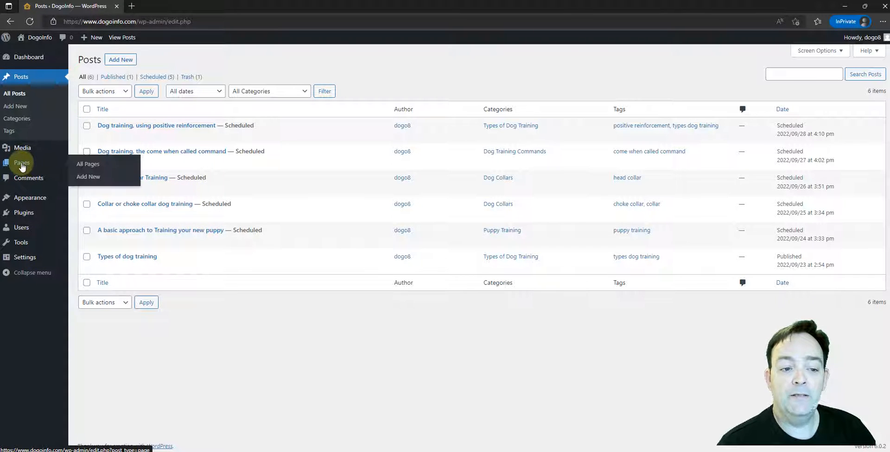
click(127, 167)
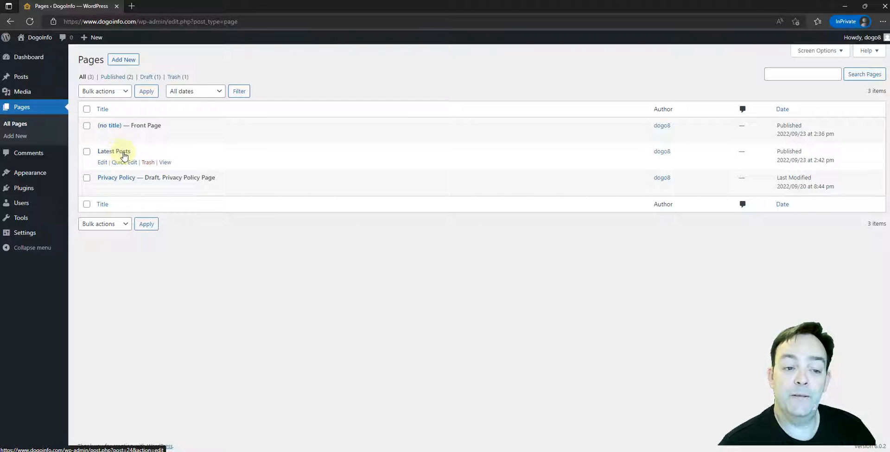
click(106, 153)
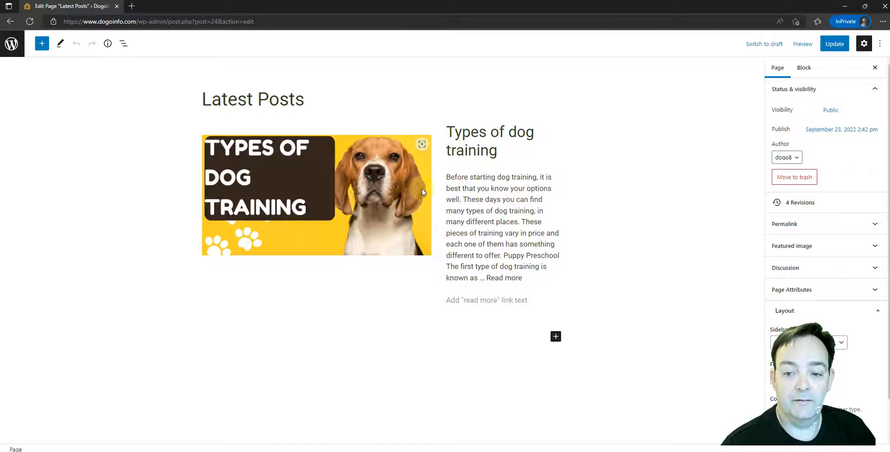
click(11, 44)
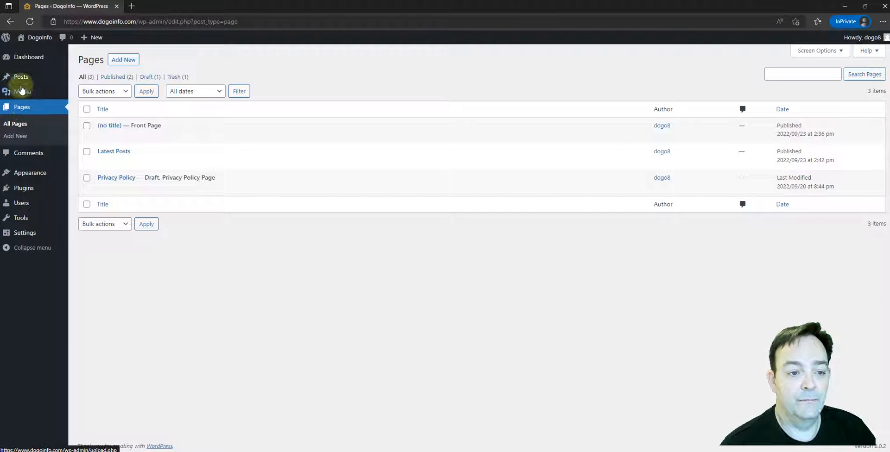
In the posts list, select the positive reinforcement and come when called posts, choose Move to Trash without applying it, and deselect both.
click(21, 78)
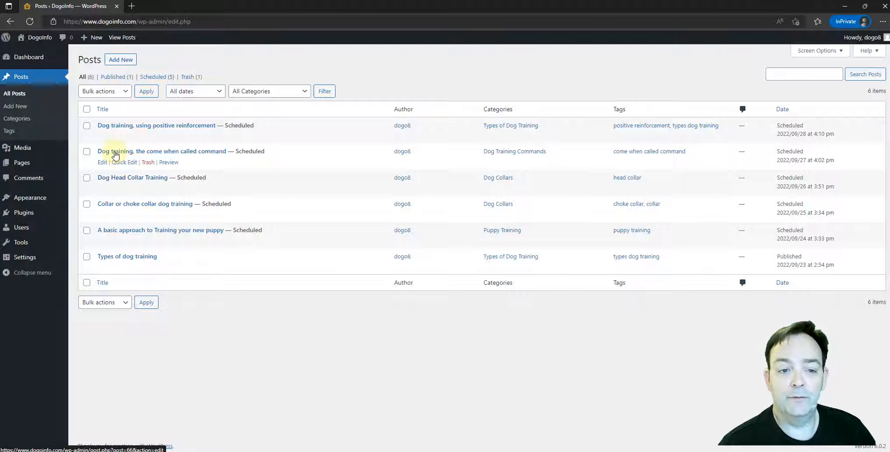
click(87, 125)
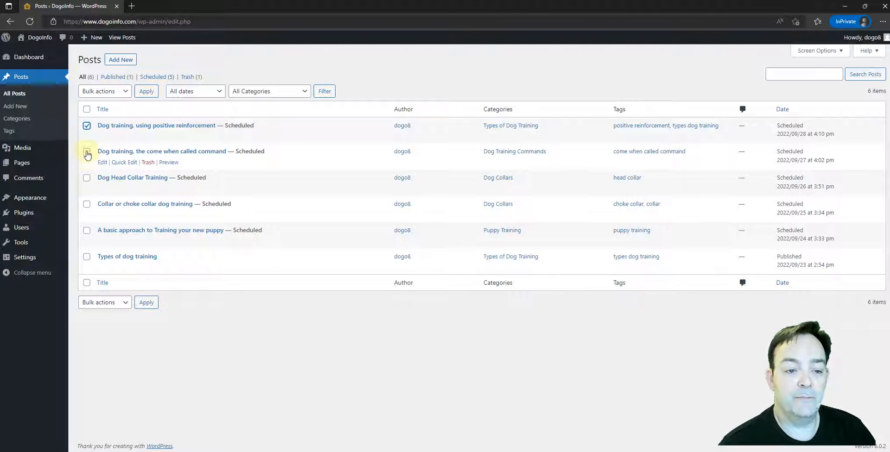
click(87, 152)
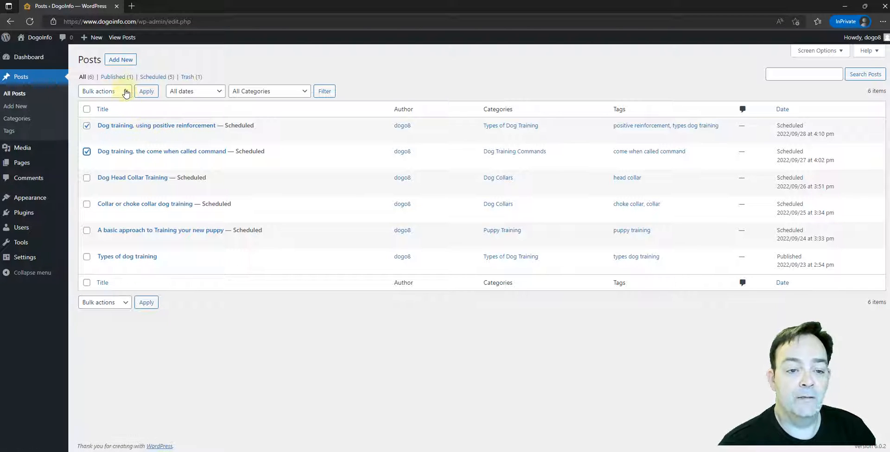
click(125, 92)
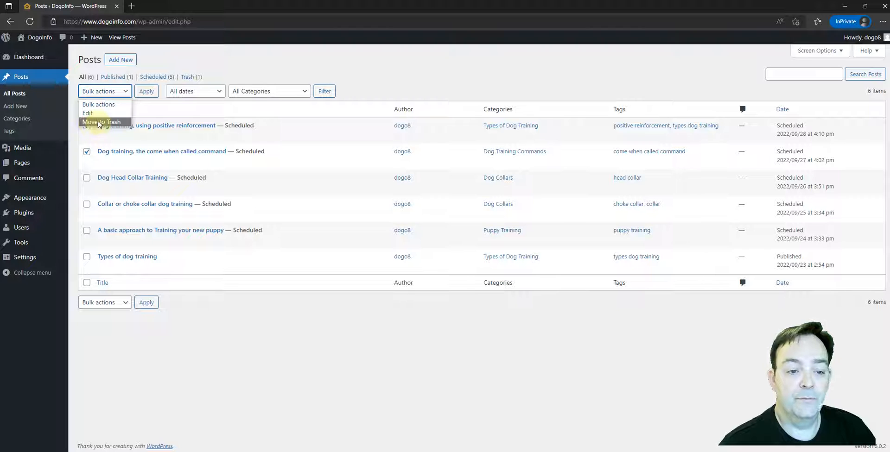
click(121, 121)
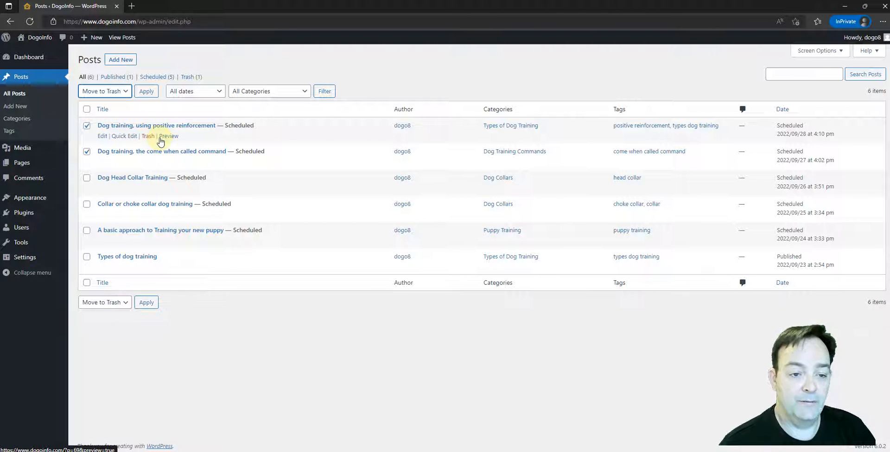
click(86, 125)
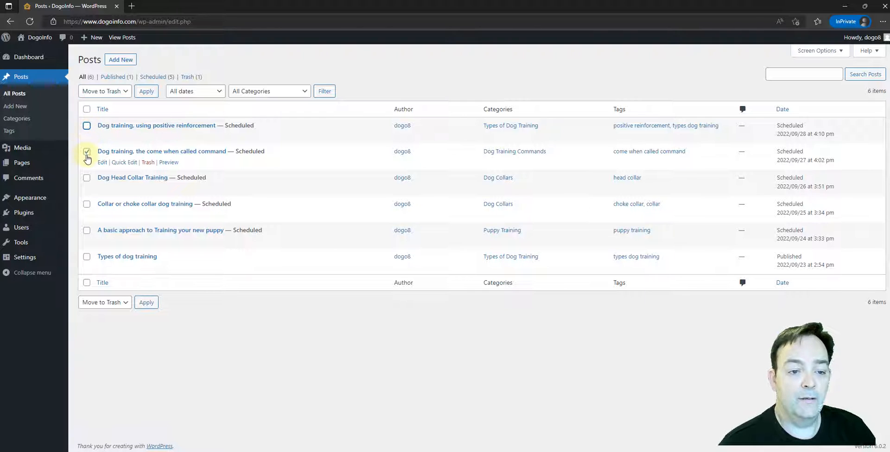
click(87, 151)
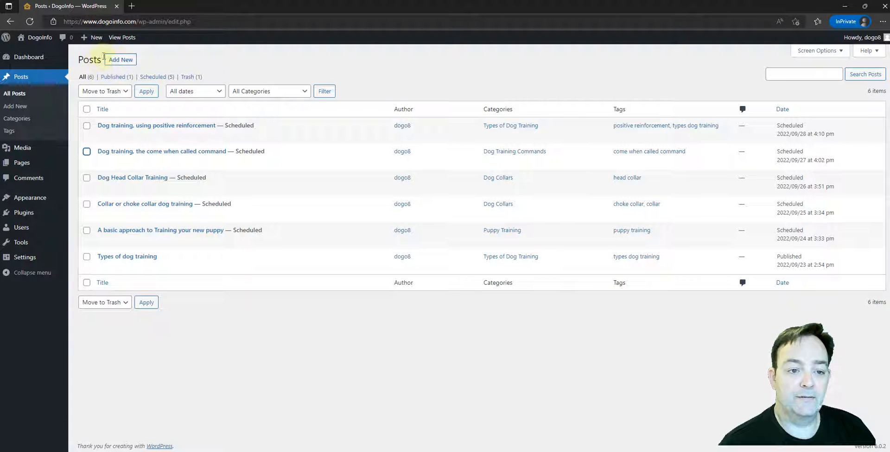
Start a new post, try its empty title and paragraph fields, and leave the editor without saving.
click(119, 61)
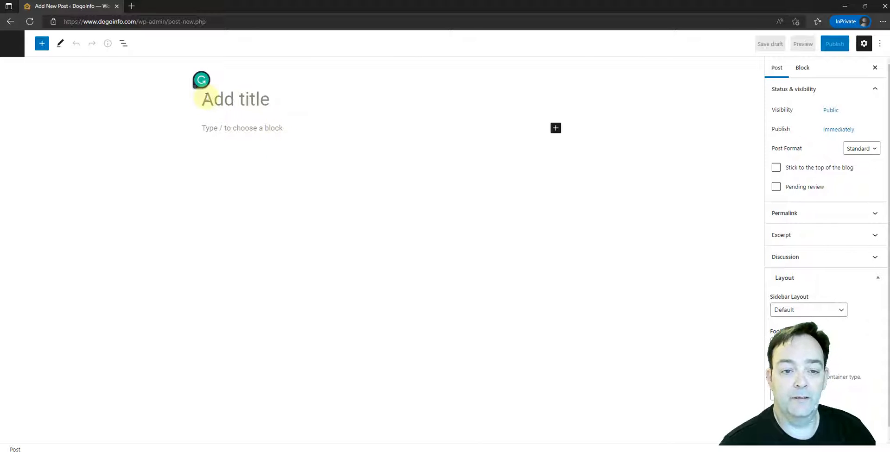
click(213, 127)
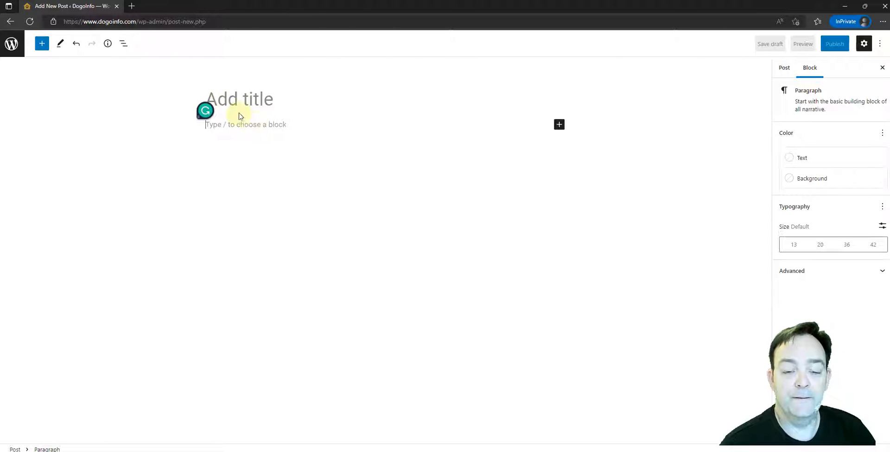
click(222, 98)
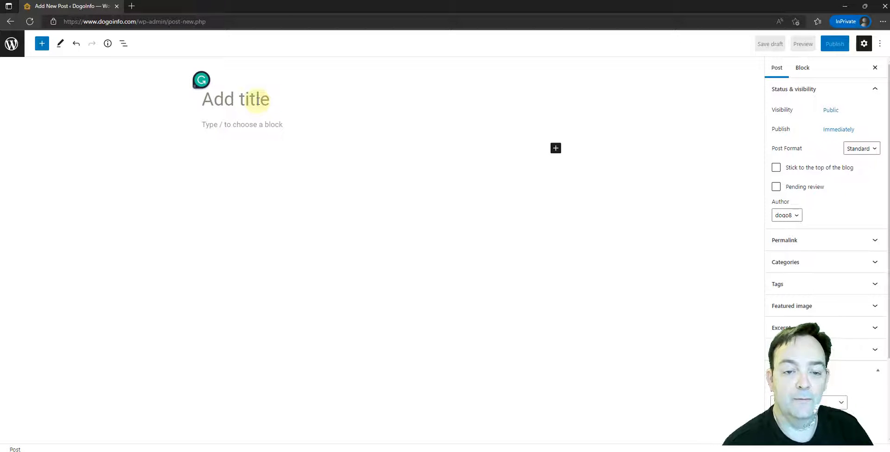
click(258, 100)
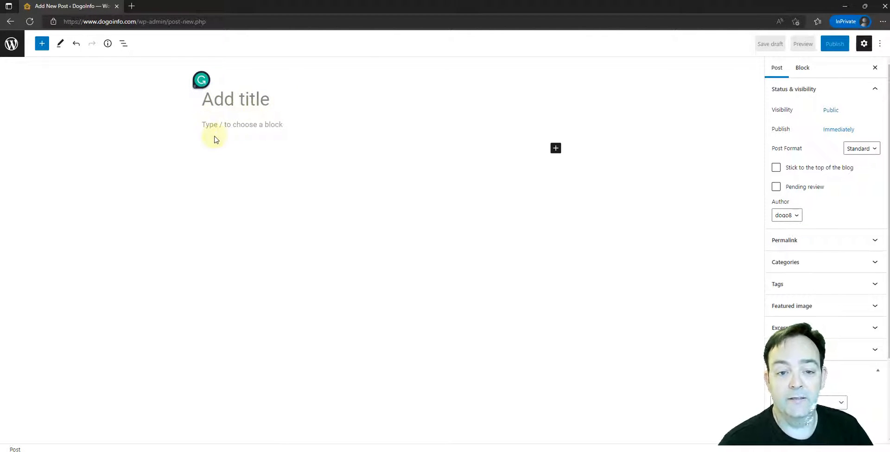
click(202, 129)
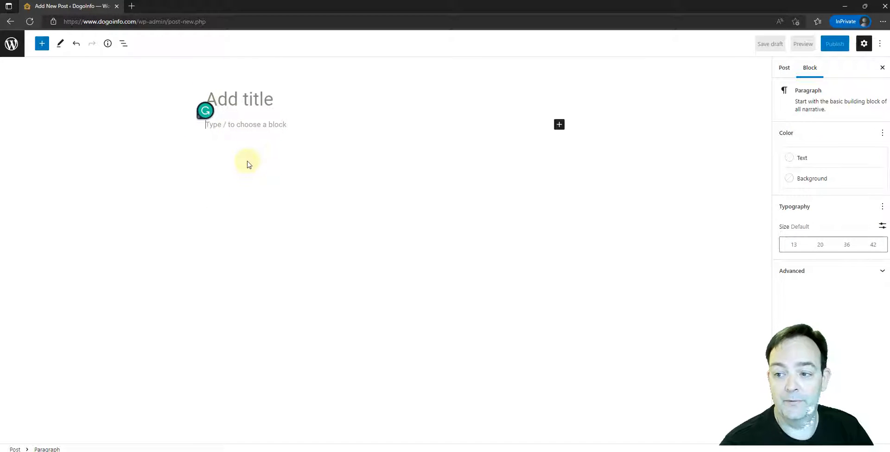
click(12, 44)
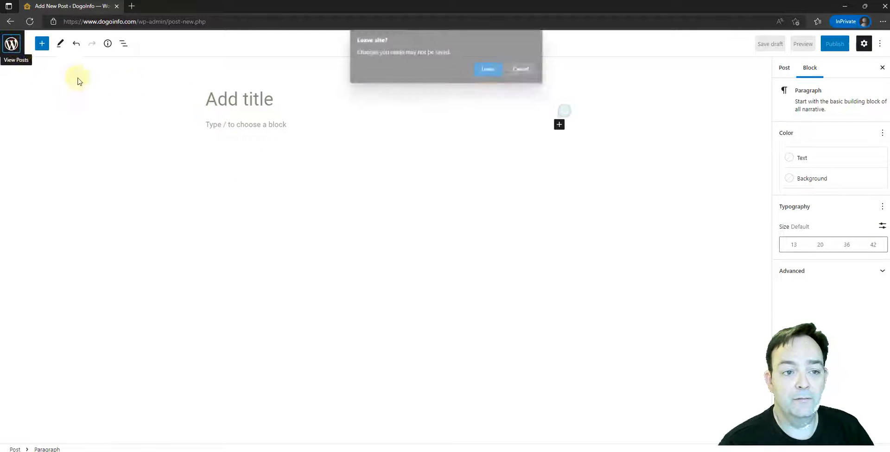
click(489, 69)
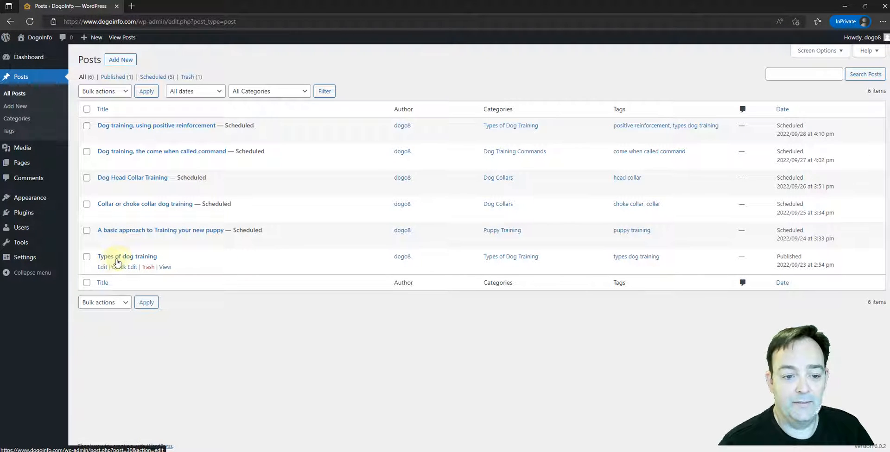
Open the "Types of dog training" post and examine its title, opening paragraph and "Puppy Preschool" subheading.
click(121, 257)
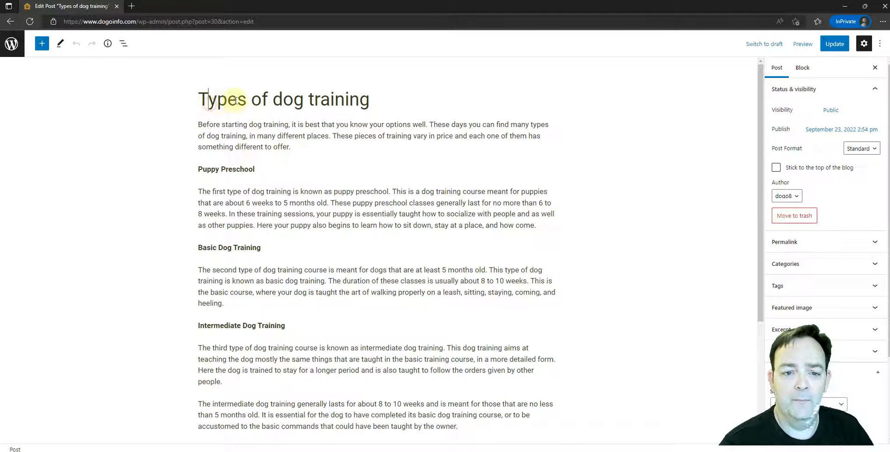
click(204, 99)
drag(203, 99, 373, 102)
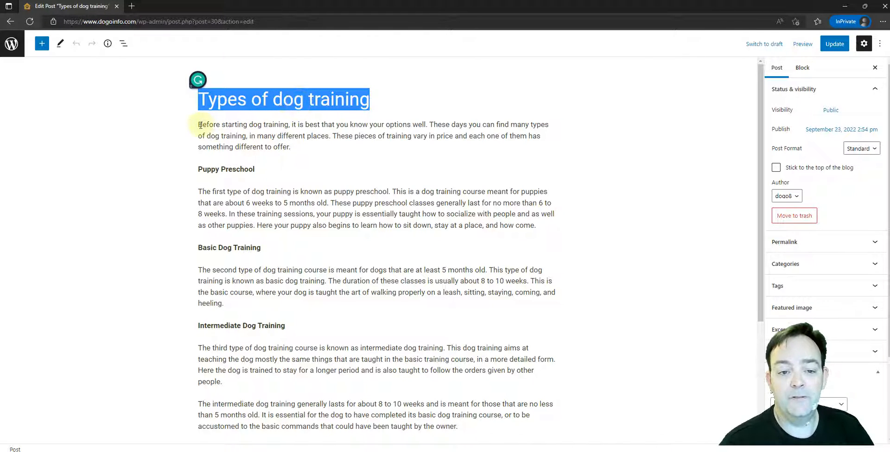
drag(199, 125, 307, 149)
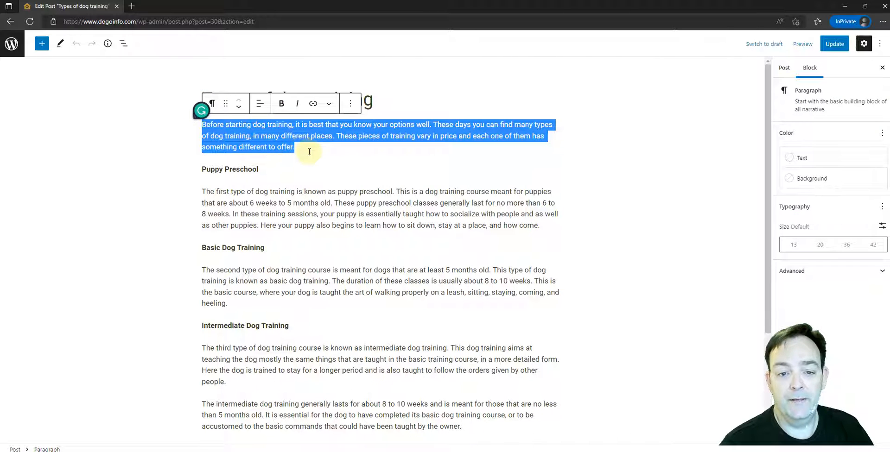
click(408, 132)
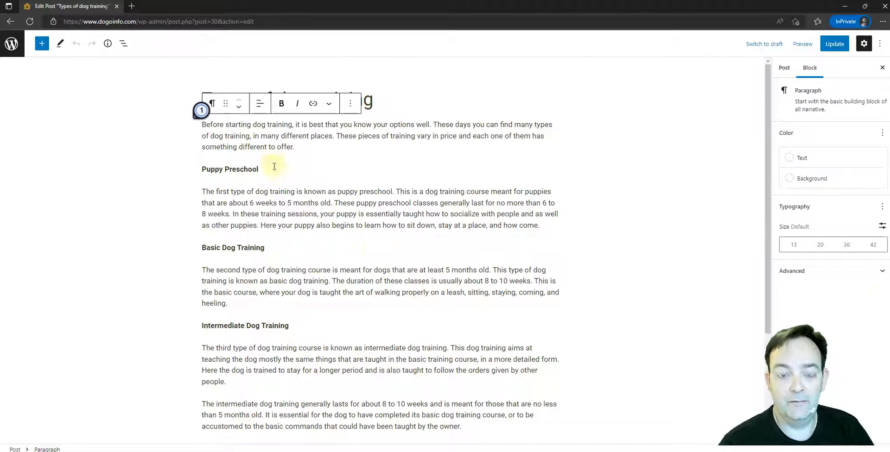
drag(263, 169, 202, 170)
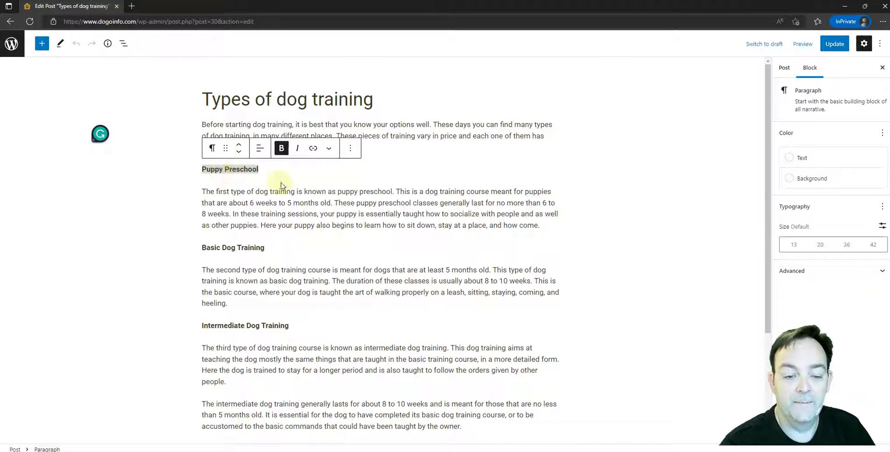
Transform the "Puppy Preschool" paragraph into an H2 heading and remove its bold formatting.
click(212, 148)
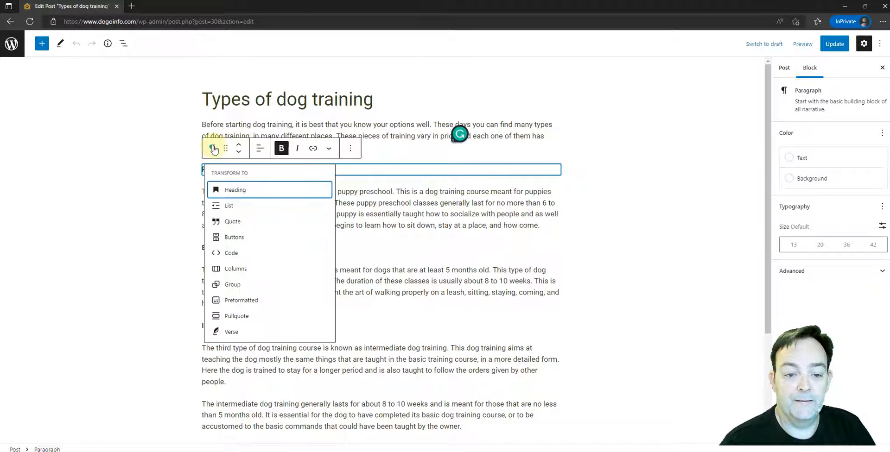
click(234, 190)
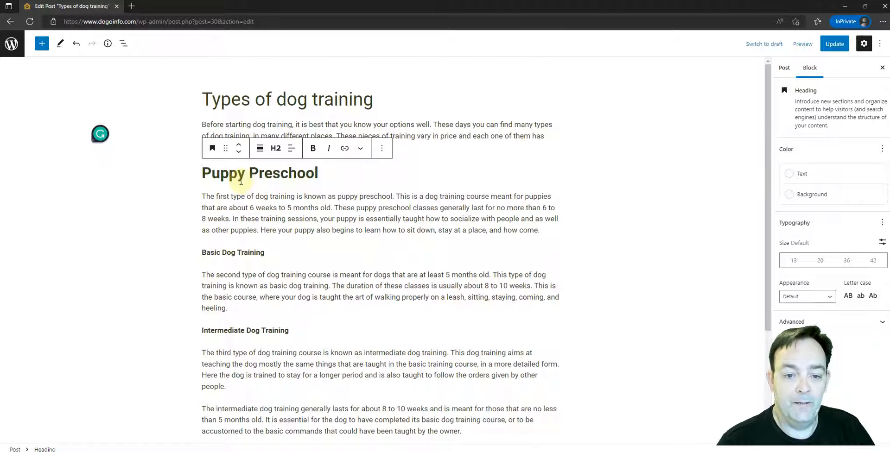
triple_click(282, 173)
key(ctrl+b)
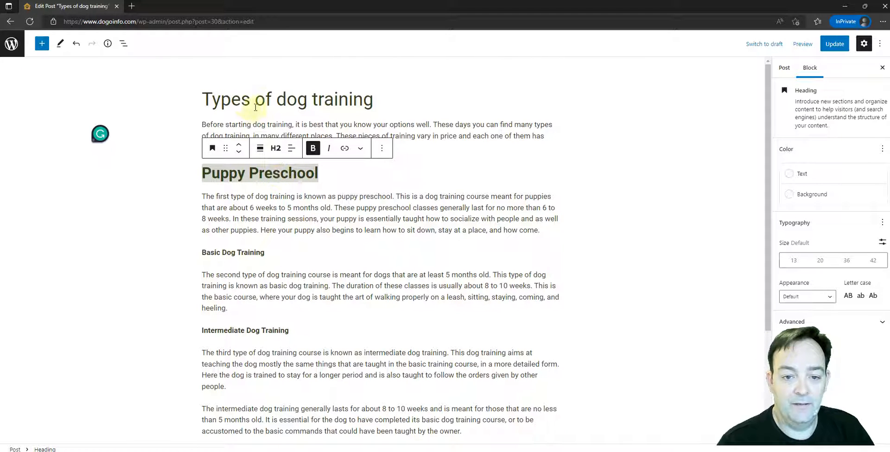
click(227, 101)
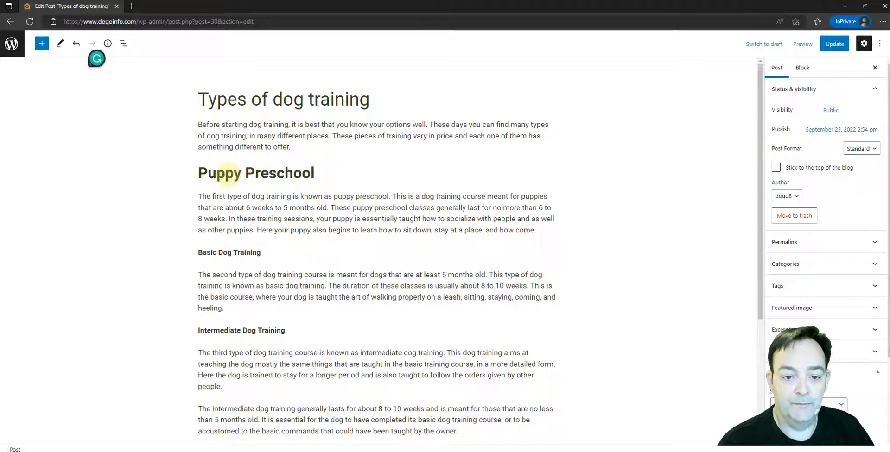
triple_click(227, 174)
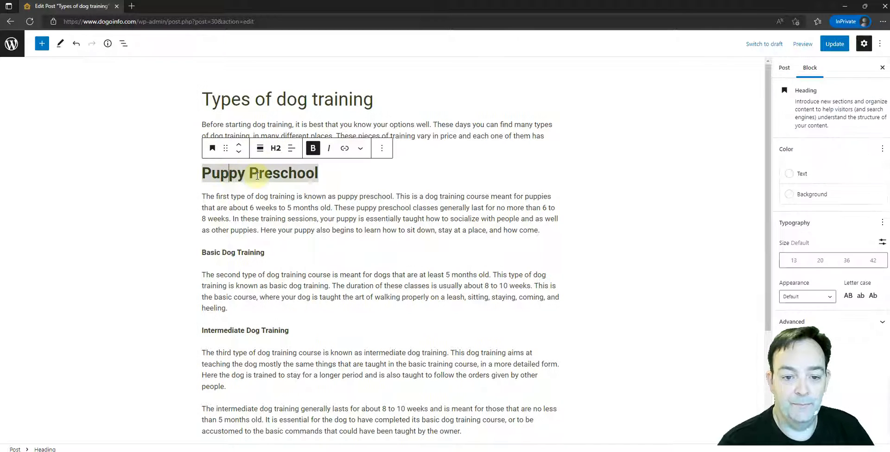
click(313, 148)
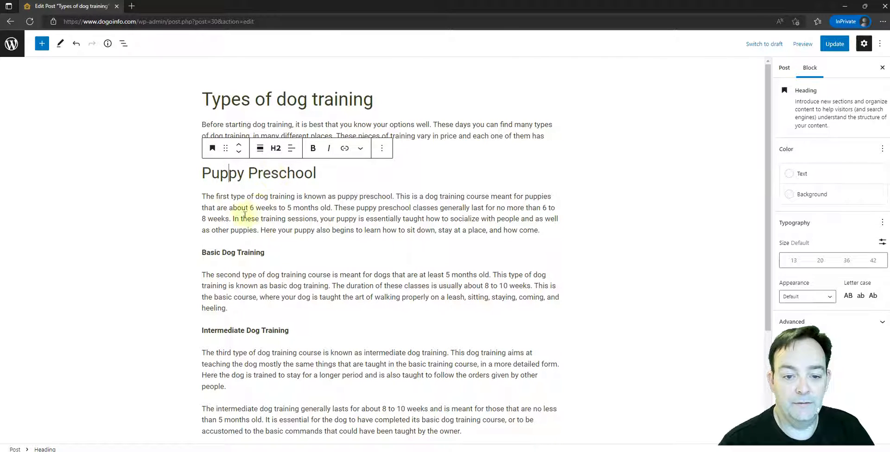
click(231, 200)
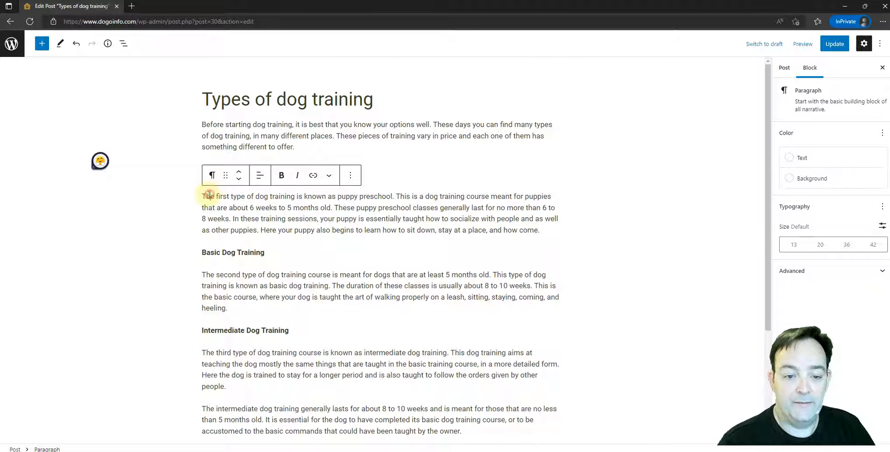
drag(205, 197, 316, 220)
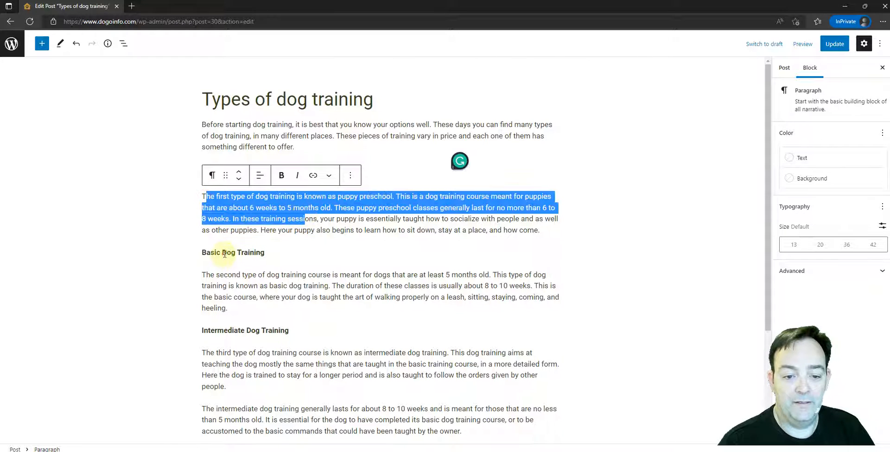
Transform the "Basic Dog Training" paragraph into an H2 heading and remove its bold formatting.
triple_click(224, 253)
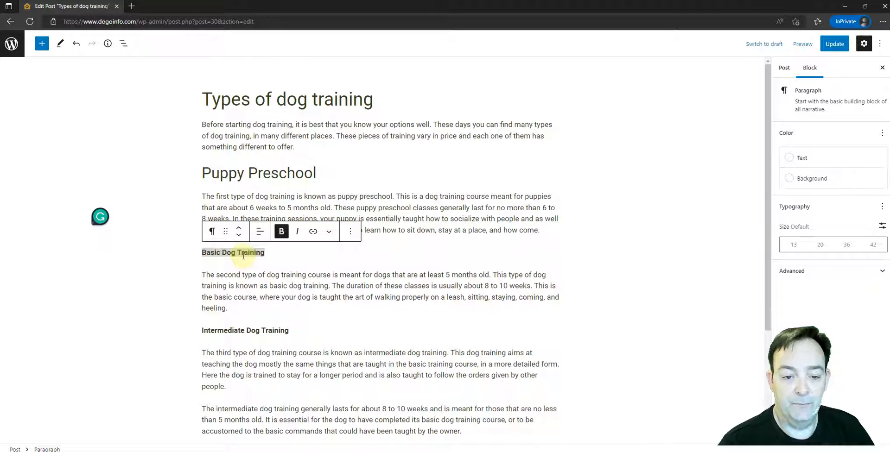
click(212, 231)
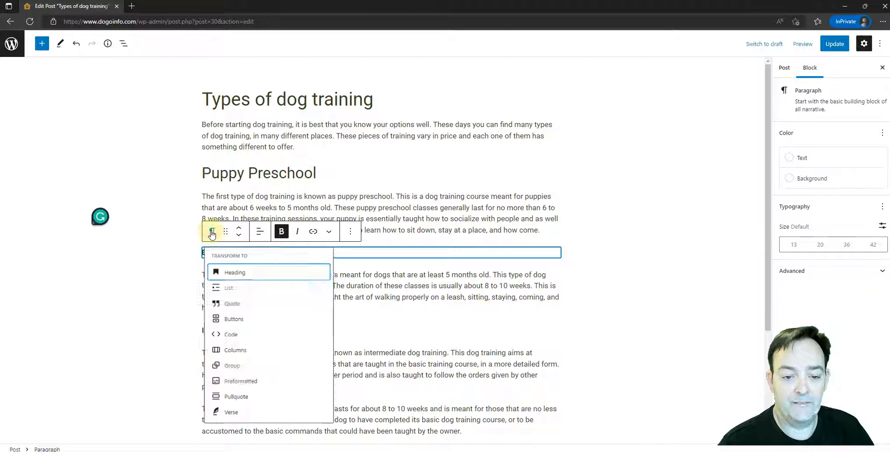
click(239, 275)
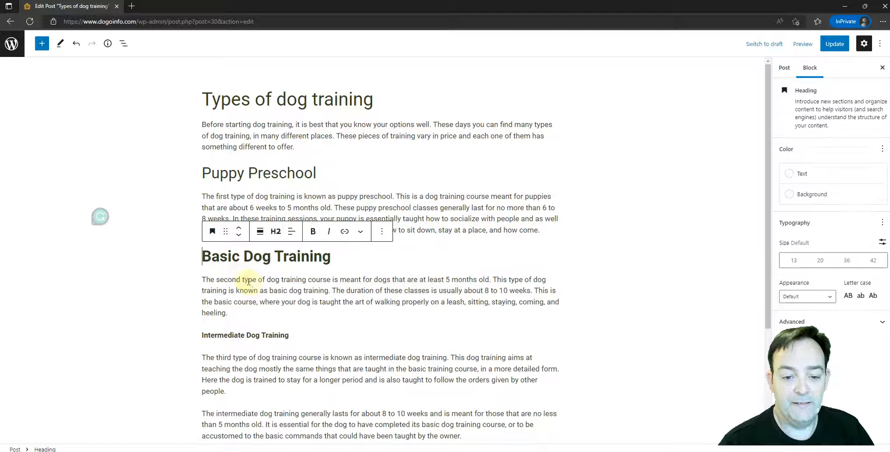
key(ctrl+a)
click(314, 231)
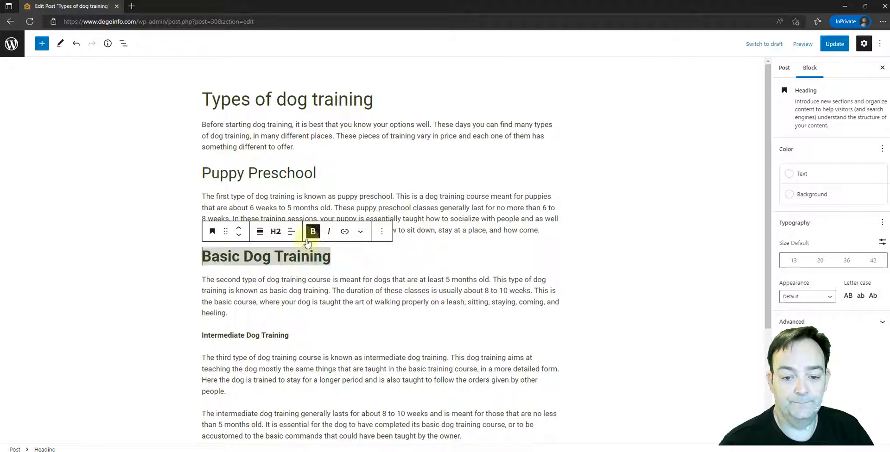
click(254, 278)
Review the remaining "Intermediate Dog Training" and "Advanced Dog Training" sections of the post.
scroll(264, 248, down, 3)
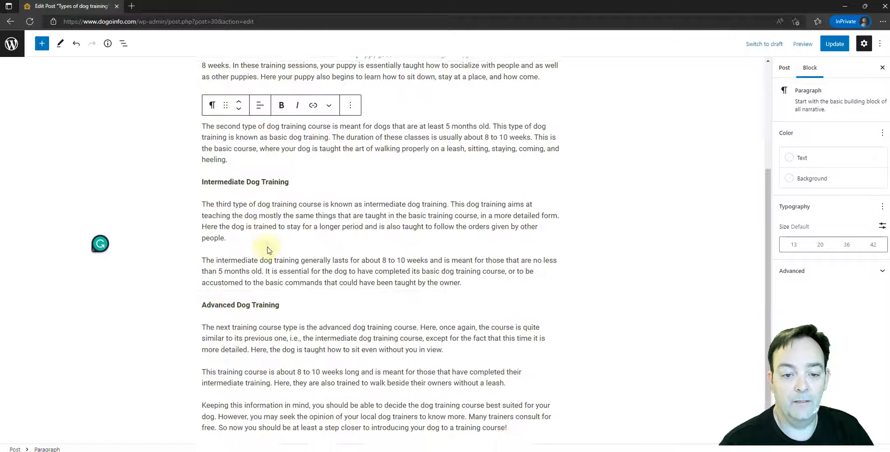
scroll(251, 162, up, 3)
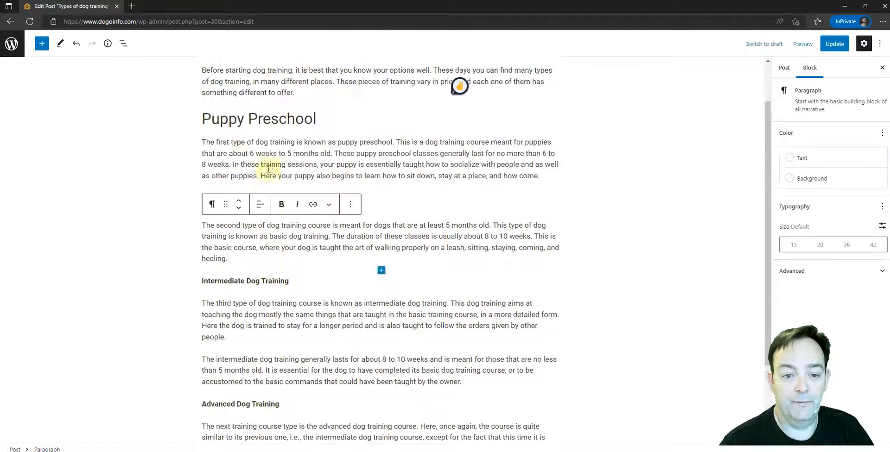
click(255, 293)
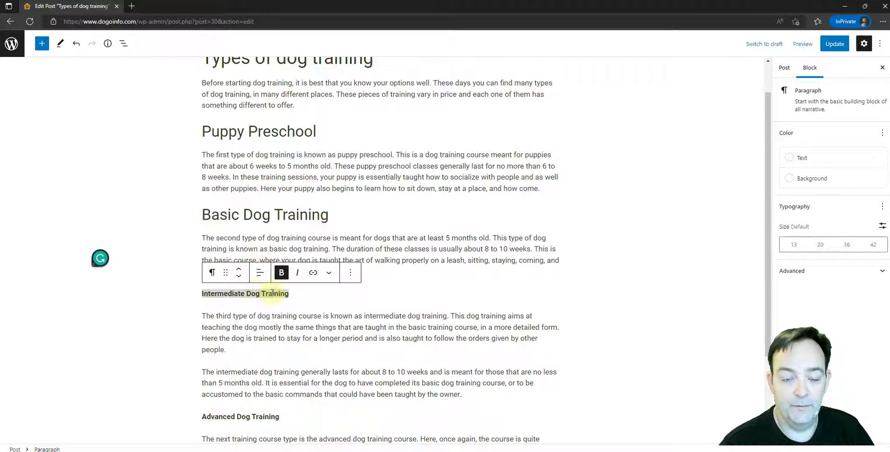
click(261, 257)
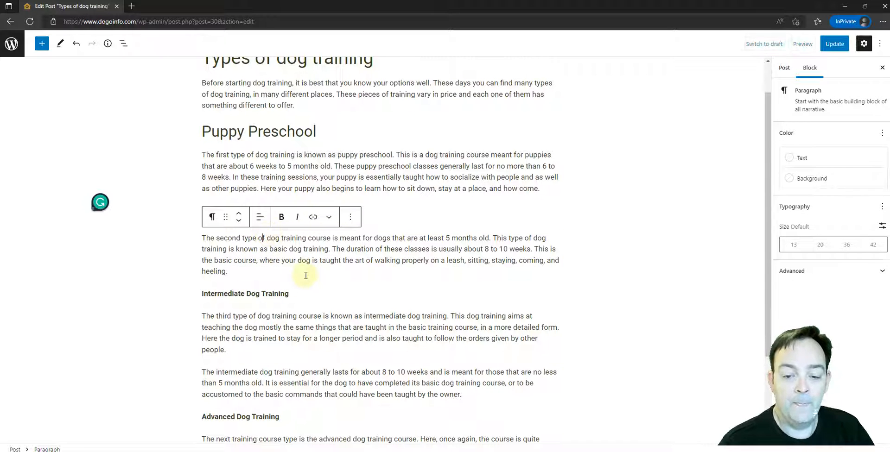
scroll(305, 269, down, 1)
scroll(338, 254, down, 1)
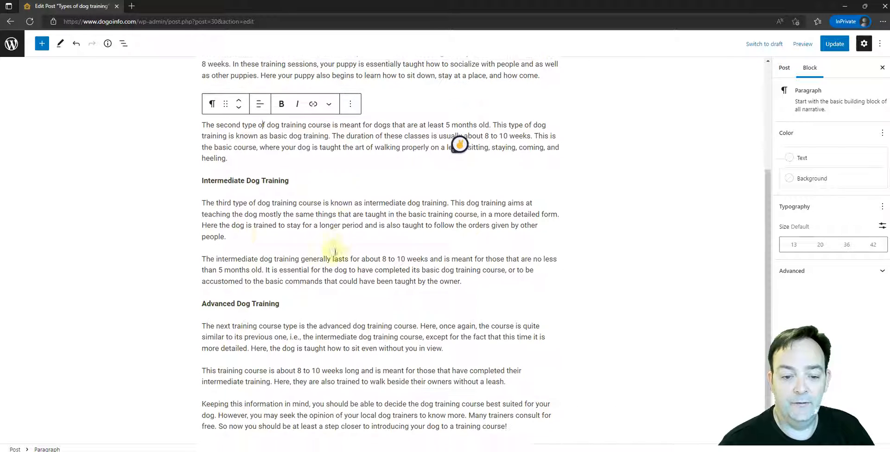
Add an empty block after the first paragraph under "Intermediate Dog Training" and browse the full library of available blocks.
click(239, 233)
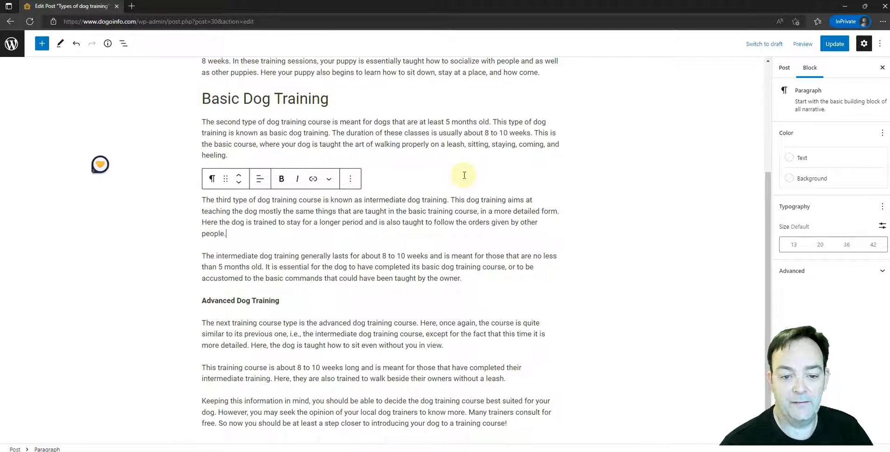
key(Return)
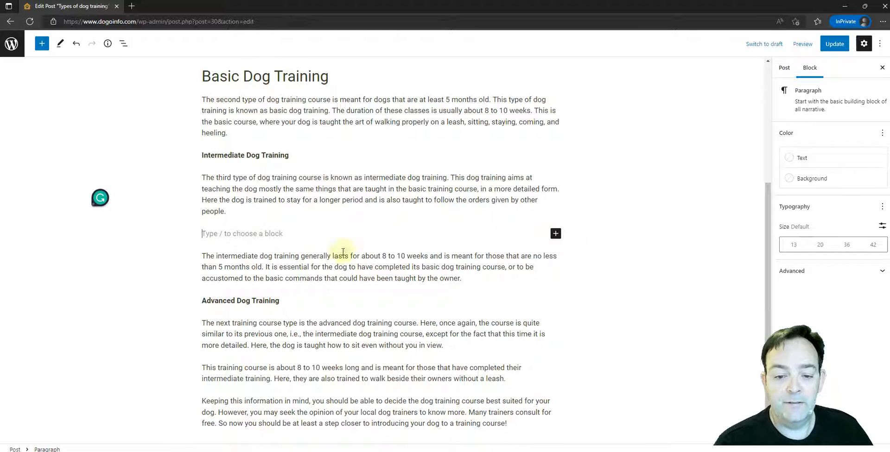
click(556, 234)
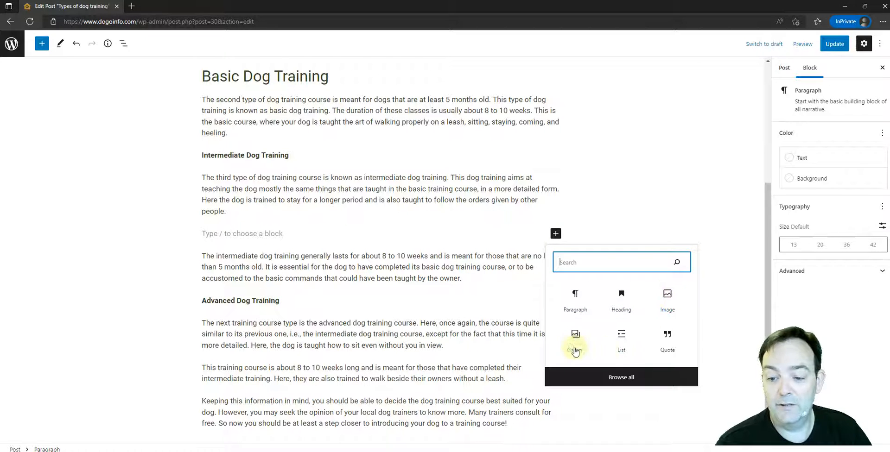
click(623, 378)
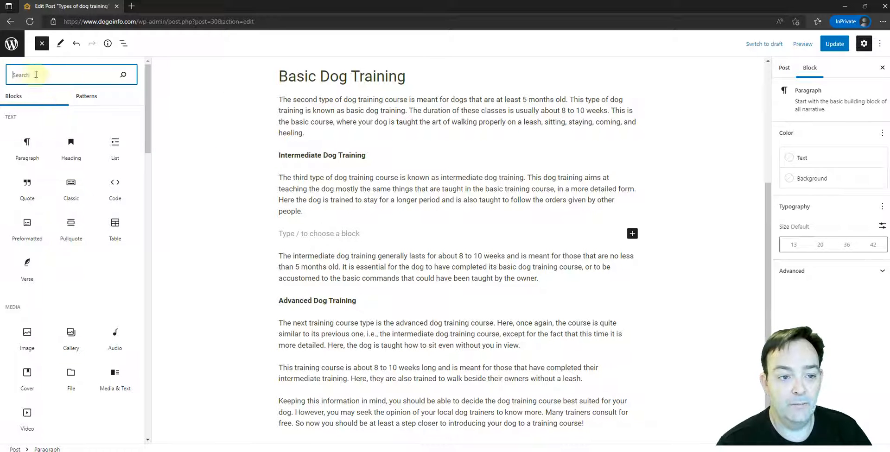
mouse_move(65, 231)
scroll(65, 251, down, 3)
scroll(66, 250, down, 4)
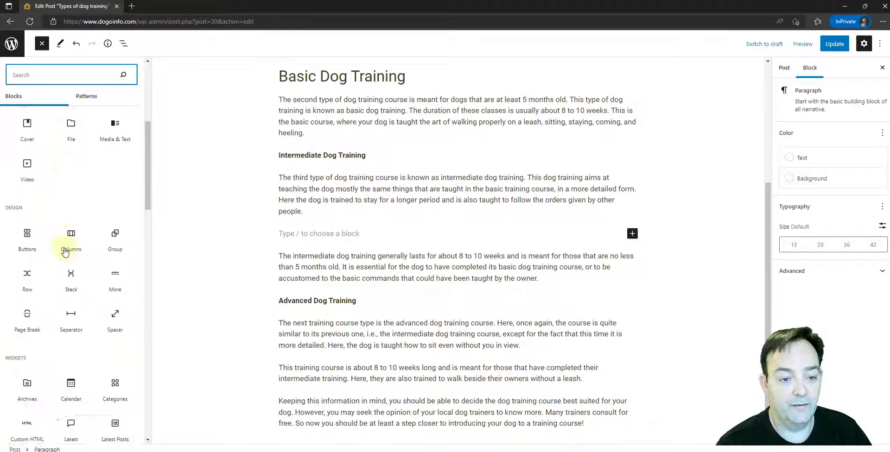
mouse_move(78, 278)
scroll(78, 278, up, 7)
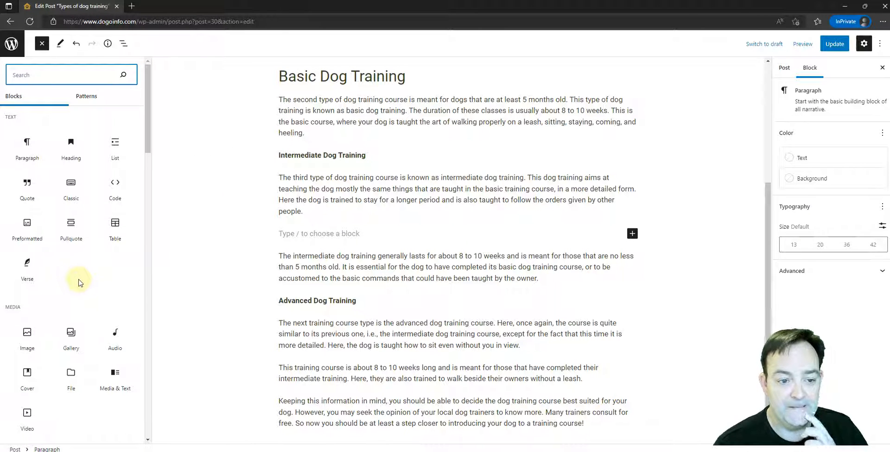
Transform the second paragraph under "Intermediate Dog Training" into a quote and examine its citation field.
click(315, 260)
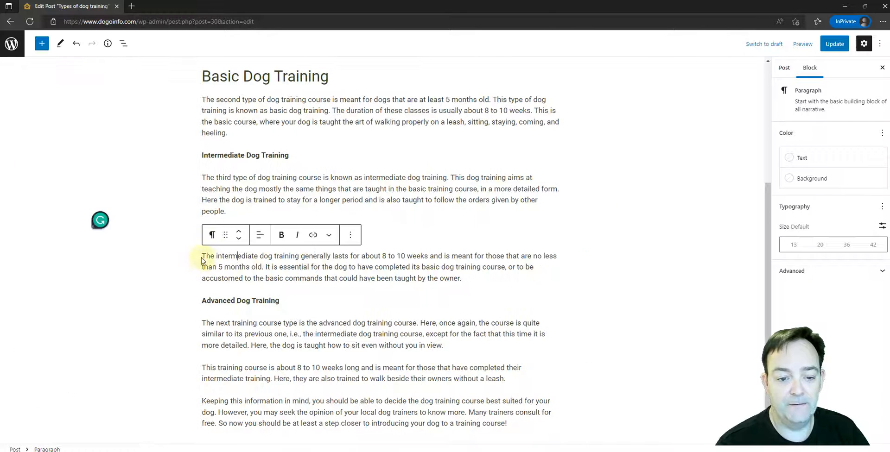
click(201, 261)
click(200, 258)
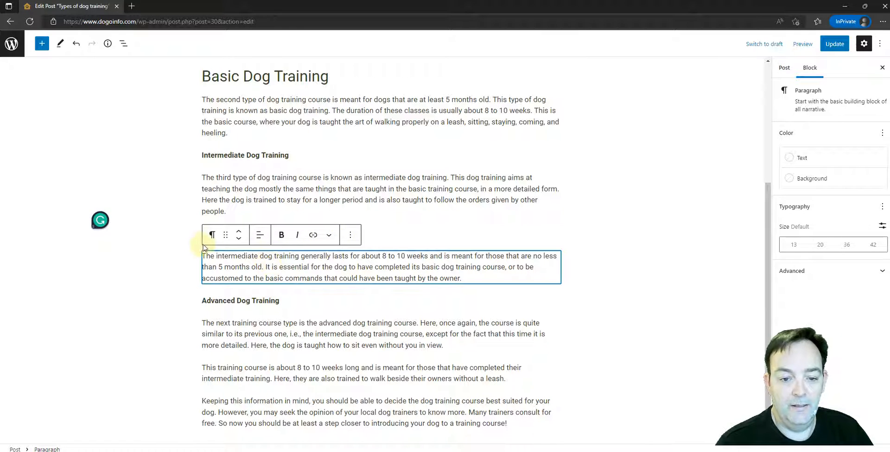
click(213, 235)
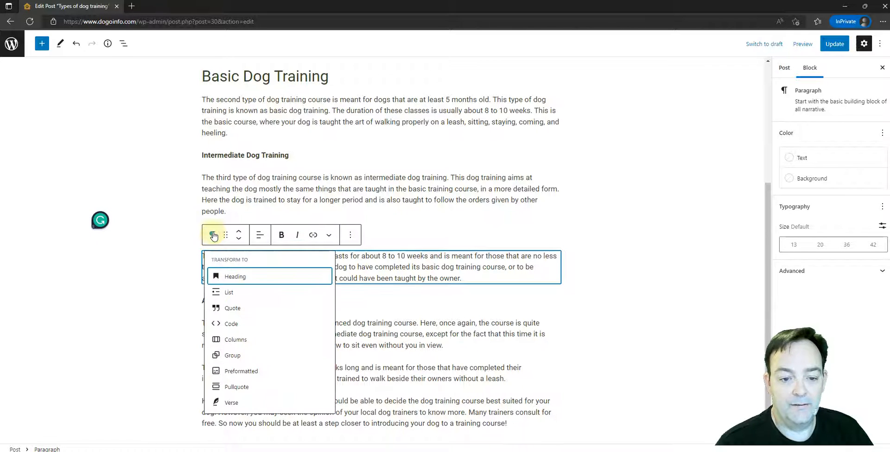
click(218, 309)
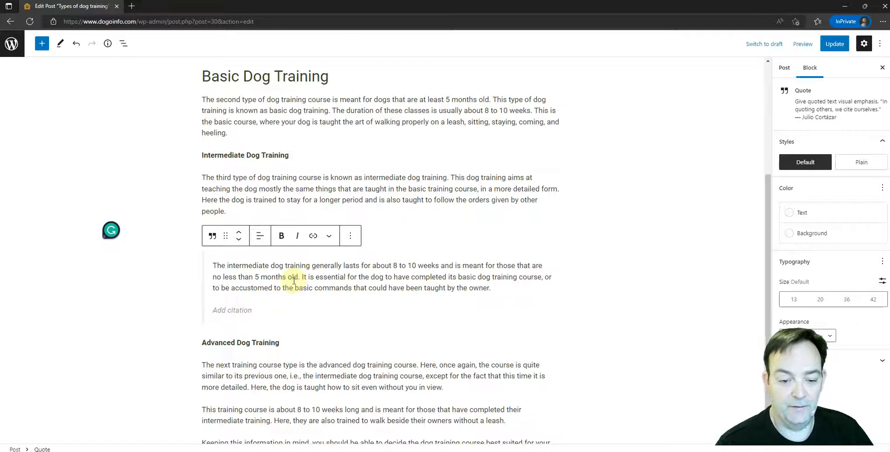
click(215, 312)
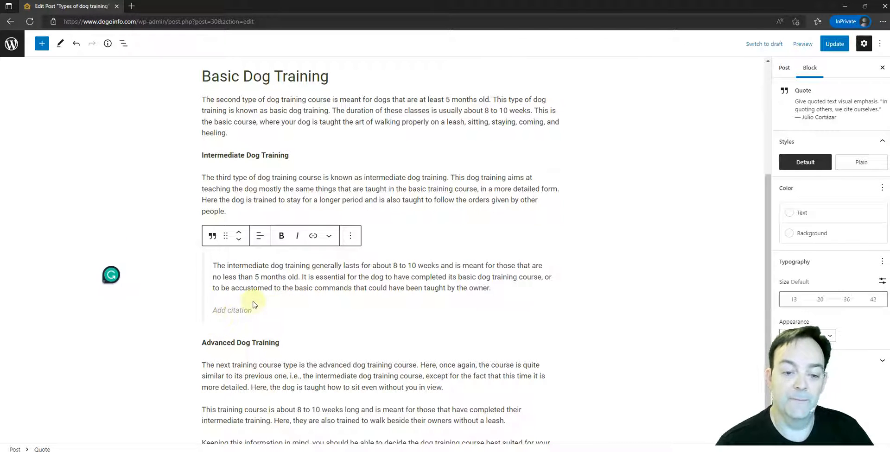
Try the quote under "Intermediate Dog Training" as a list and transform it back into a paragraph.
click(212, 236)
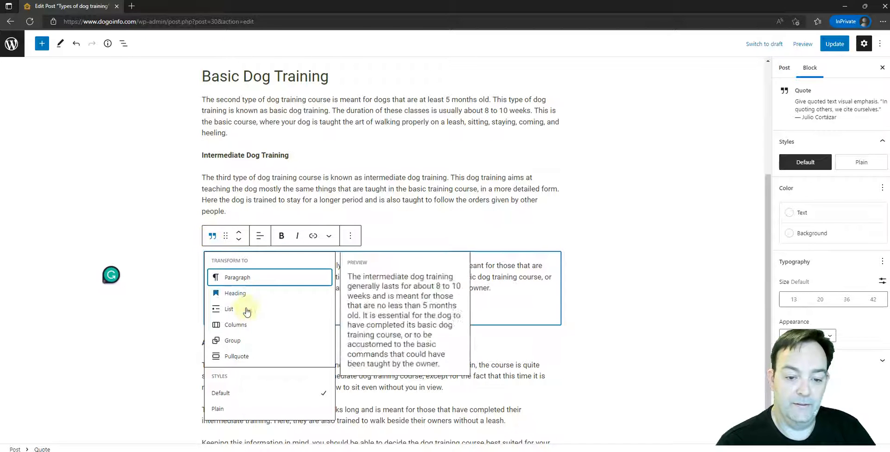
click(215, 311)
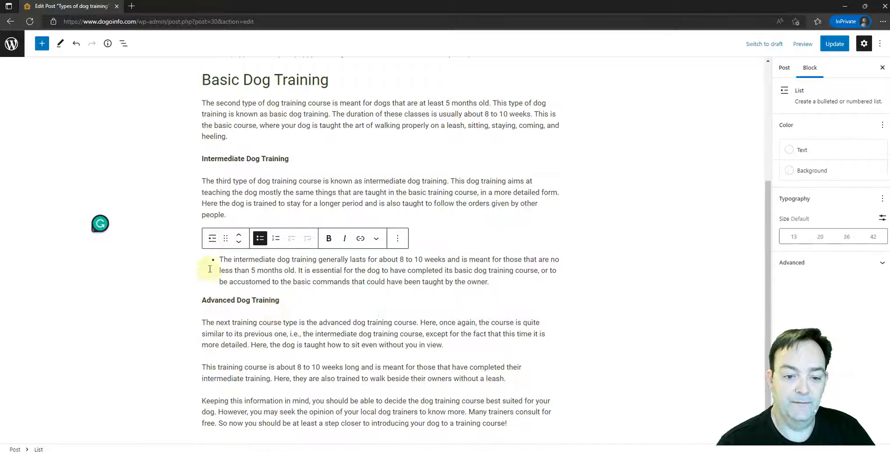
click(212, 238)
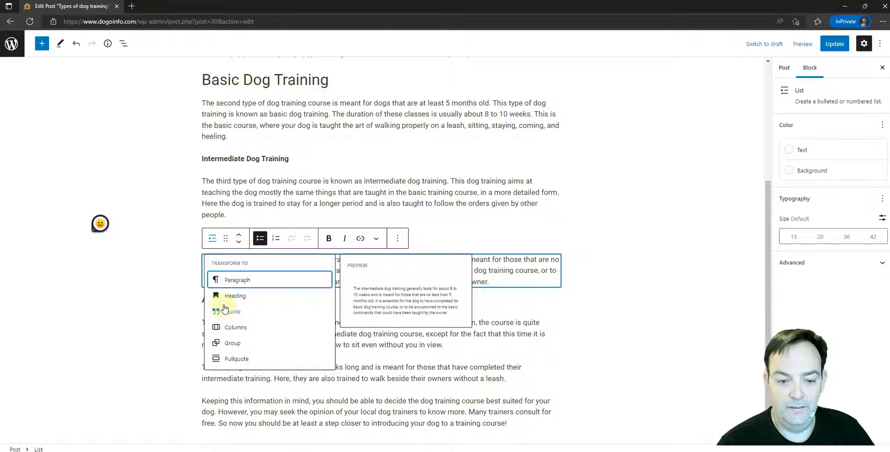
click(228, 281)
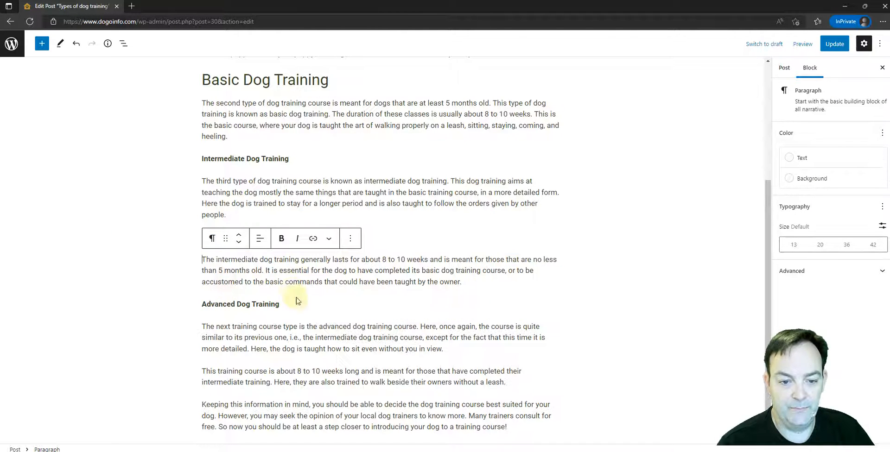
Delete the empty block between the two paragraphs under "Intermediate Dog Training" and return to the start of the post.
click(343, 194)
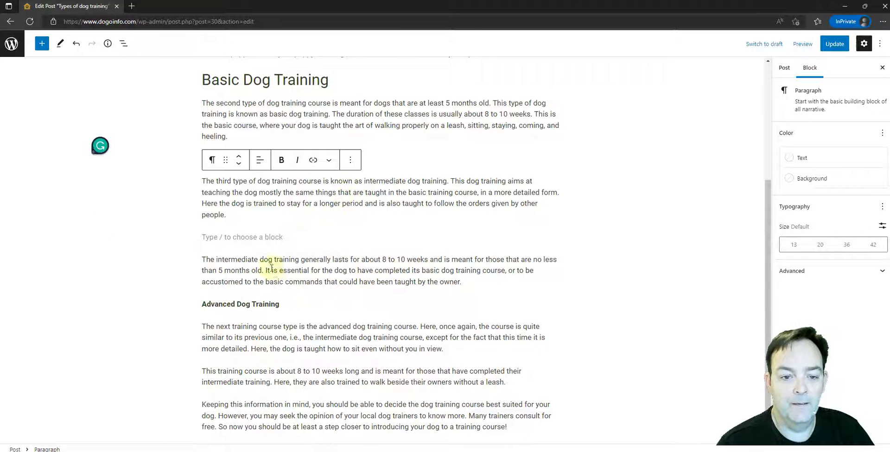
click(206, 237)
key(Delete)
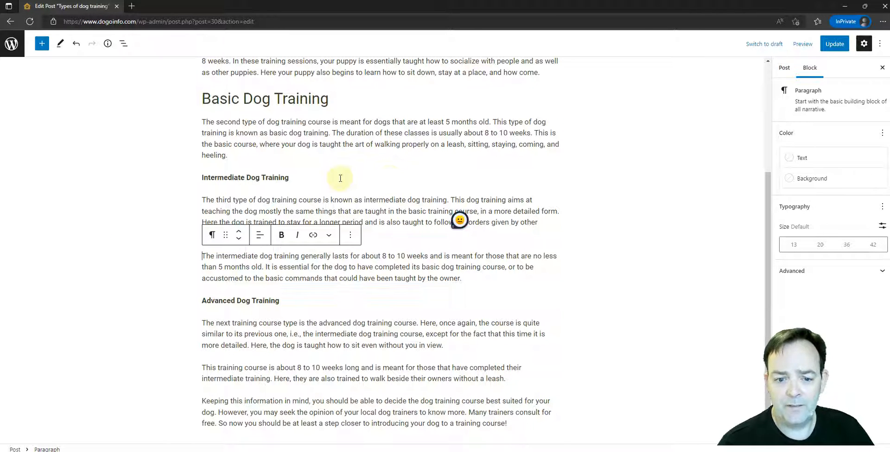
scroll(340, 178, up, 5)
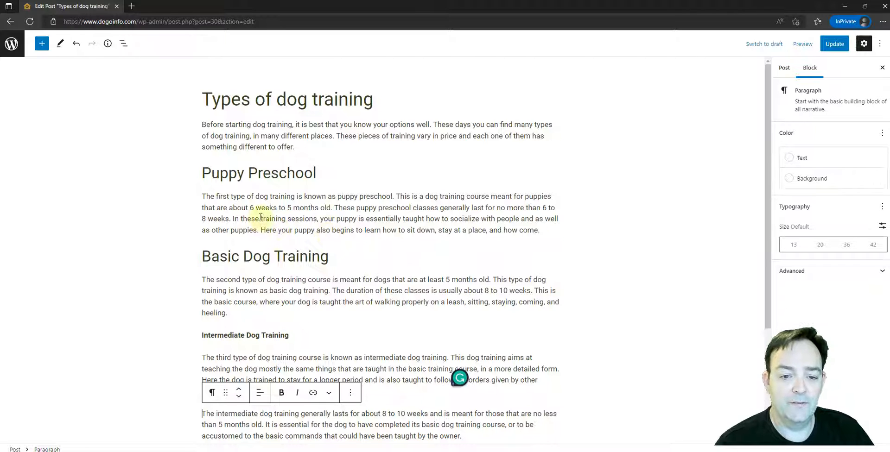
Examine the link options for the words "training sessions" in the "Puppy Preschool" paragraph and close them.
drag(261, 219, 315, 219)
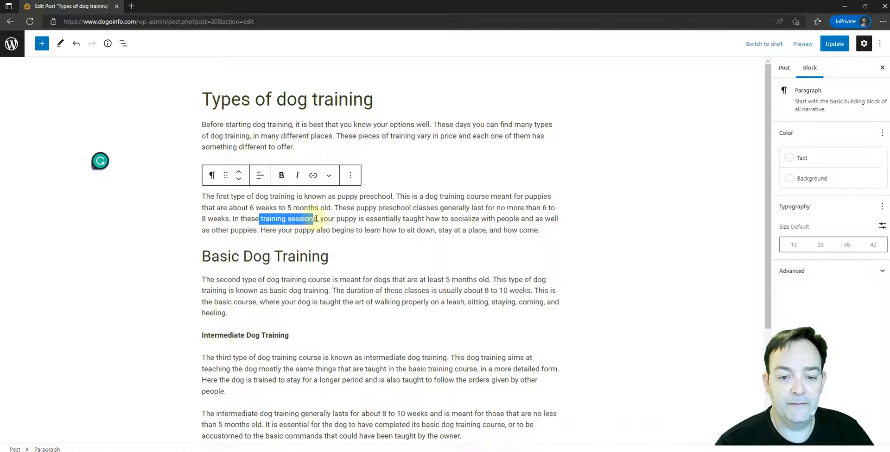
click(313, 176)
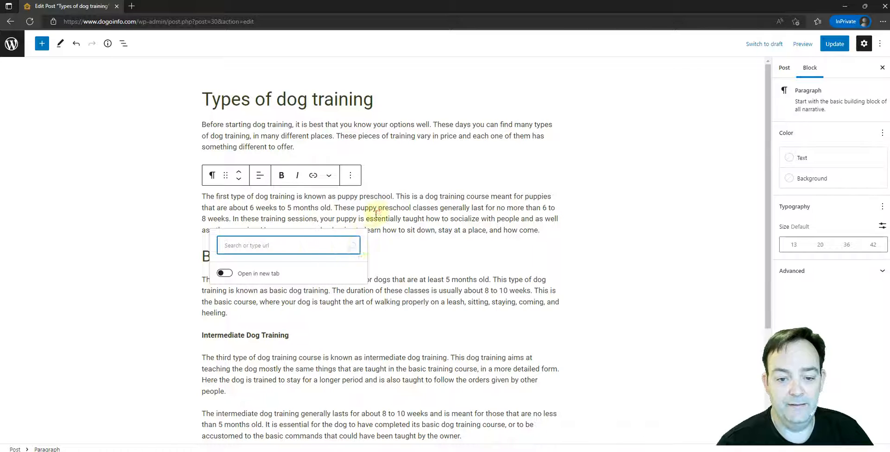
key(Escape)
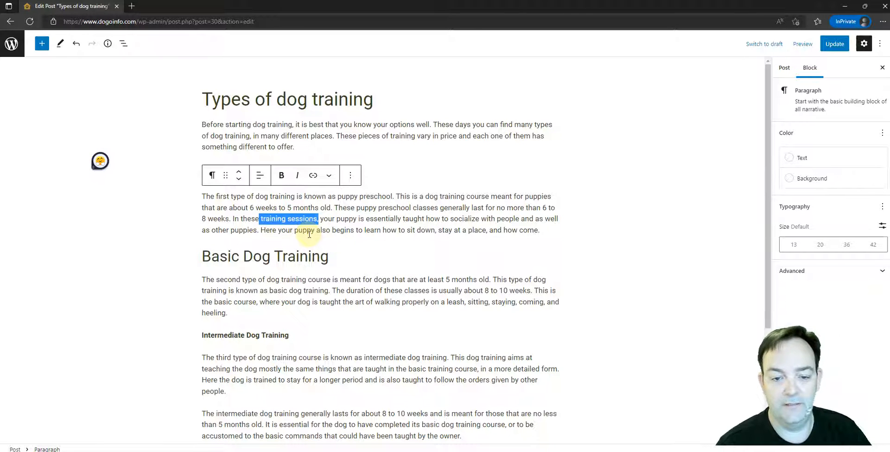
click(388, 221)
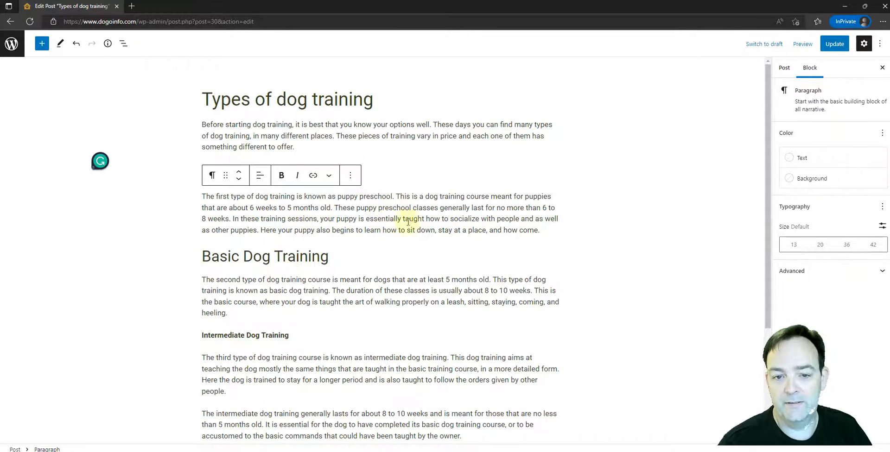
scroll(377, 295, down, 3)
scroll(378, 298, up, 3)
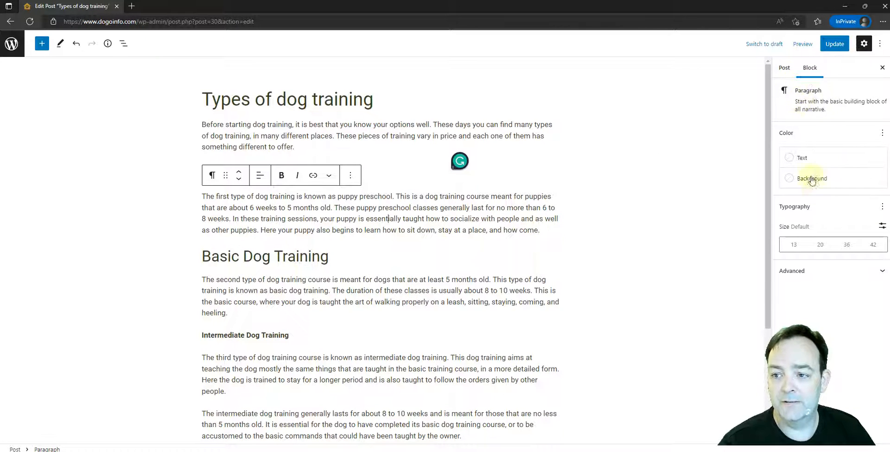
Show the post-level settings and review the sections from status and visibility through to the layout options.
click(784, 69)
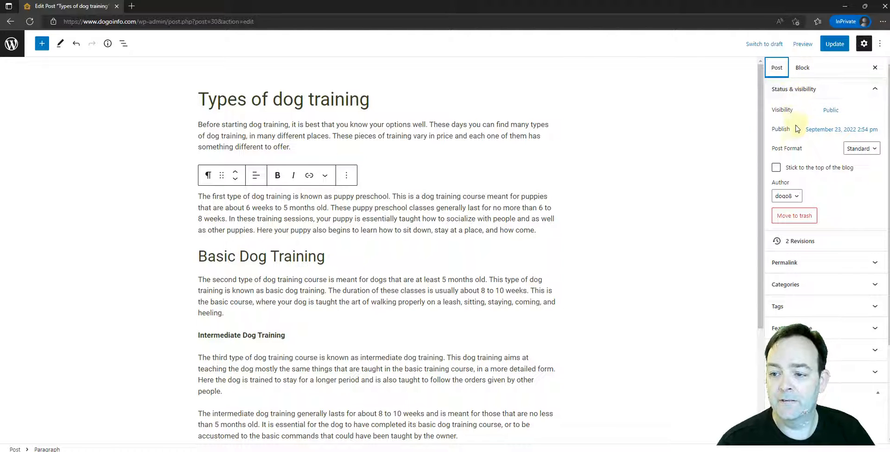
scroll(797, 143, down, 2)
scroll(806, 165, down, 1)
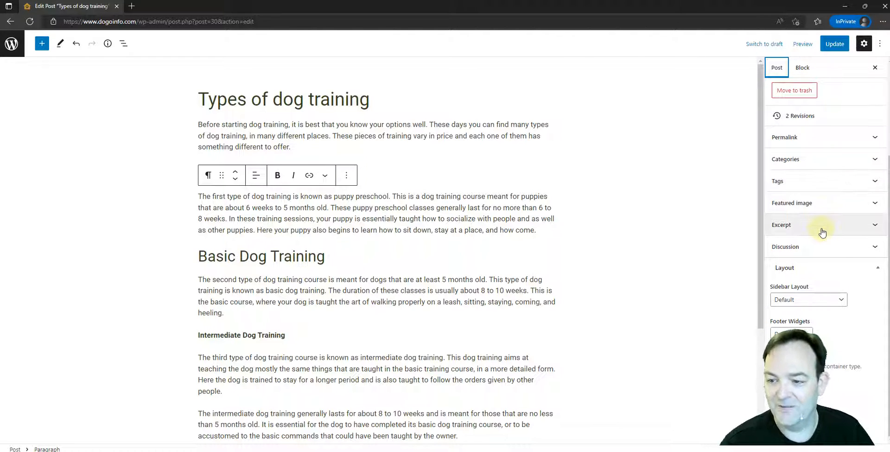
scroll(821, 121, up, 3)
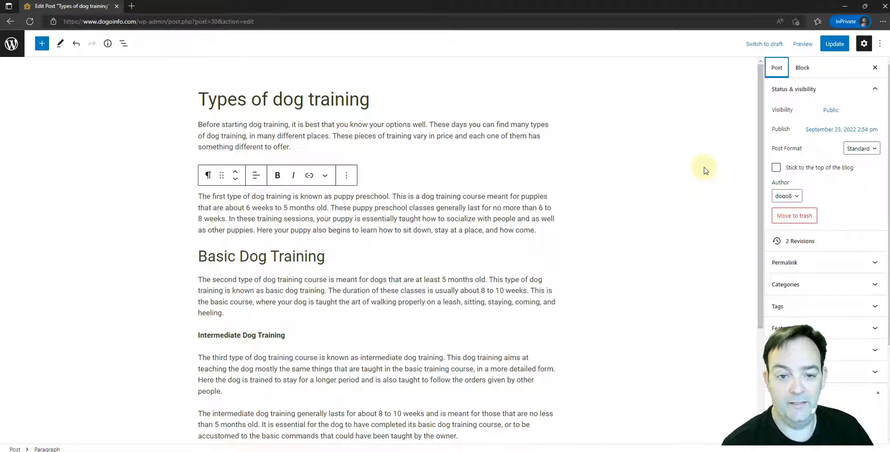
Examine the calendar and time fields for the post's publish date, close them and return to the post text.
click(819, 135)
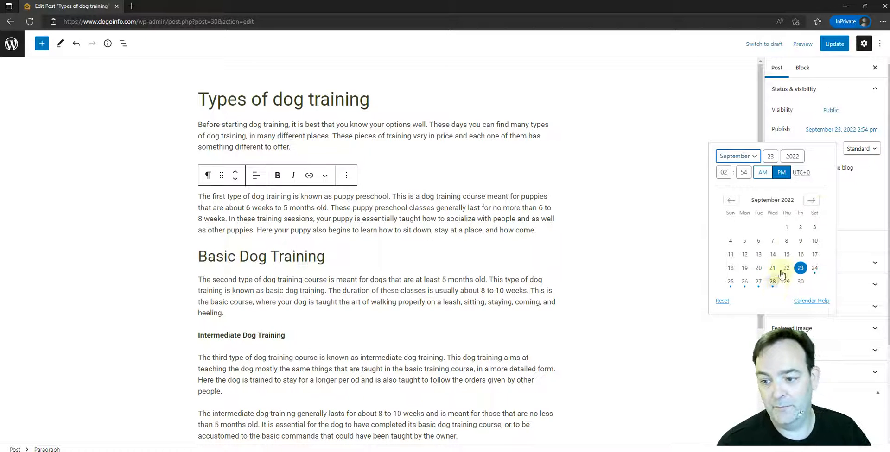
click(733, 95)
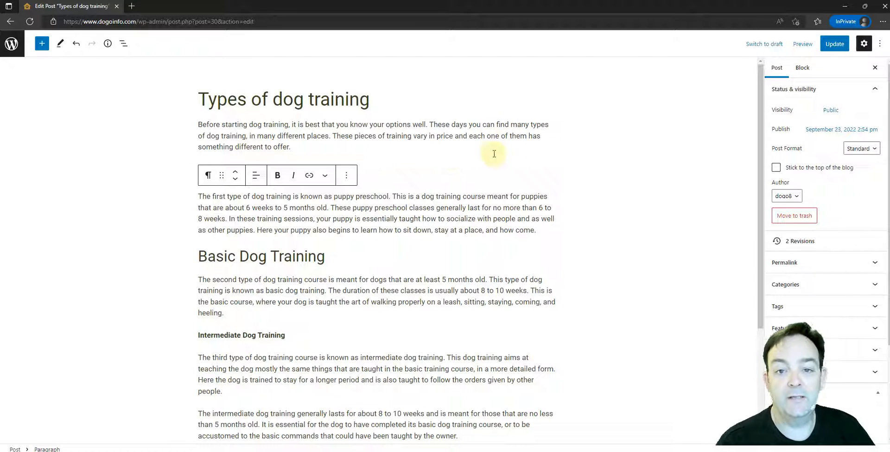
mouse_move(494, 157)
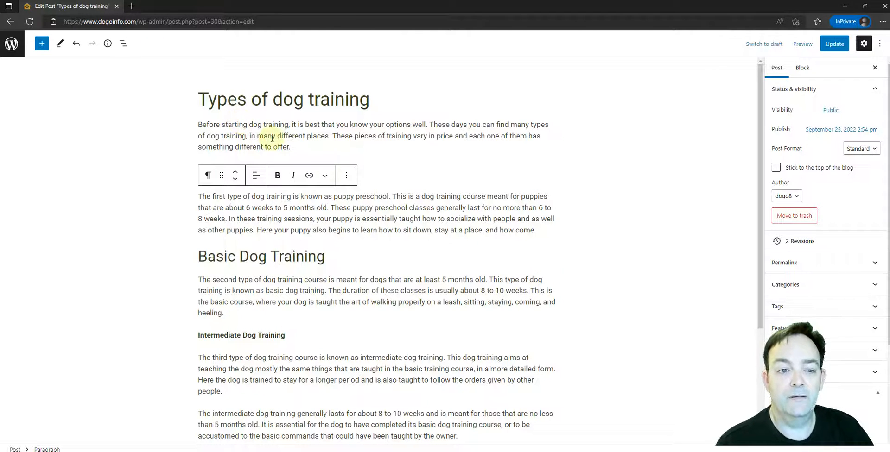
click(297, 147)
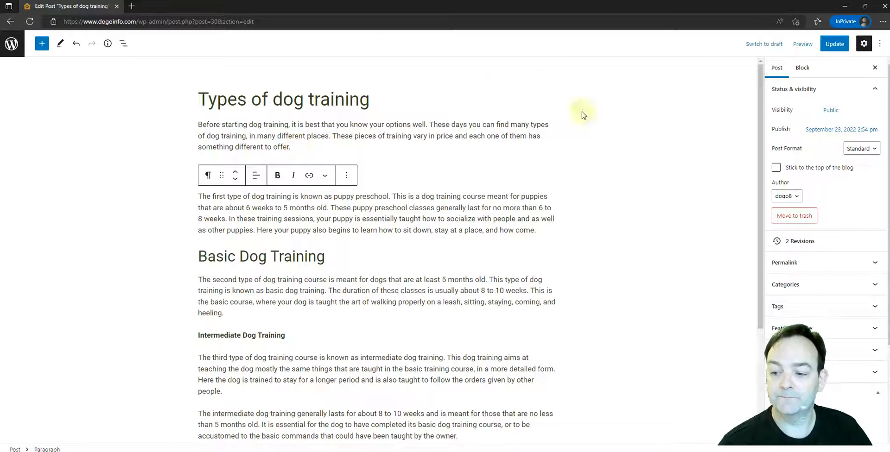
scroll(845, 215, down, 1)
scroll(846, 214, up, 1)
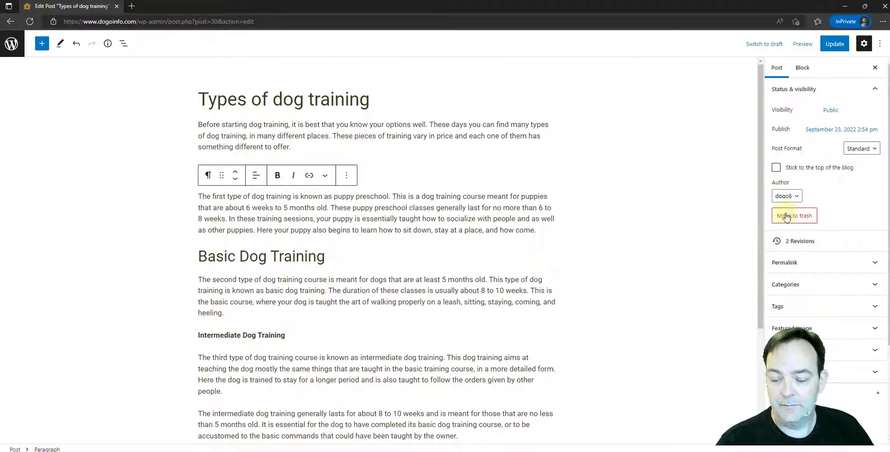
Check which authors can be assigned to the post and keep the current one.
scroll(830, 185, down, 1)
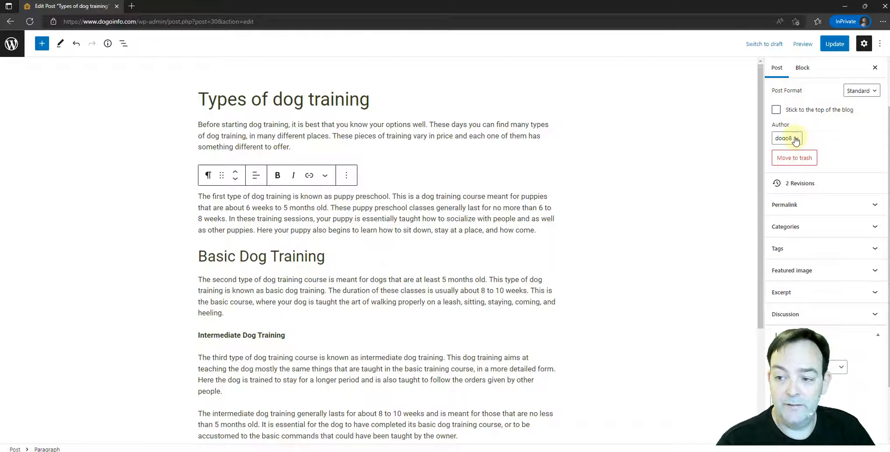
click(797, 140)
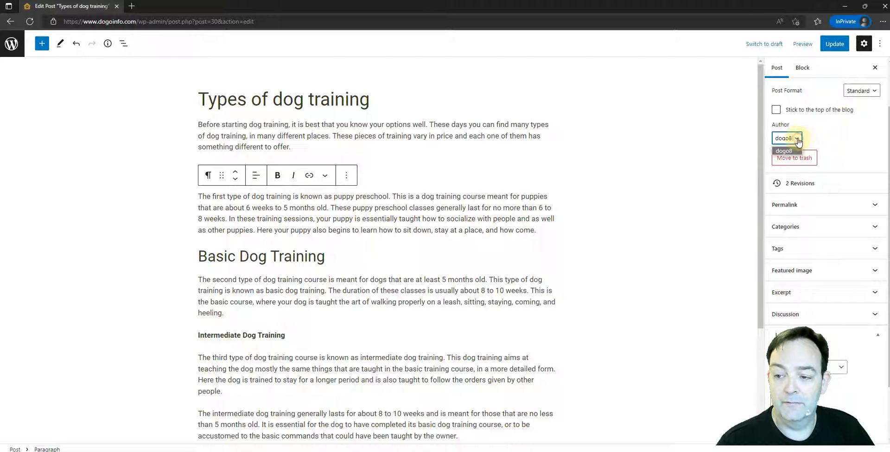
click(788, 151)
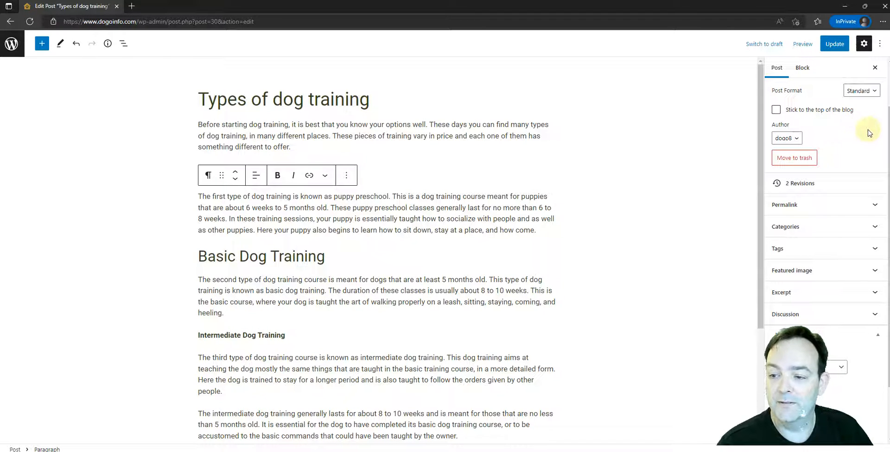
Expand the post's categories and tags to review the assigned category and tag.
scroll(853, 148, down, 2)
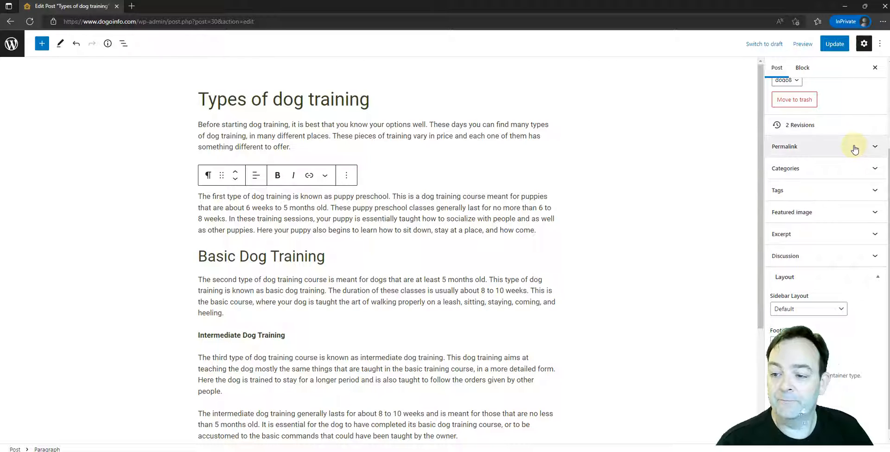
click(795, 161)
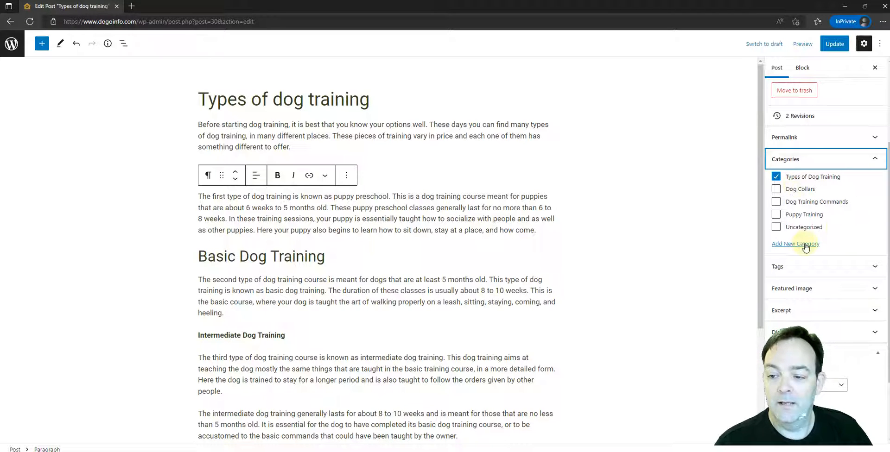
click(796, 268)
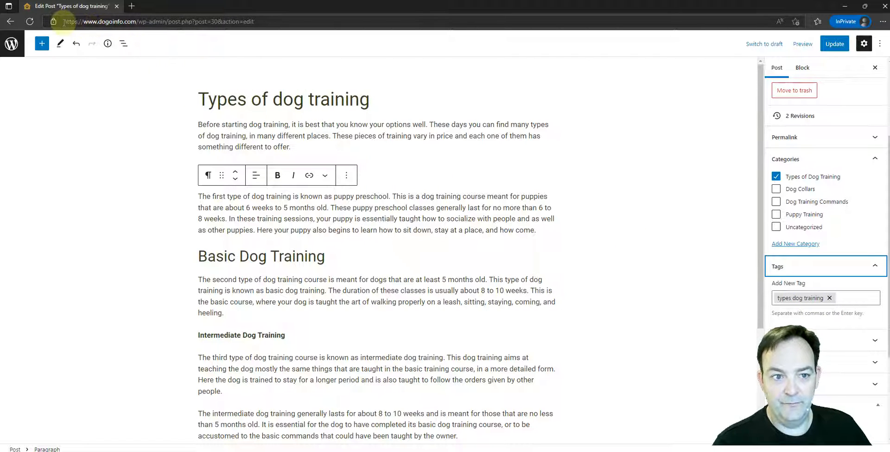
Highlight the site's domain in the page address, then look over the post's paragraphs from the introduction to the training sections.
drag(65, 21, 136, 23)
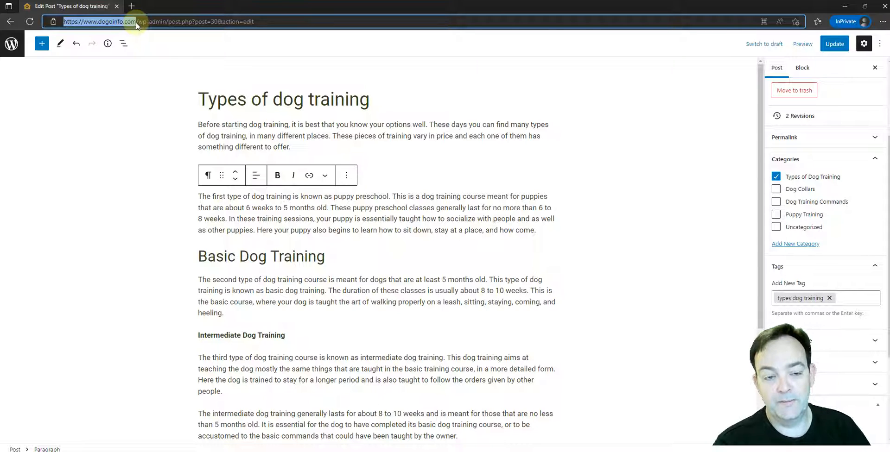
drag(137, 24, 139, 22)
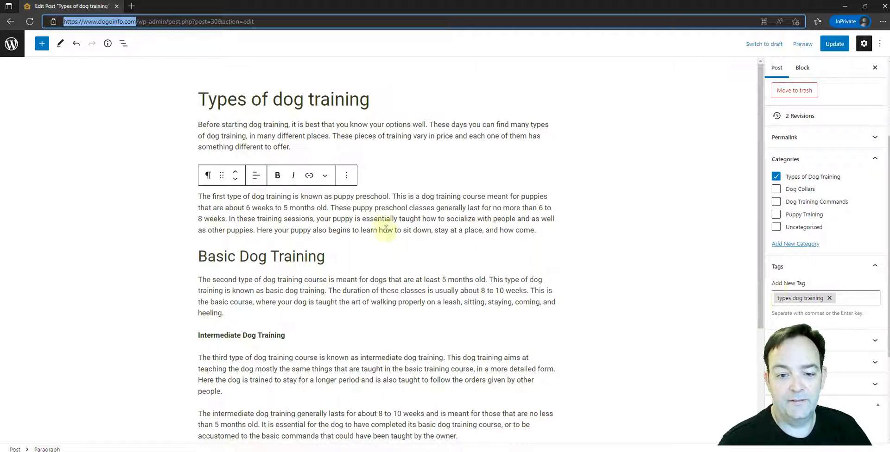
drag(285, 124, 412, 437)
click(378, 216)
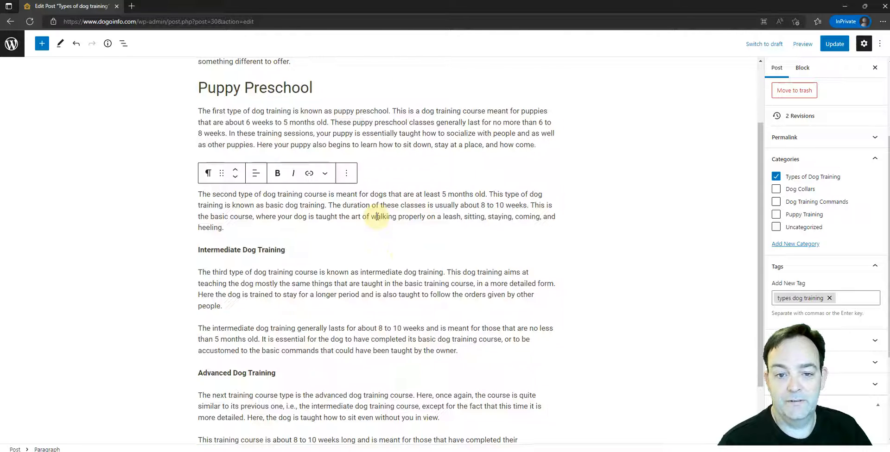
scroll(377, 216, up, 2)
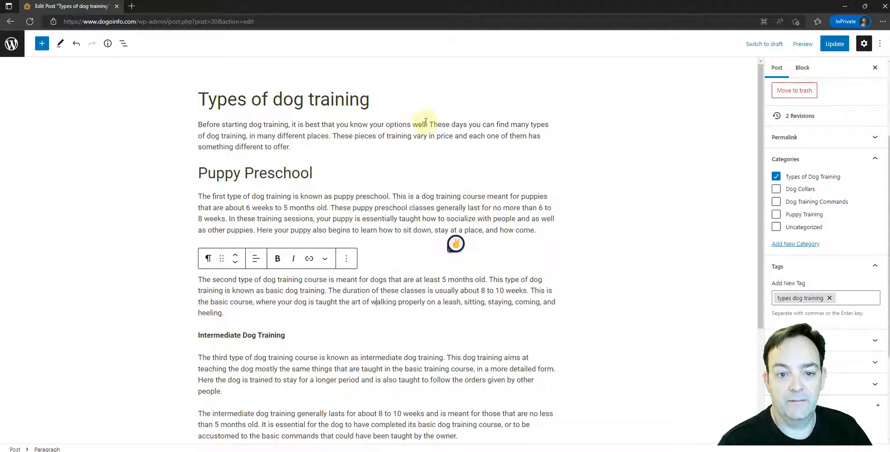
click(451, 136)
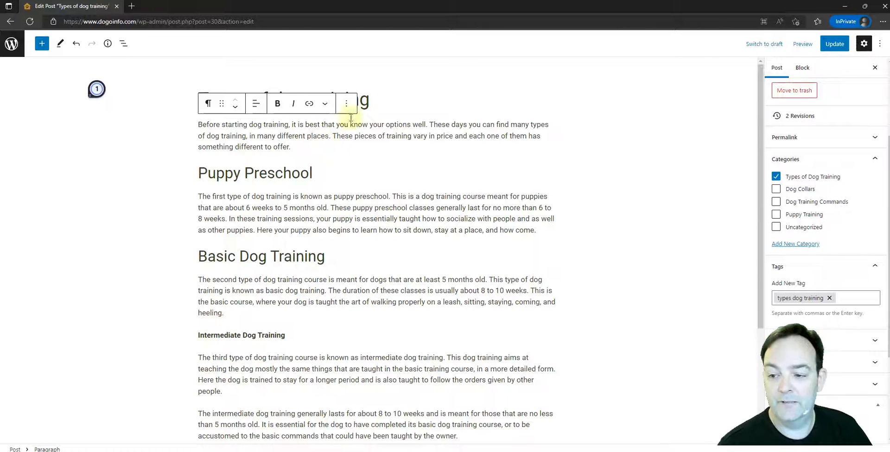
Expand the post's featured image settings and examine the assigned image and its replace and remove options.
scroll(851, 257, down, 3)
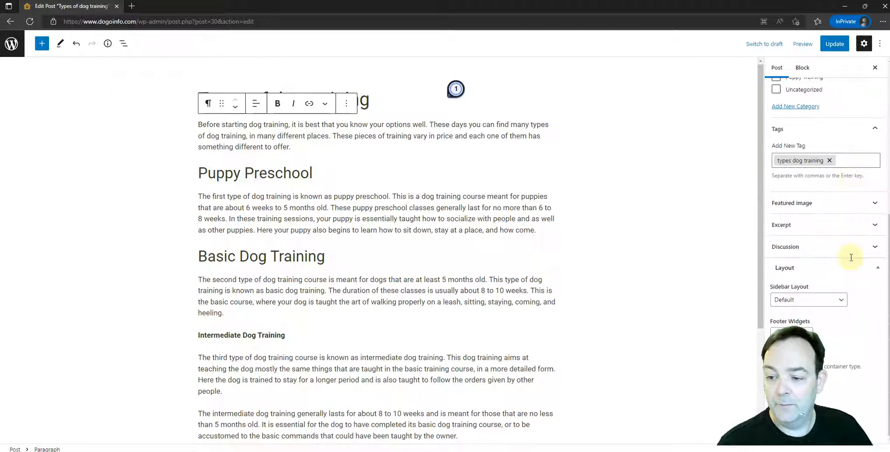
click(809, 207)
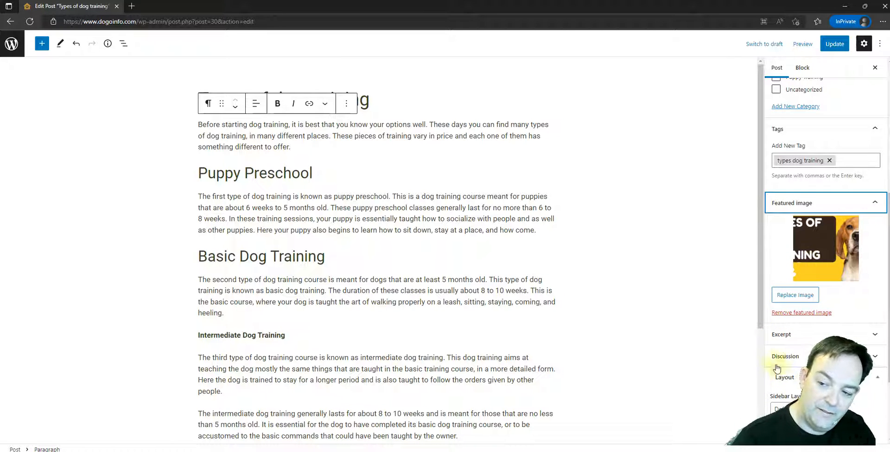
scroll(790, 273, down, 2)
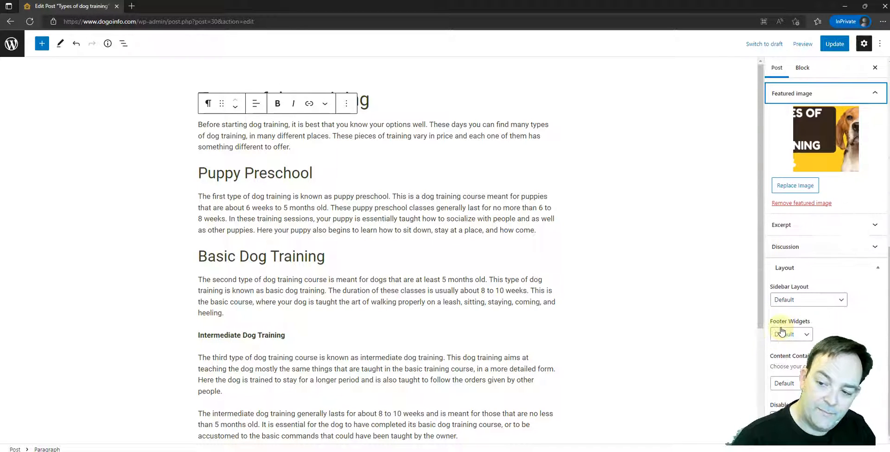
Fill in the post's excerpt with a copy of the introductory paragraph starting "Before starting dog training", ending it with an ellipsis.
click(805, 235)
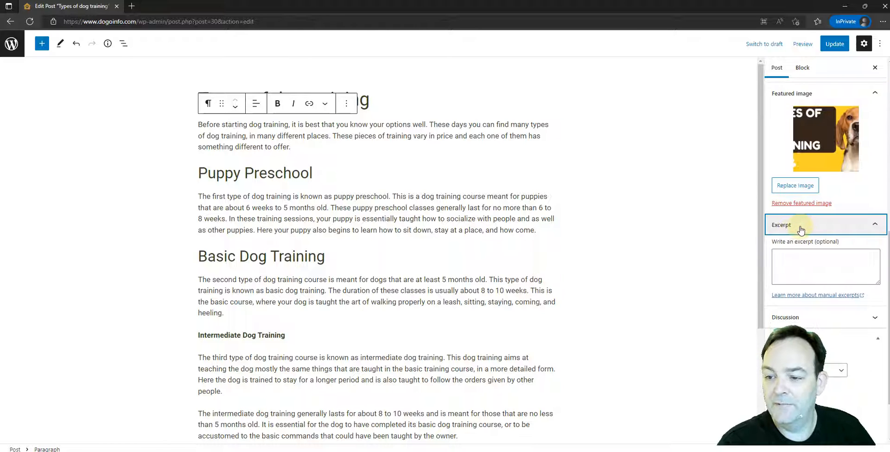
click(776, 256)
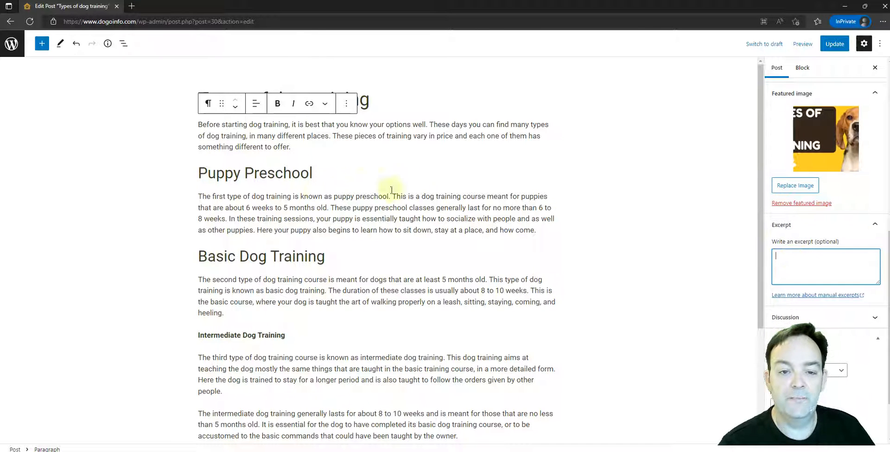
click(278, 203)
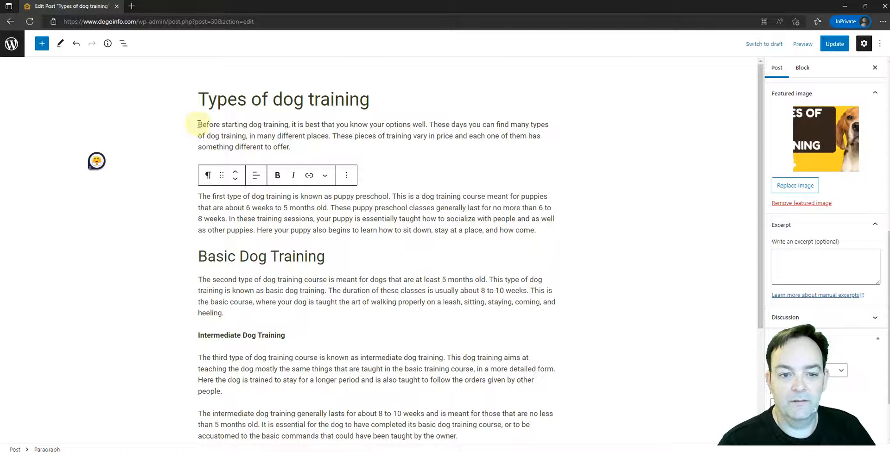
drag(197, 124, 292, 147)
key(ctrl+c)
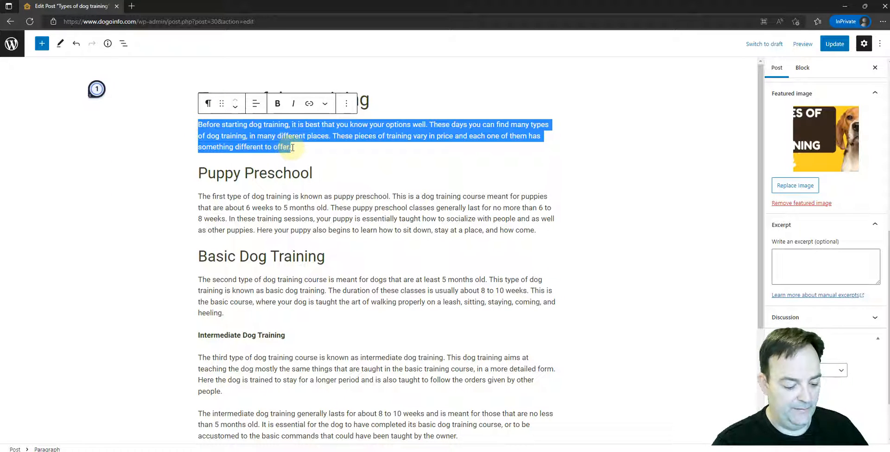
click(786, 256)
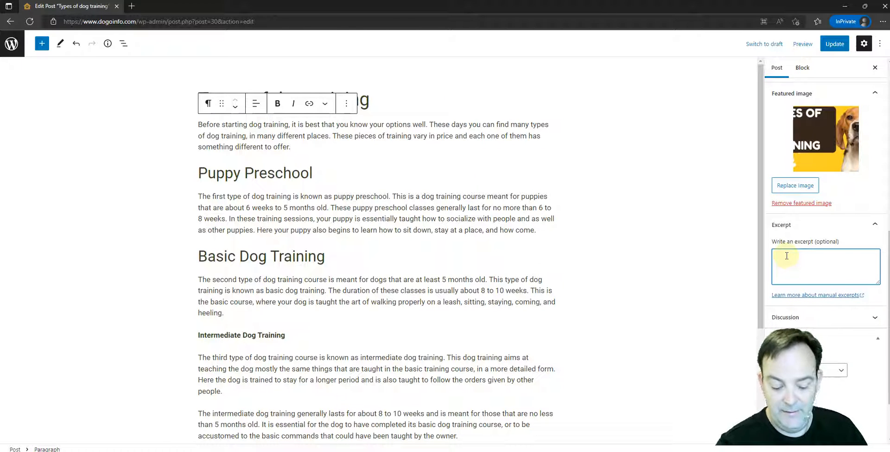
key(ctrl+v)
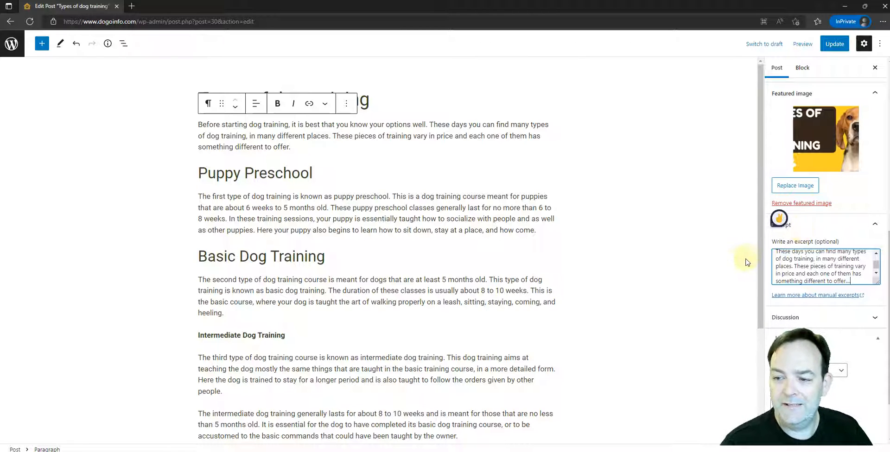
click(727, 260)
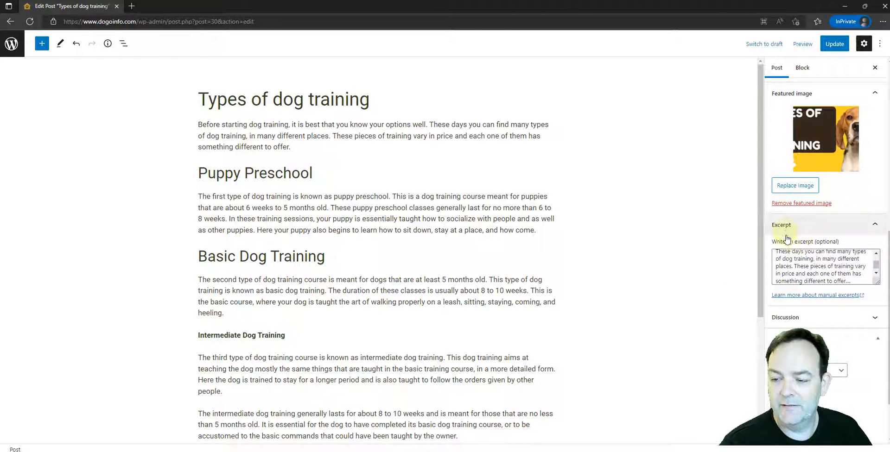
scroll(810, 267, up, 2)
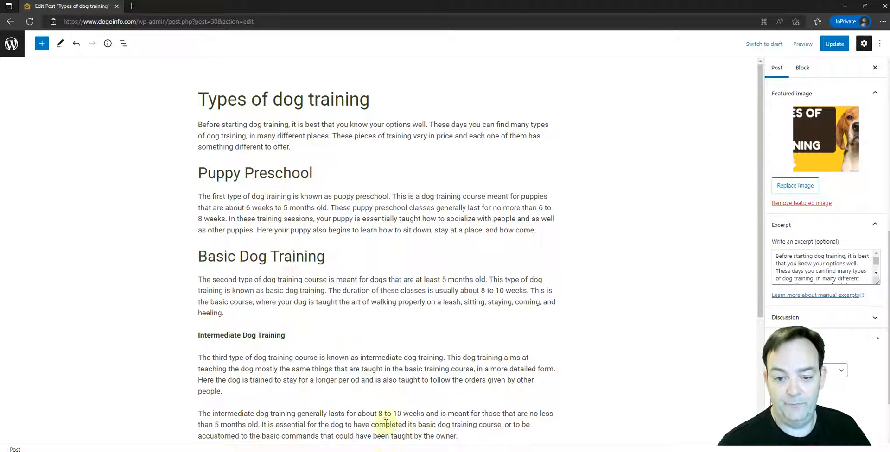
Expand the post's discussion settings, review the comments and pingbacks & trackbacks options, and collapse them again.
scroll(397, 254, down, 1)
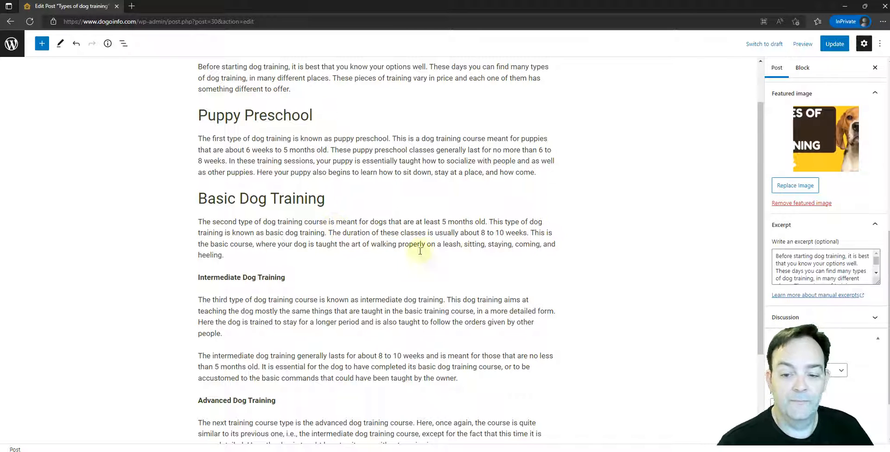
scroll(631, 228, down, 1)
scroll(868, 230, down, 1)
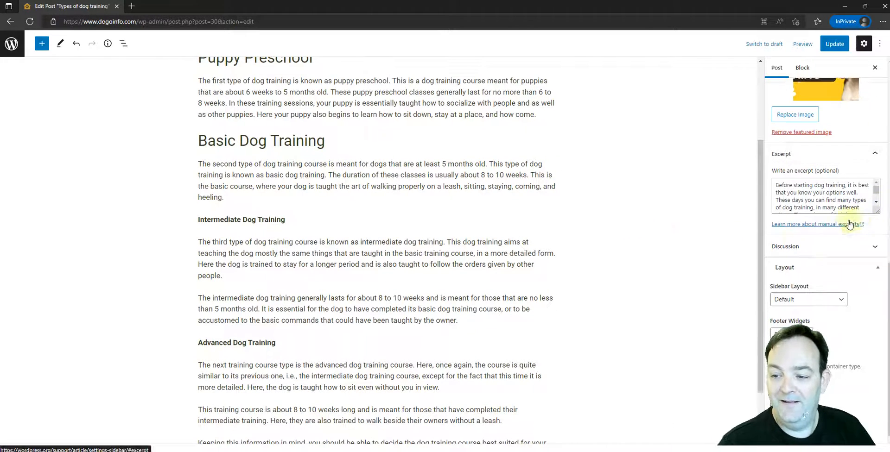
click(807, 250)
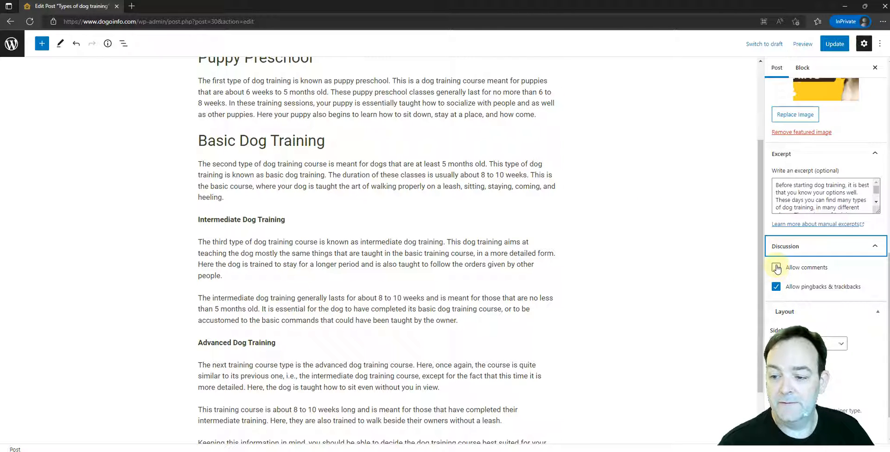
mouse_move(524, 229)
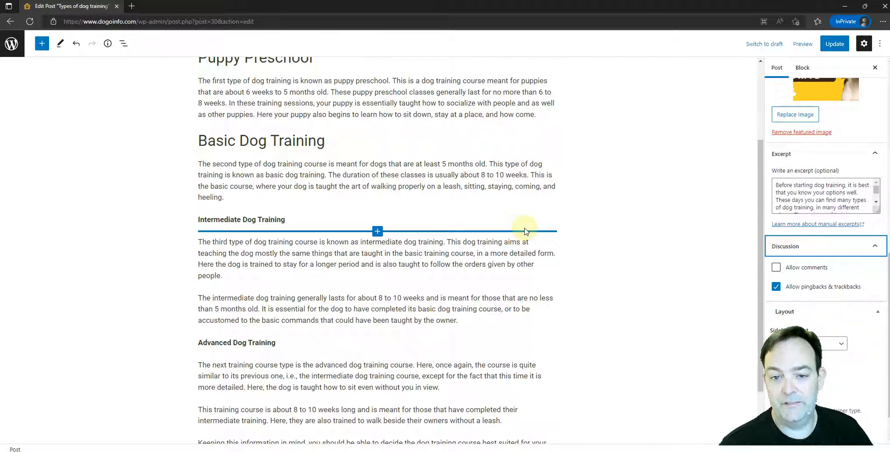
scroll(834, 282, down, 1)
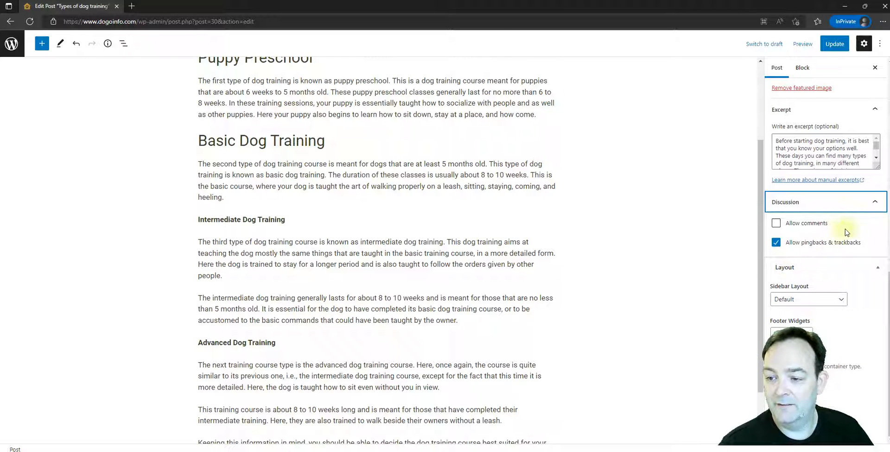
click(867, 202)
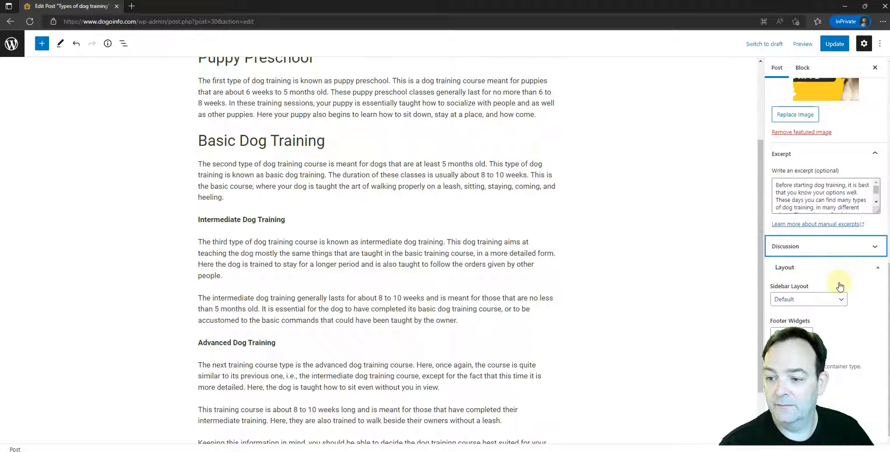
Preview the post in a new tab, examine it from the featured image to the category and tag links, and close the preview.
scroll(839, 286, up, 6)
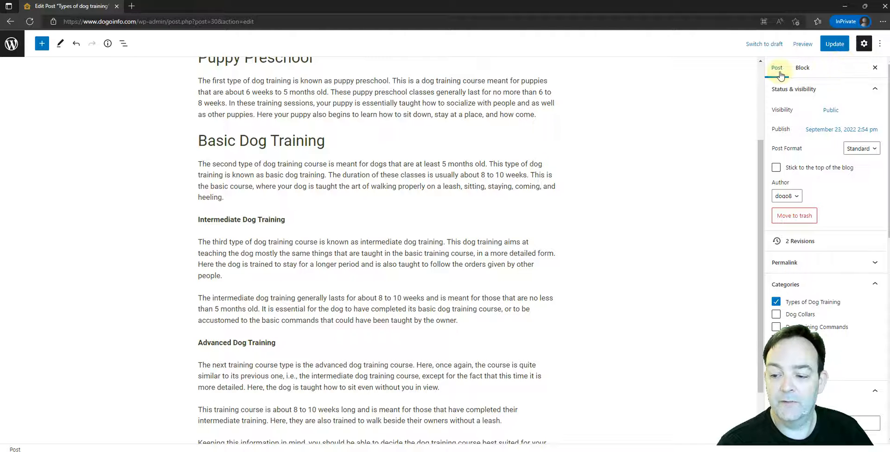
click(802, 45)
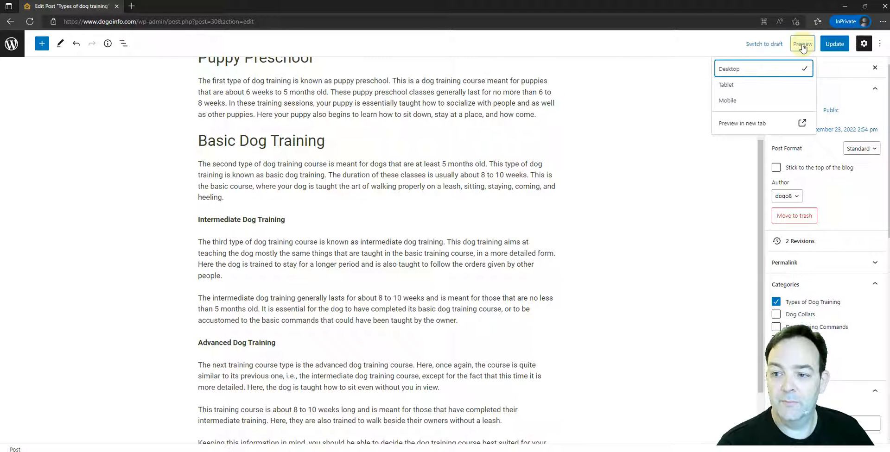
click(732, 123)
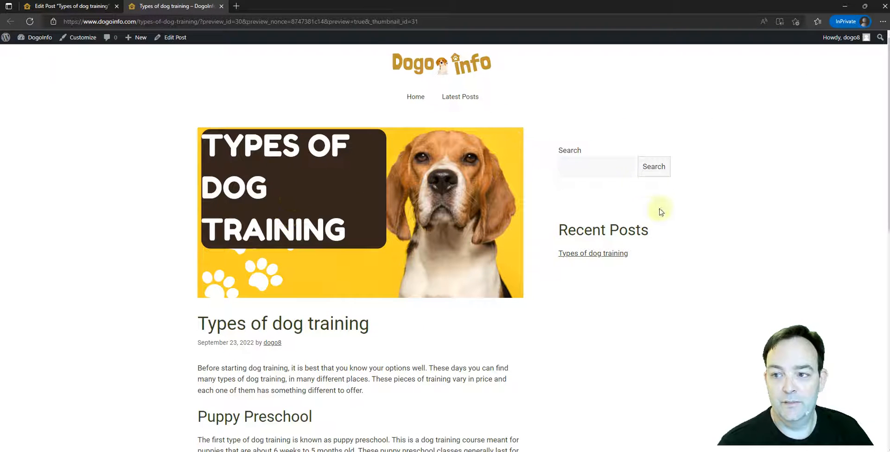
scroll(425, 236, down, 1)
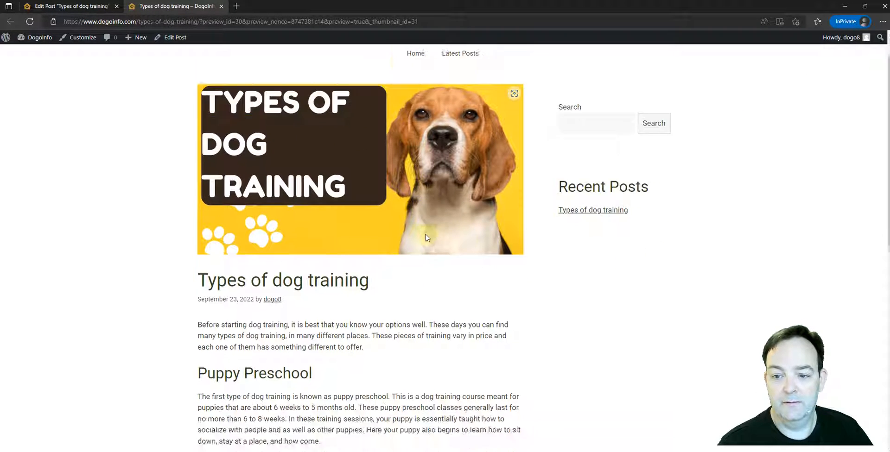
scroll(427, 237, down, 10)
scroll(426, 237, up, 1)
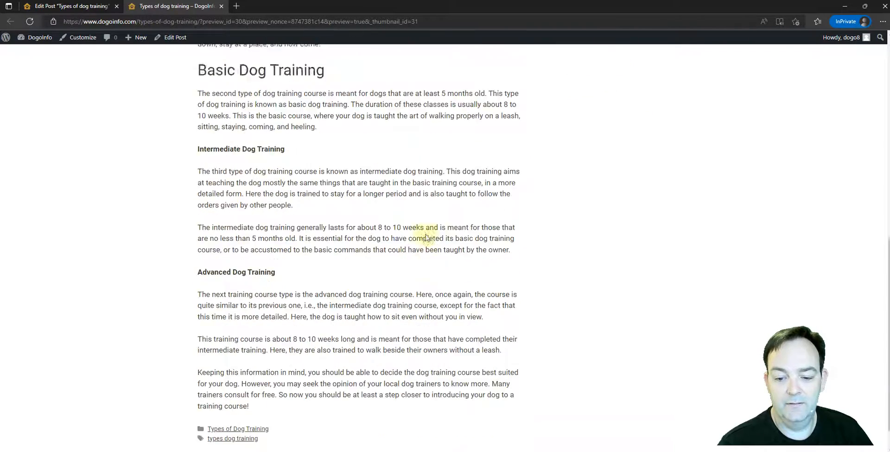
scroll(426, 238, up, 10)
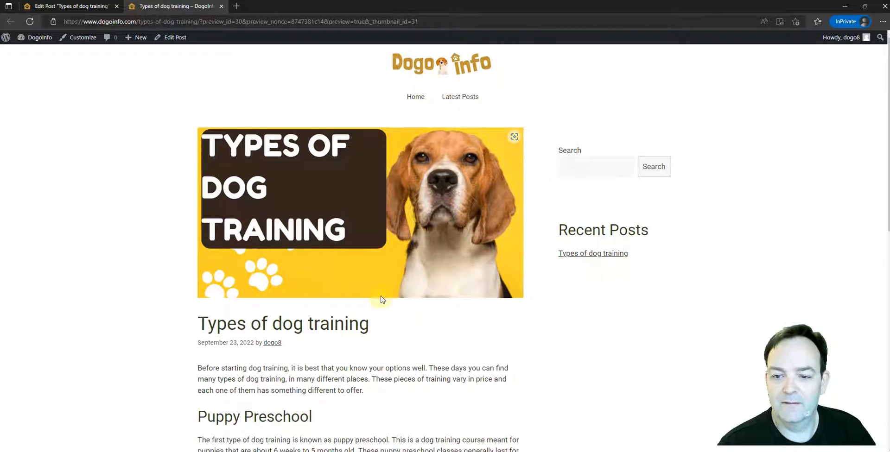
scroll(376, 289, down, 3)
scroll(375, 289, down, 8)
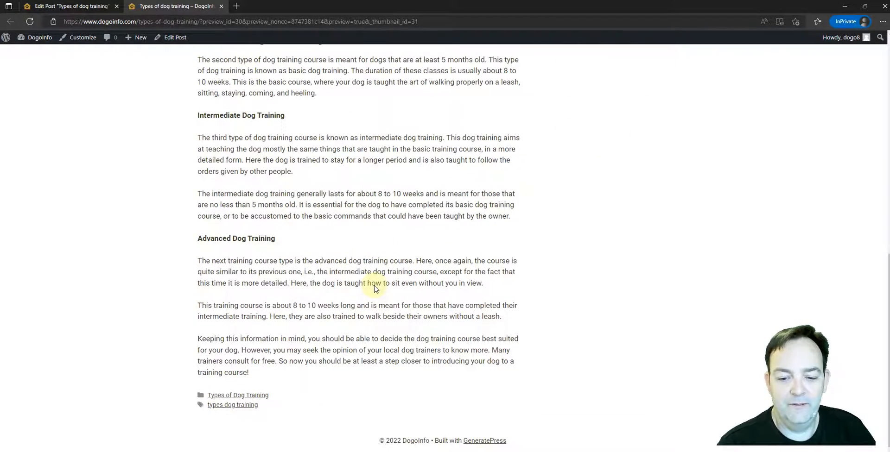
scroll(375, 286, up, 10)
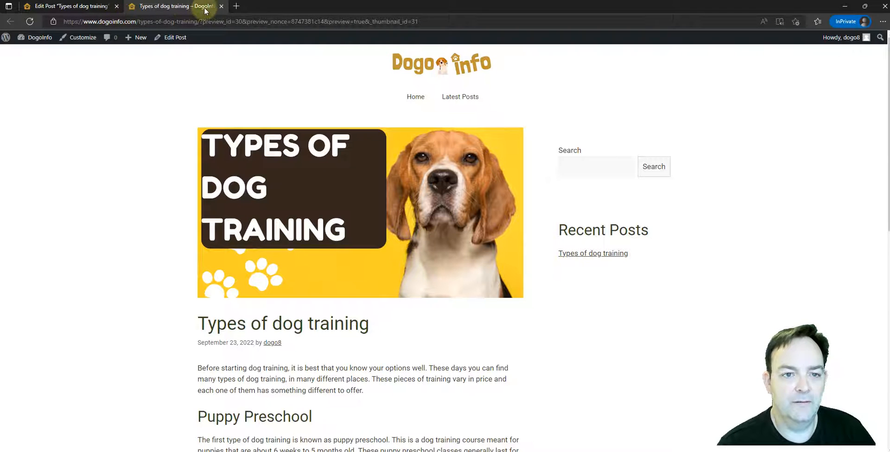
click(222, 6)
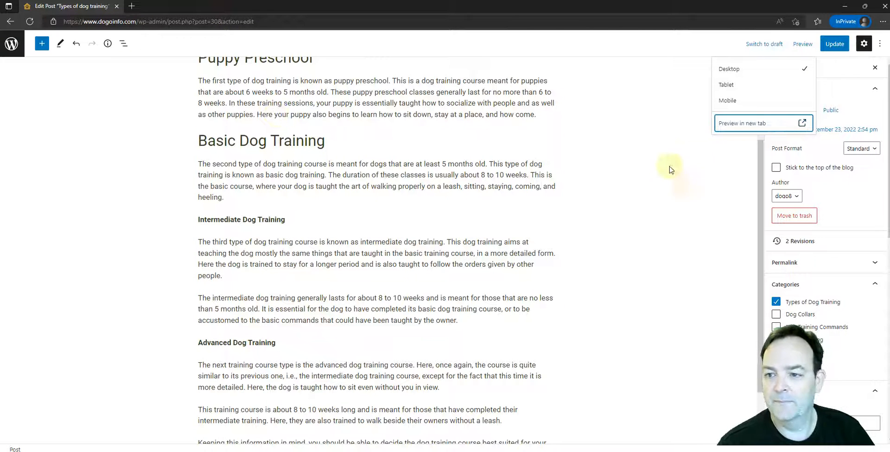
Switch the editor preview to Mobile and look through the post's headings and paragraphs.
click(721, 102)
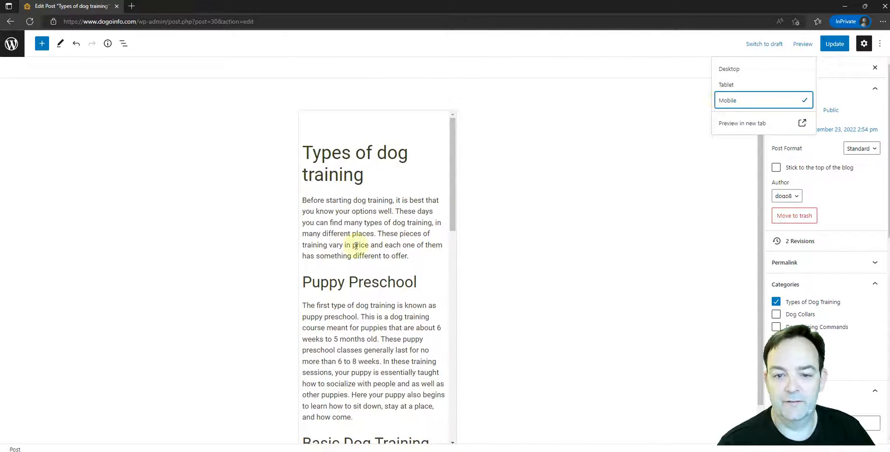
scroll(356, 246, down, 12)
scroll(356, 245, up, 8)
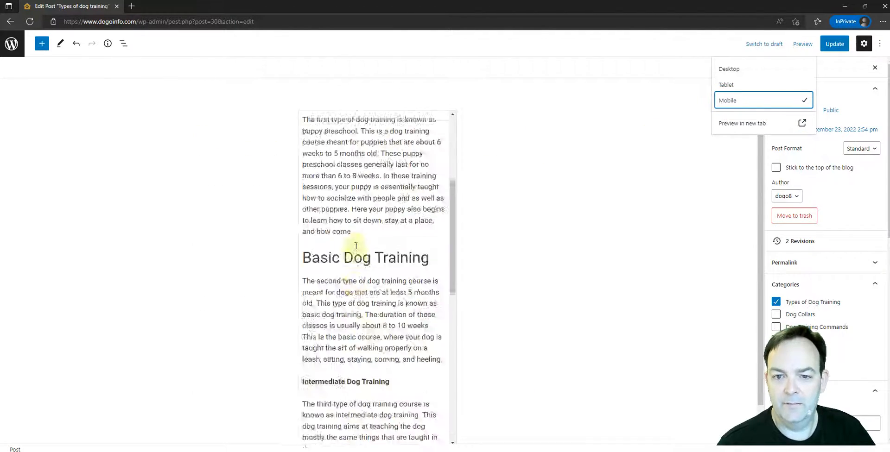
scroll(356, 246, up, 5)
scroll(374, 238, down, 10)
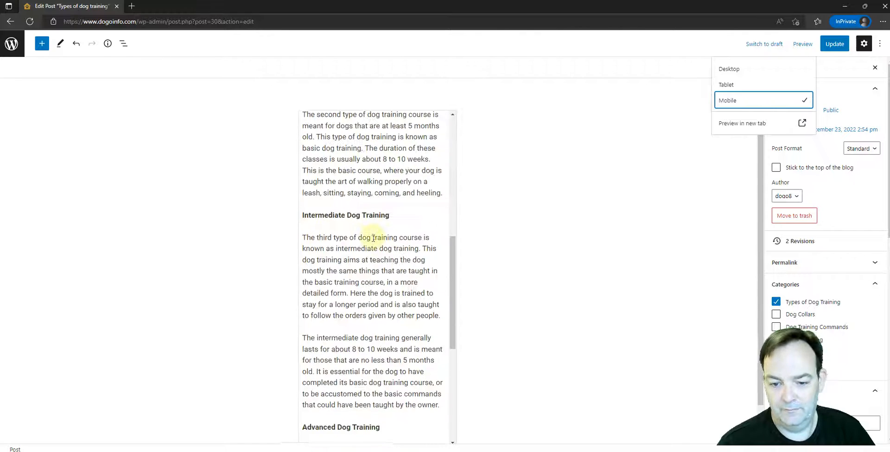
scroll(373, 238, up, 9)
scroll(373, 238, up, 1)
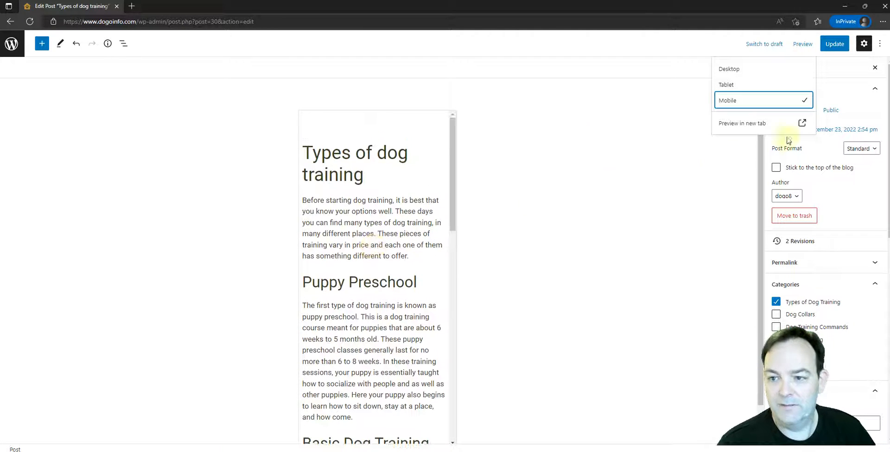
Open and close the post's preview in a new tab, and examine the mobile layout in the editor again.
click(736, 127)
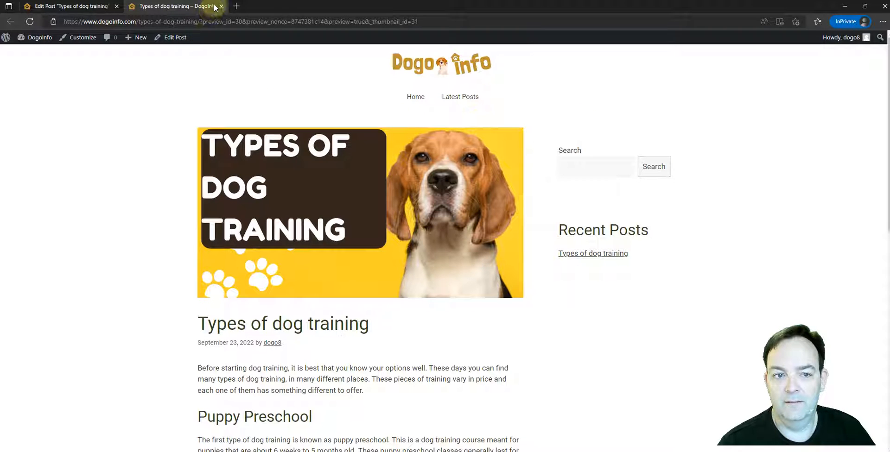
click(221, 8)
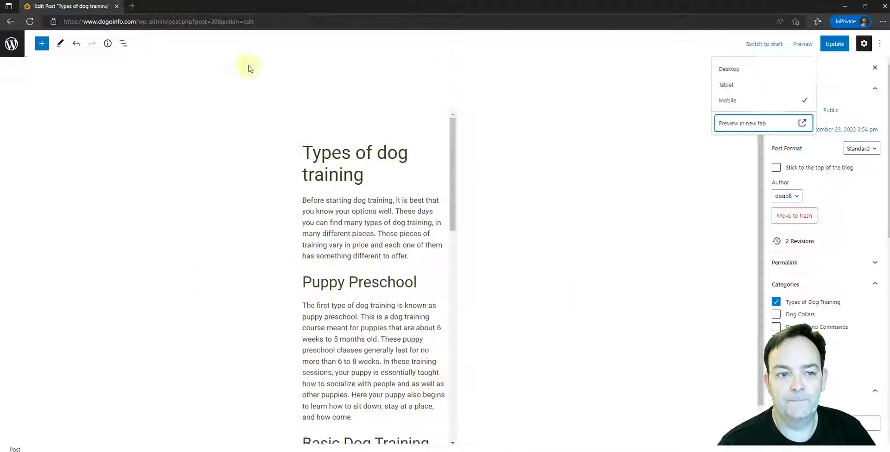
scroll(373, 209, down, 2)
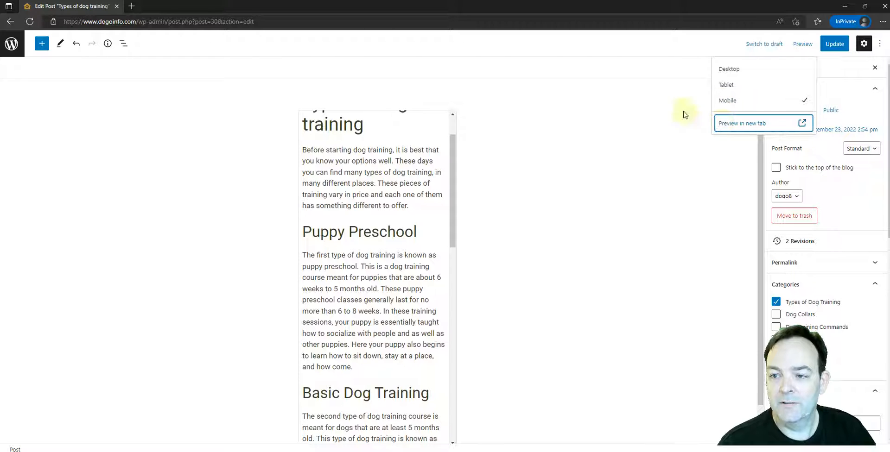
scroll(324, 197, up, 2)
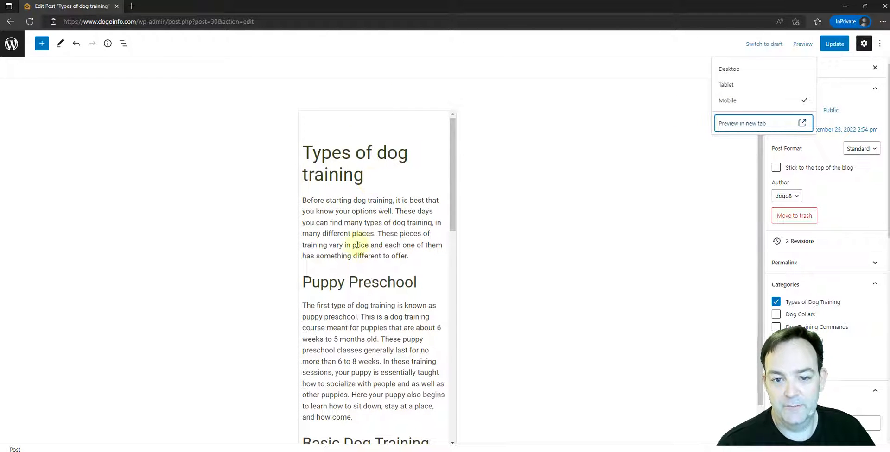
scroll(380, 270, down, 1)
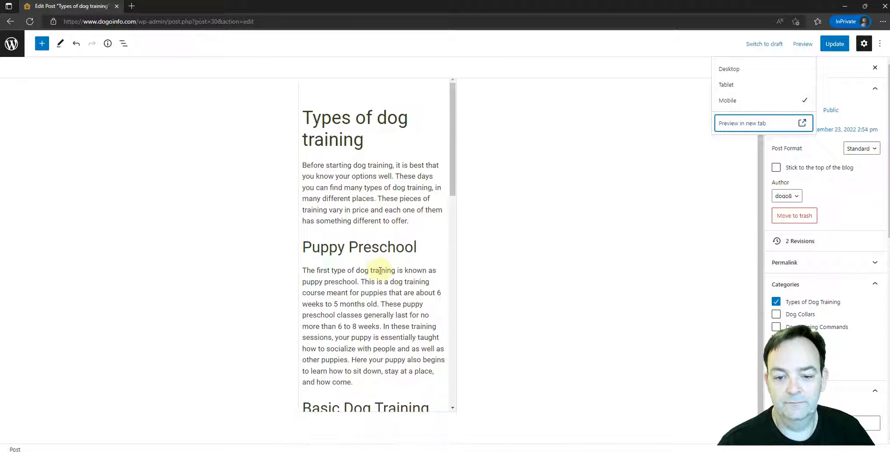
scroll(380, 271, up, 1)
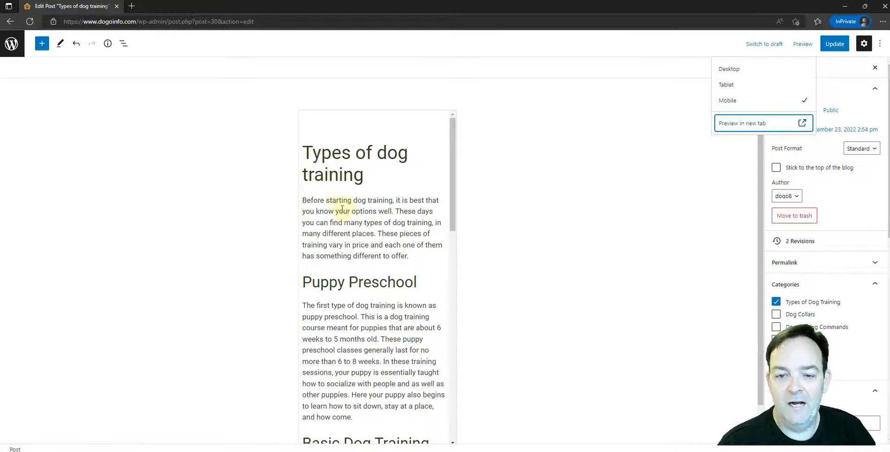
scroll(347, 212, down, 1)
scroll(342, 213, up, 1)
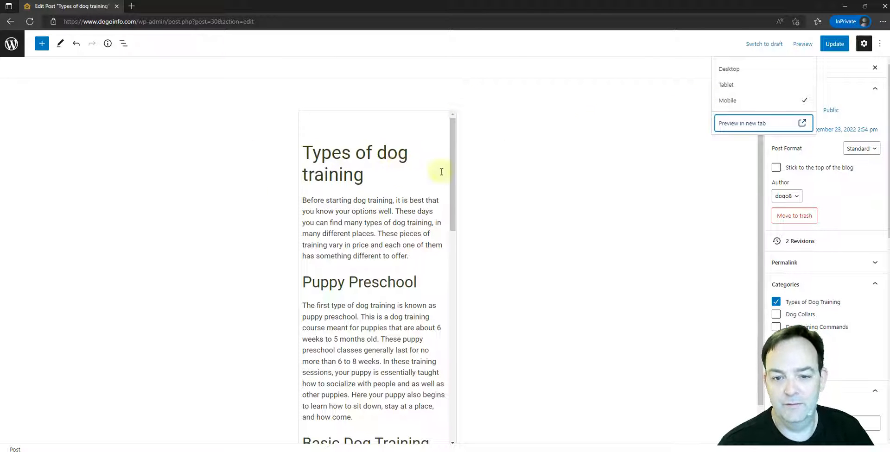
Switch the editor preview to Tablet, look through the post's layout, and return the preview to Desktop.
click(725, 88)
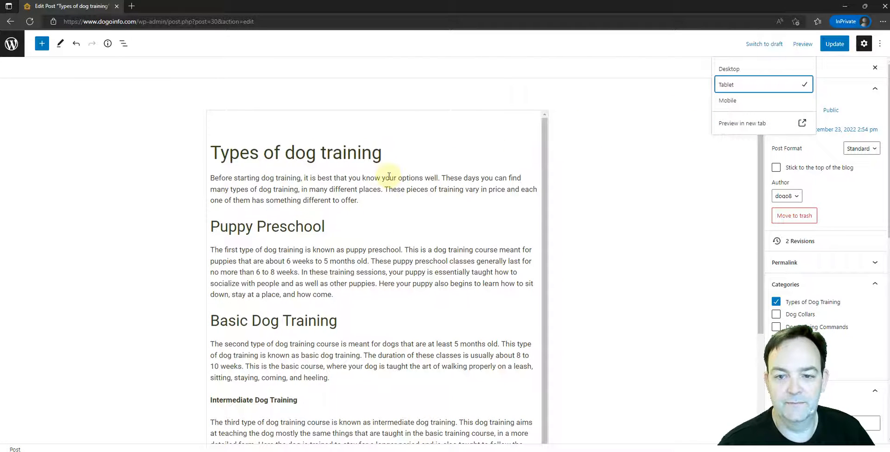
scroll(311, 200, down, 3)
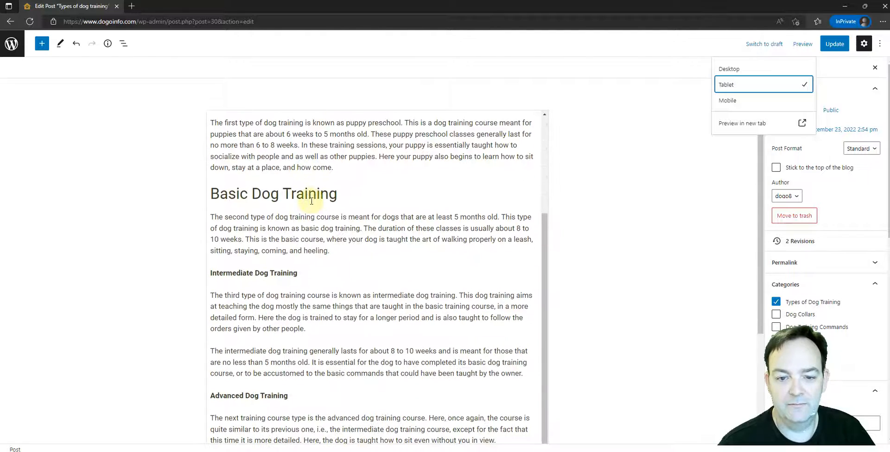
scroll(311, 202, down, 3)
scroll(310, 200, up, 3)
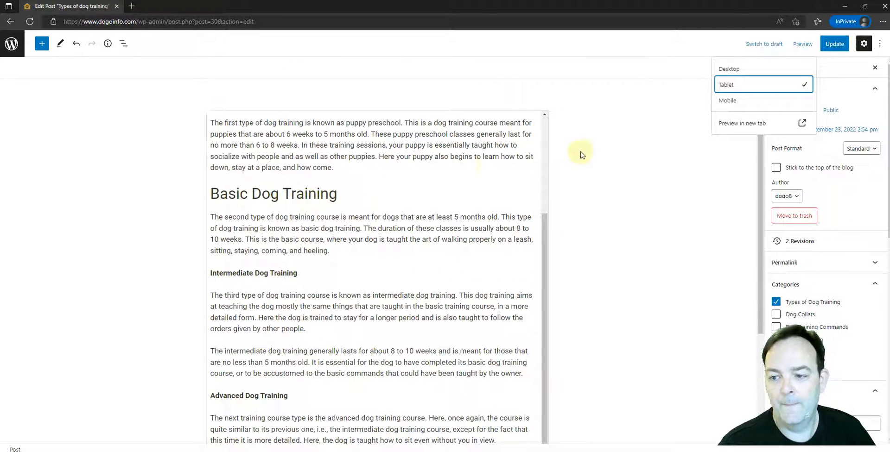
click(722, 70)
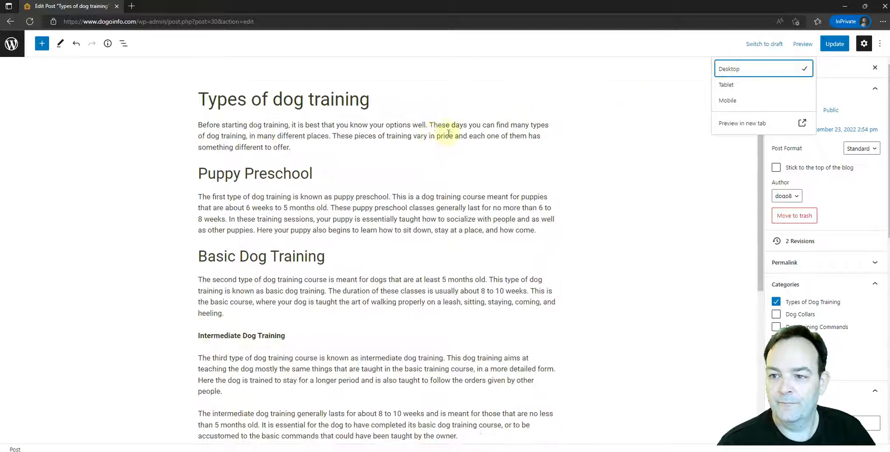
Set the editor preview to Mobile, check the post in a new tab, and close that tab and the preview options.
click(725, 101)
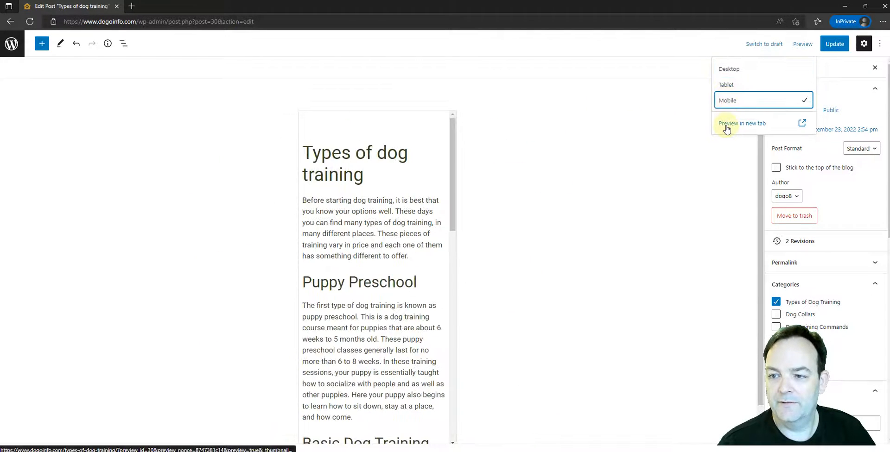
click(726, 125)
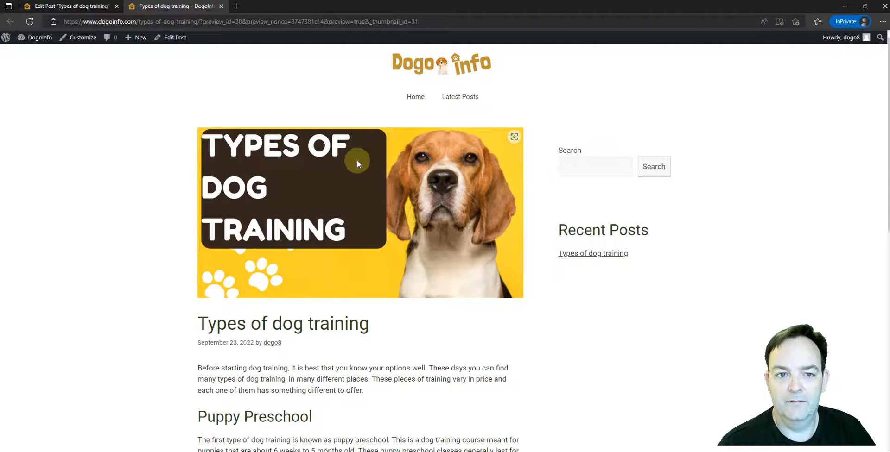
scroll(357, 163, down, 5)
scroll(368, 169, up, 5)
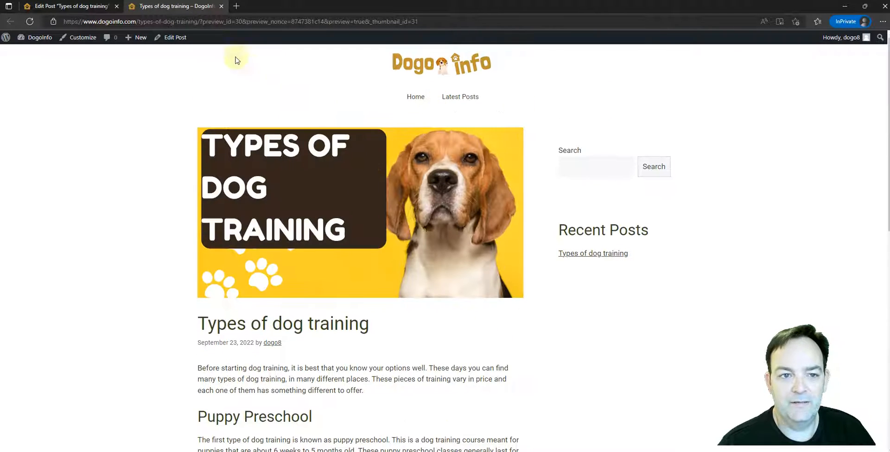
click(223, 6)
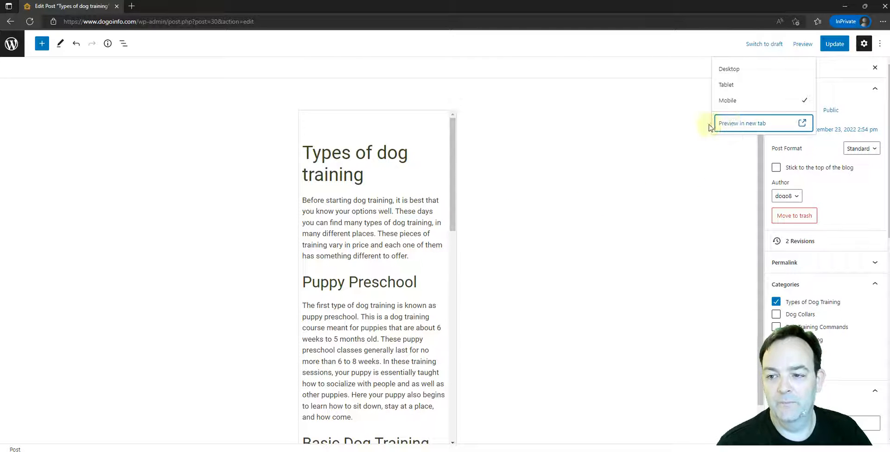
click(544, 214)
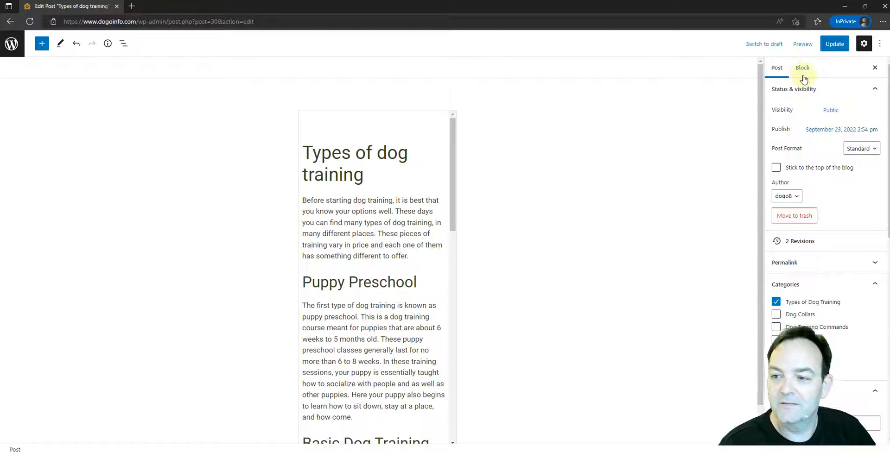
Return the editor preview to Desktop and update the "Types of dog training" post.
click(801, 46)
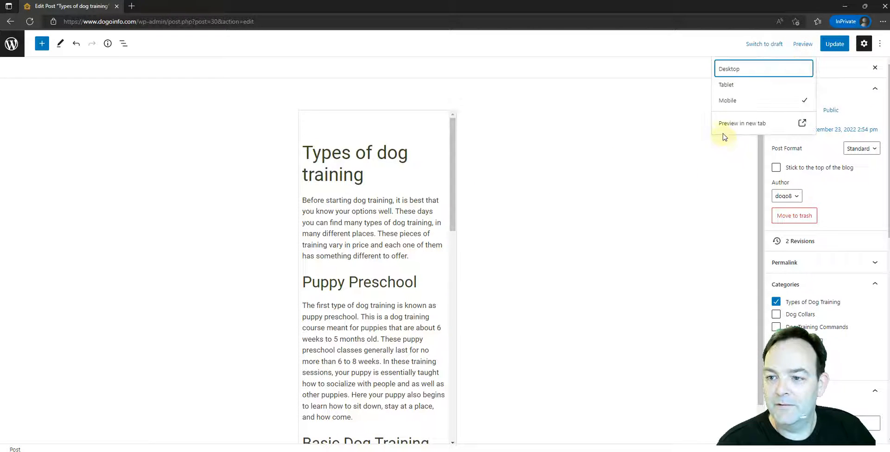
click(727, 70)
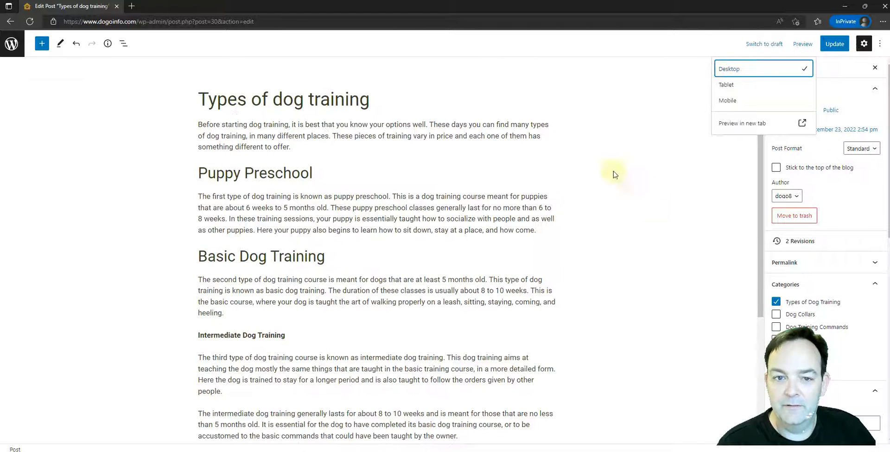
click(695, 217)
scroll(813, 232, down, 10)
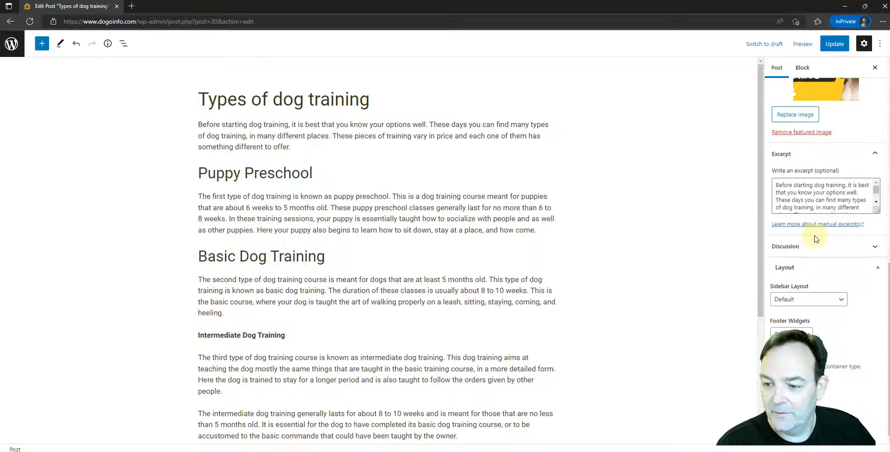
scroll(813, 231, up, 10)
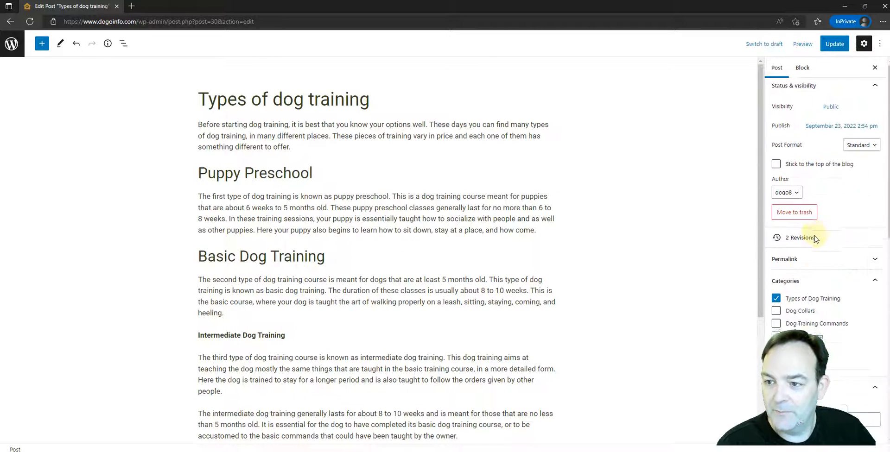
click(833, 47)
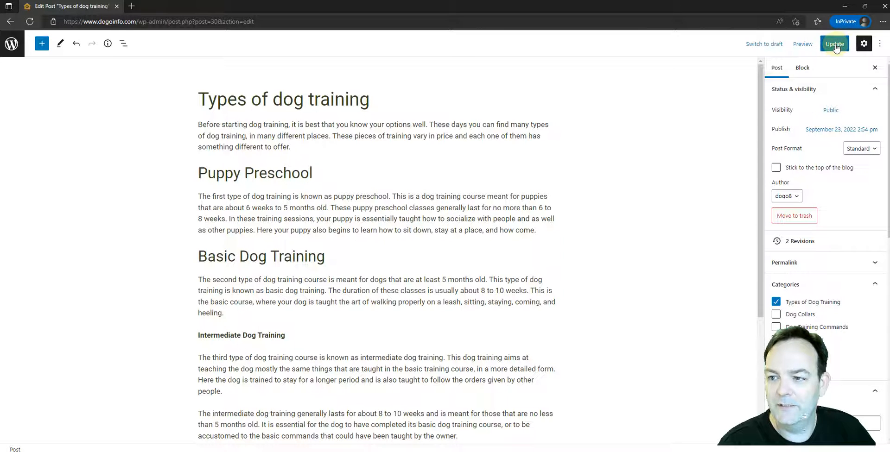
click(835, 44)
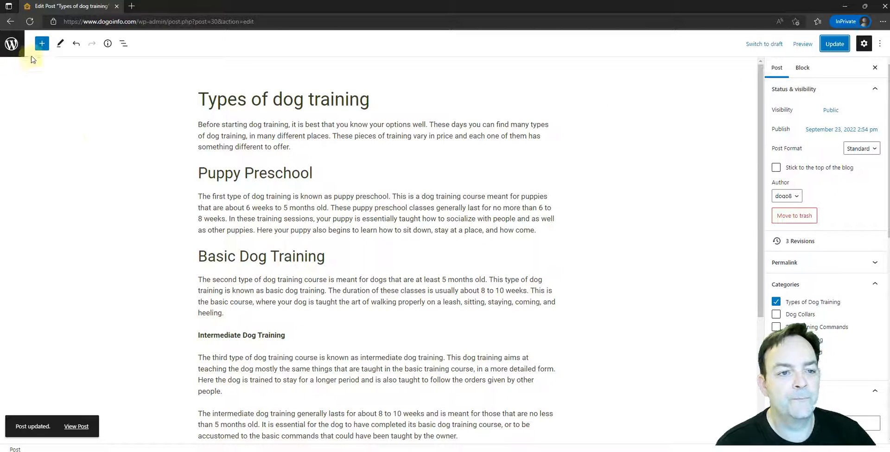
Leave the post editor and open the draft Privacy Policy page from the site's list of pages for editing.
click(12, 45)
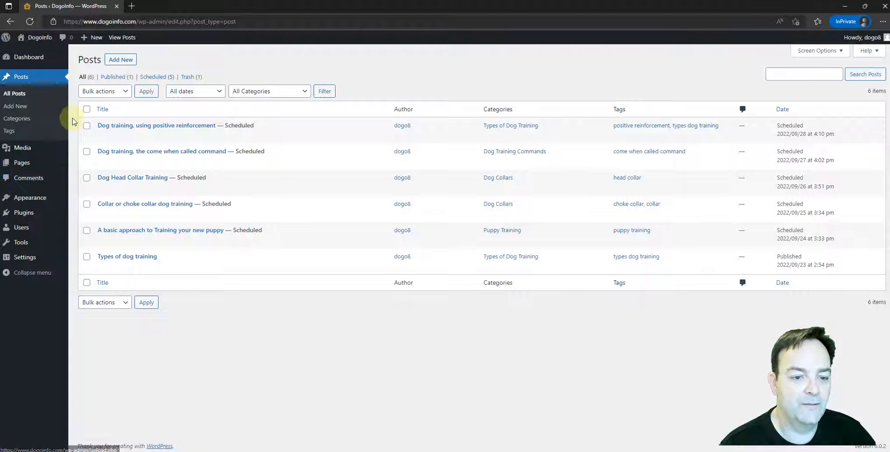
mouse_move(50, 158)
click(22, 163)
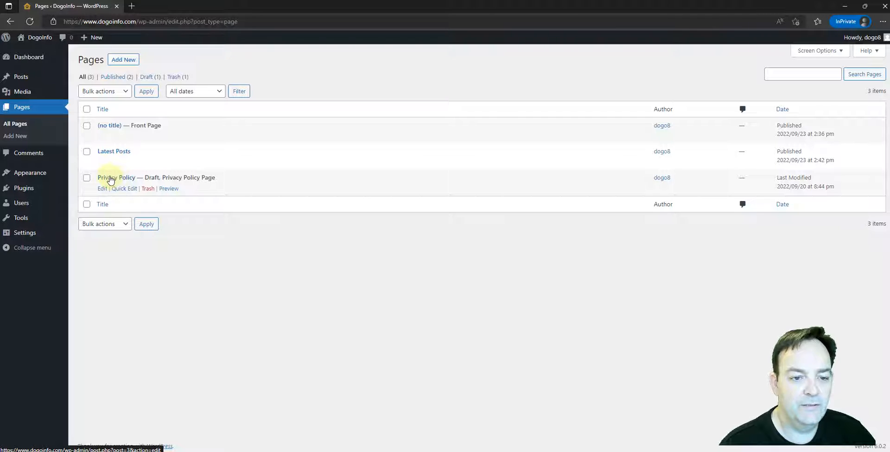
click(108, 178)
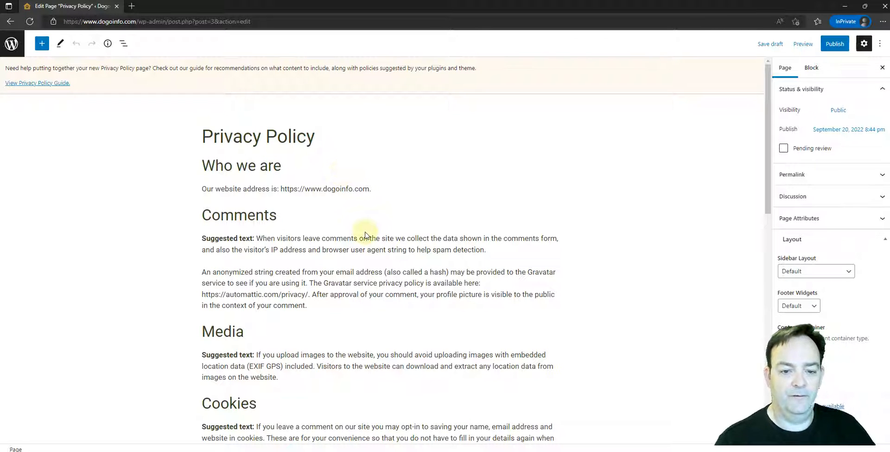
Look through the suggested Privacy Policy text, from Who we are and Comments to Where your data is sent.
scroll(365, 233, down, 3)
scroll(365, 235, up, 5)
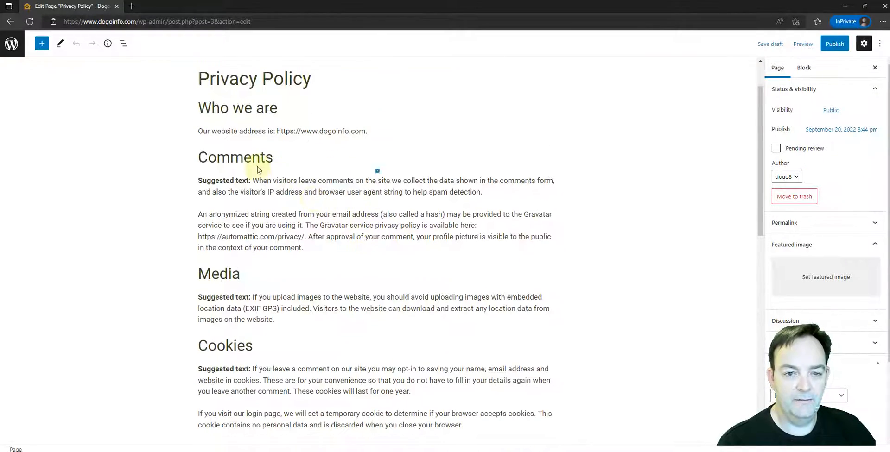
scroll(256, 177, up, 2)
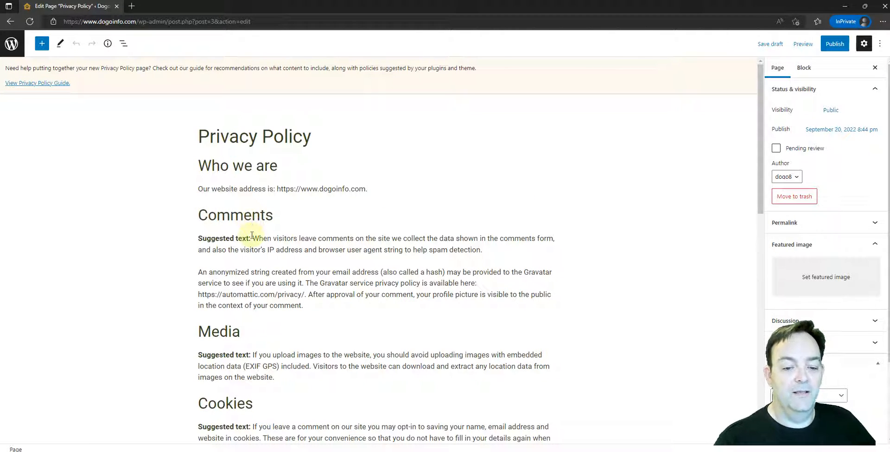
scroll(252, 235, down, 12)
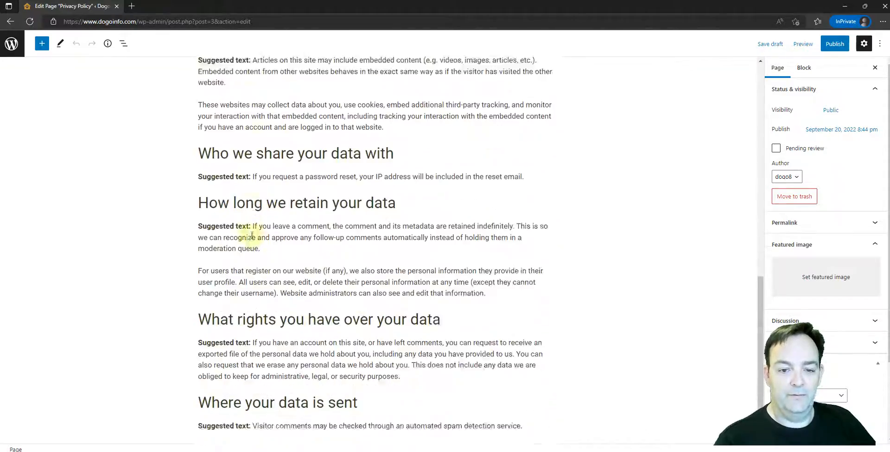
scroll(251, 235, up, 15)
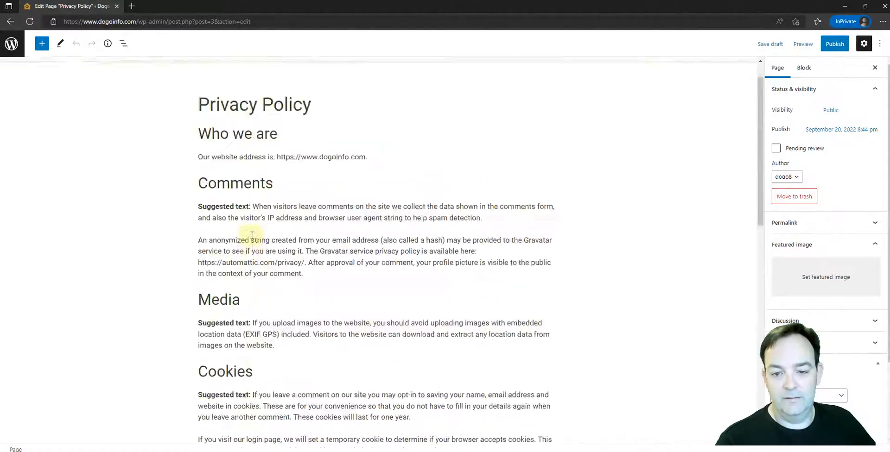
scroll(251, 236, down, 14)
scroll(250, 235, up, 16)
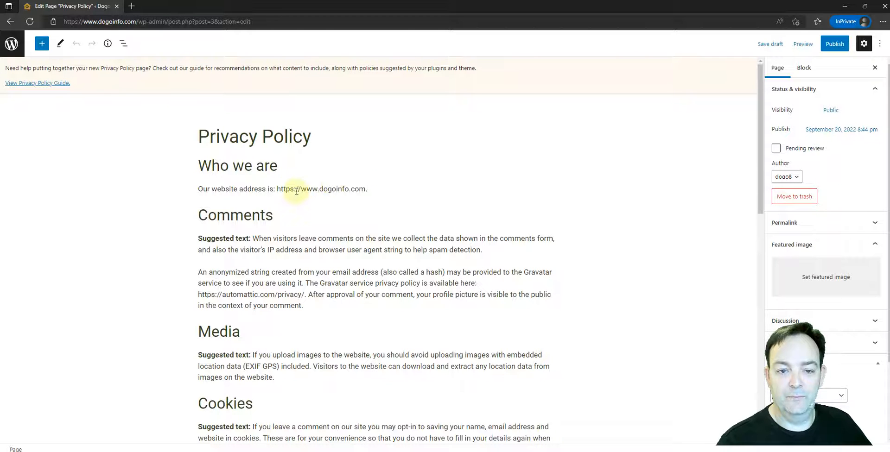
scroll(293, 261, down, 4)
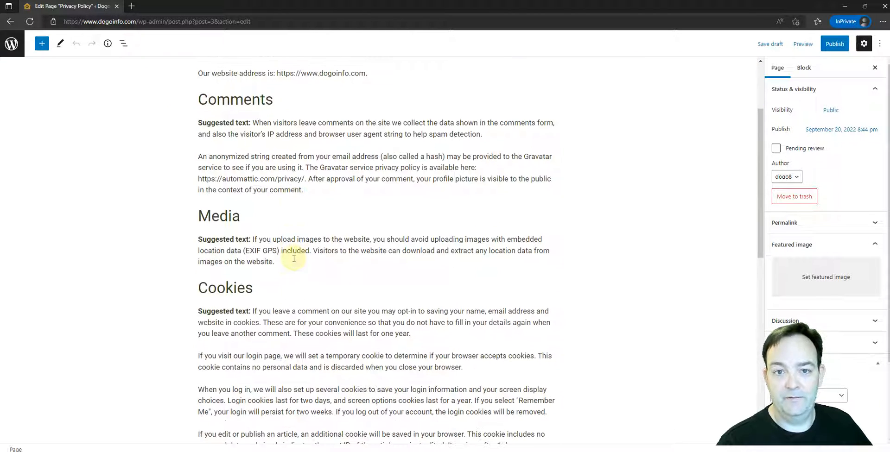
scroll(293, 259, up, 3)
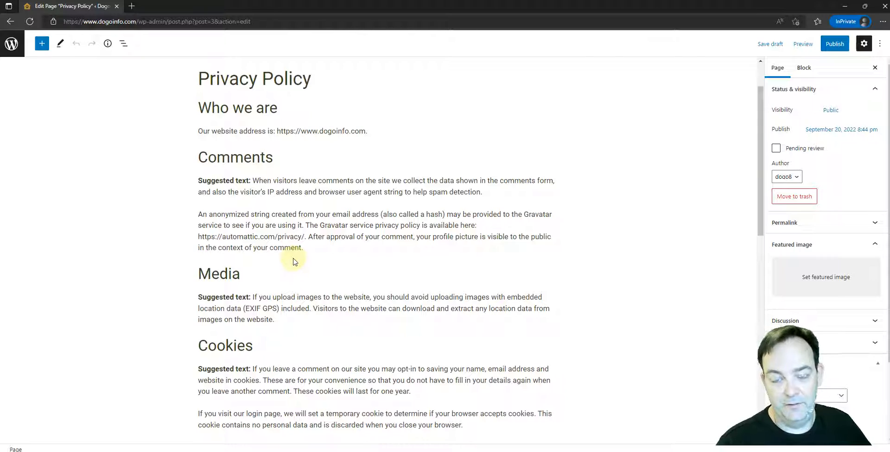
scroll(293, 261, down, 5)
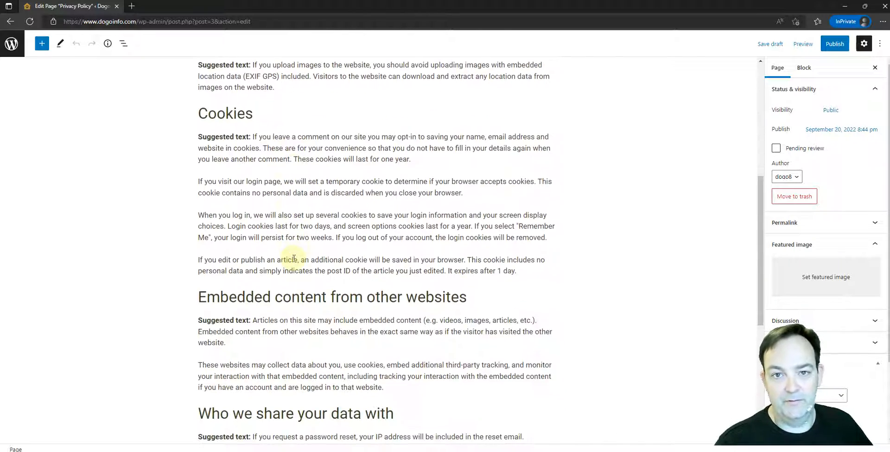
scroll(293, 259, down, 3)
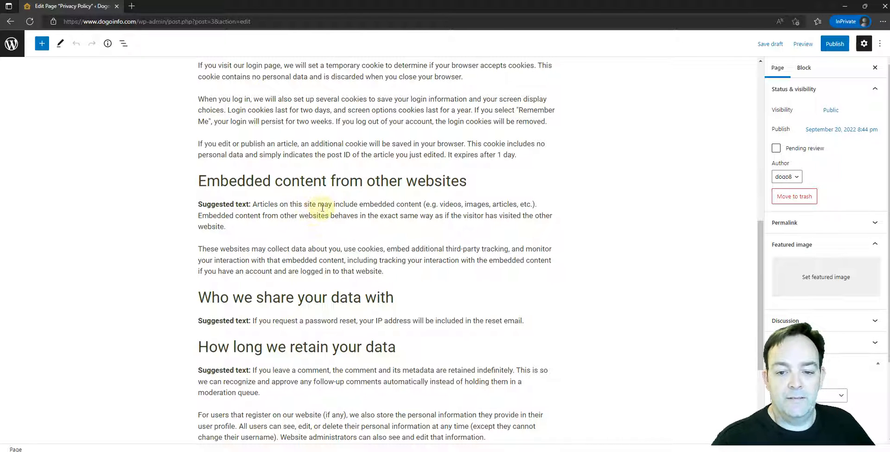
scroll(322, 208, up, 4)
scroll(322, 208, up, 3)
scroll(323, 211, down, 1)
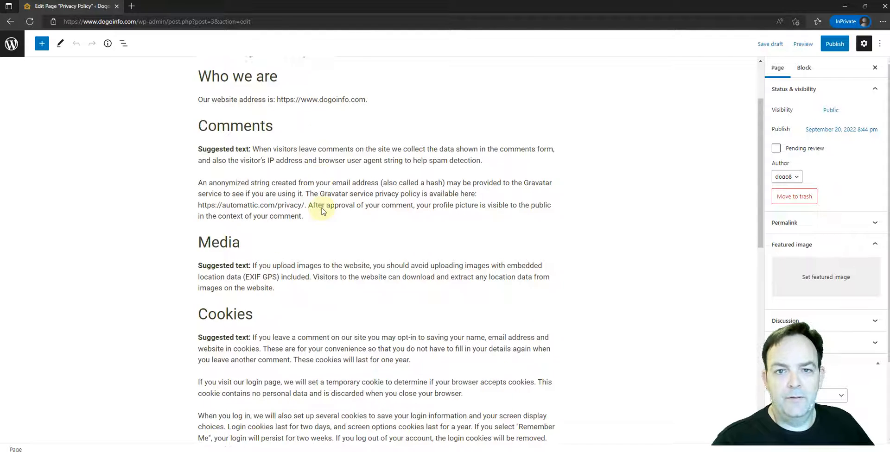
scroll(323, 211, down, 1)
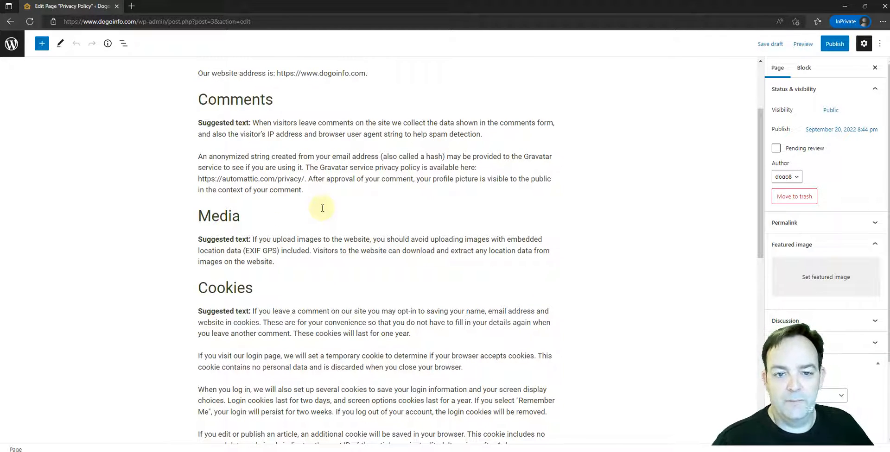
scroll(322, 208, up, 2)
scroll(322, 211, down, 2)
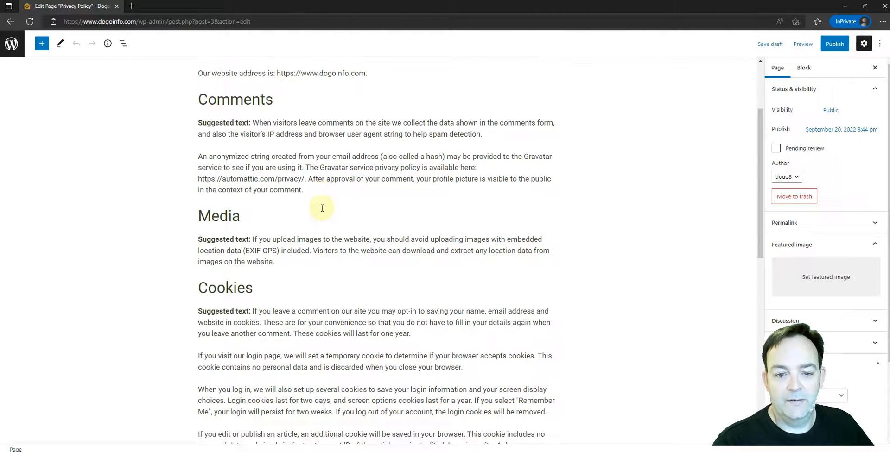
scroll(322, 210, up, 2)
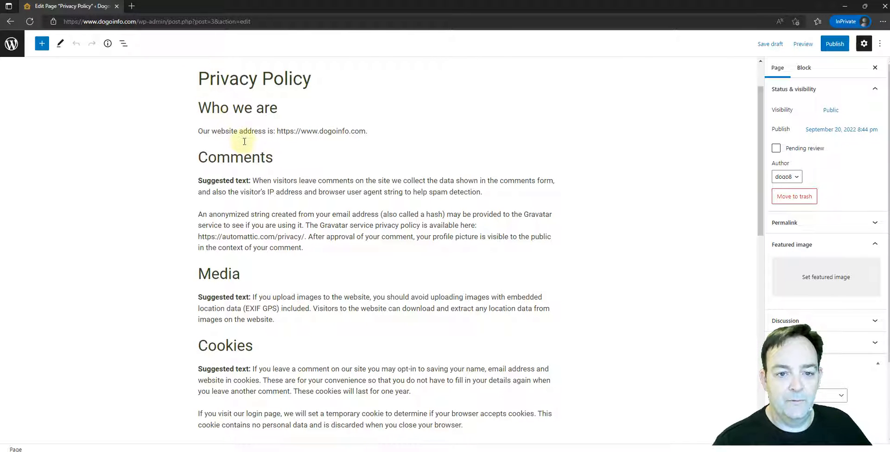
Replace all the suggested text below the Privacy Policy title with the copied DogoInfo privacy policy.
drag(199, 107, 534, 398)
scroll(310, 256, down, 15)
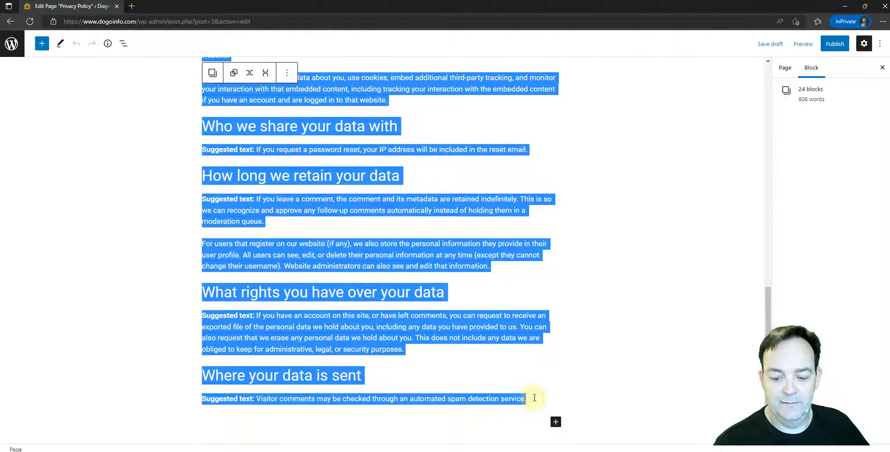
key(Delete)
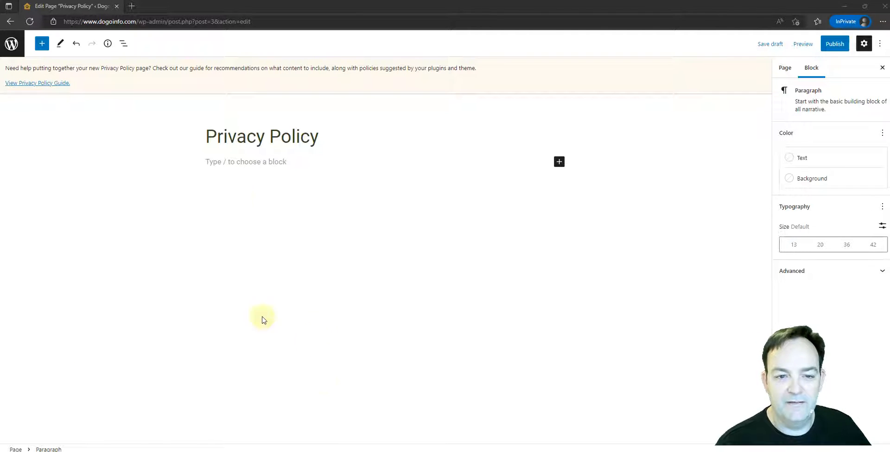
click(205, 164)
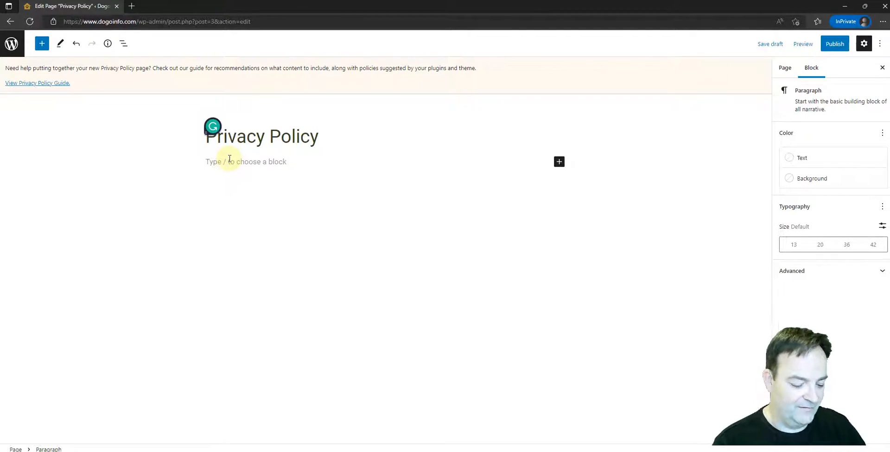
key(ctrl+v)
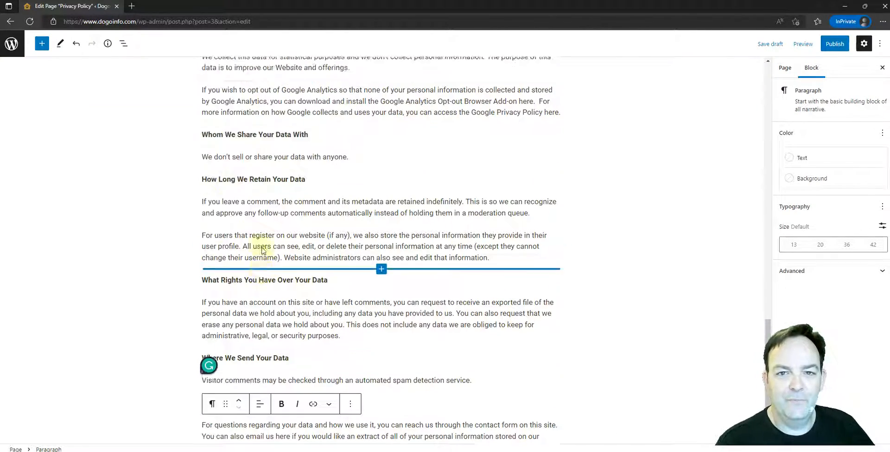
Examine the pasted privacy policy from its introduction through the Contact Forms and Advertising sections, checking the wording about advertising on the site.
scroll(261, 250, up, 15)
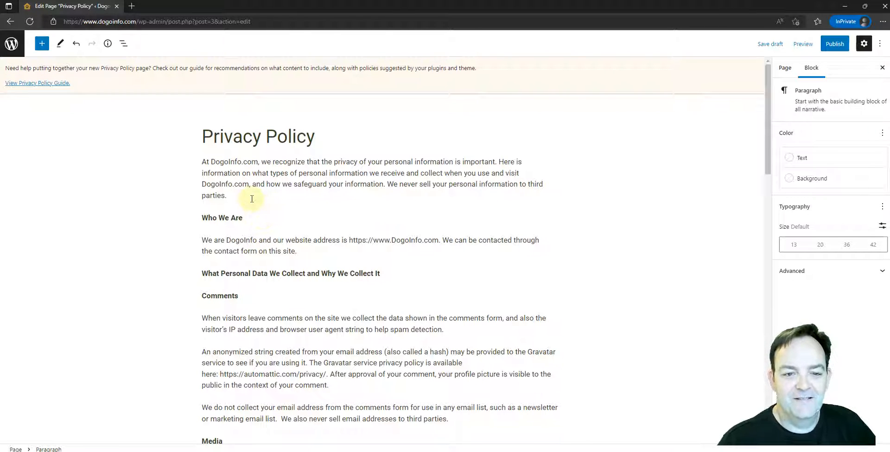
scroll(248, 242, down, 1)
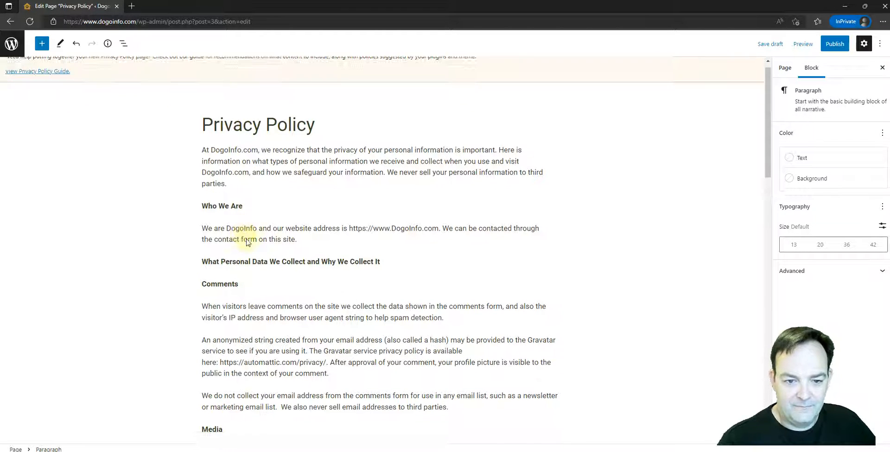
scroll(247, 242, down, 2)
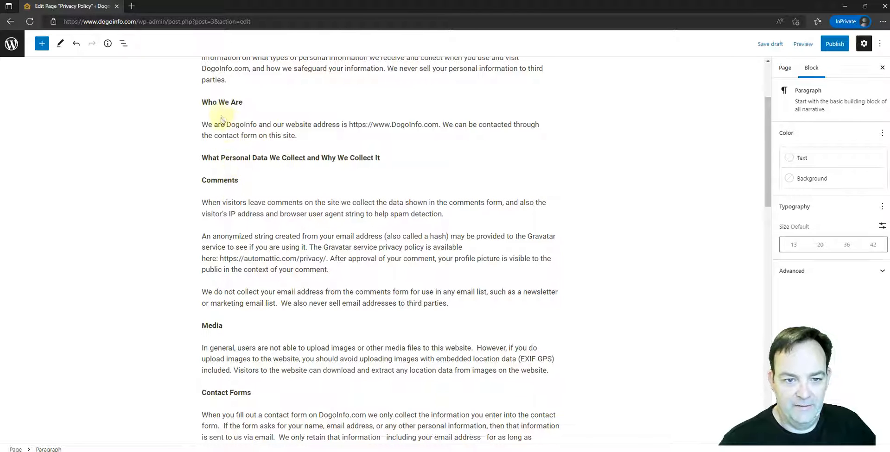
scroll(221, 120, up, 1)
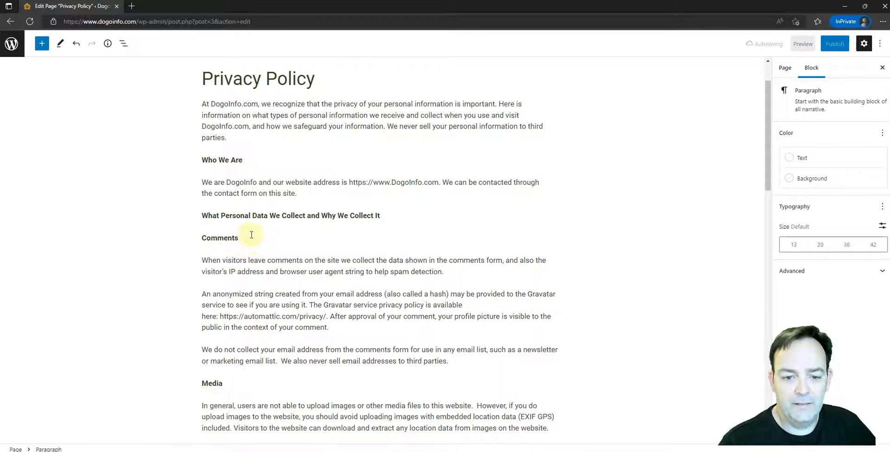
scroll(260, 222, down, 3)
scroll(273, 209, down, 2)
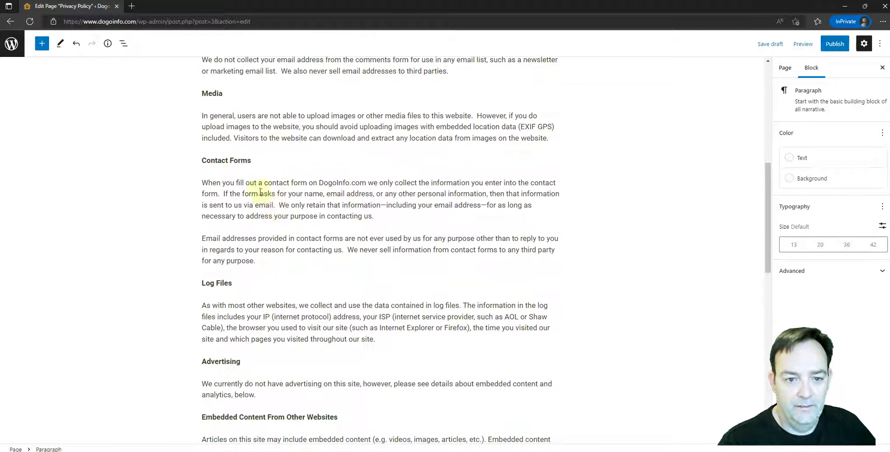
drag(204, 161, 252, 162)
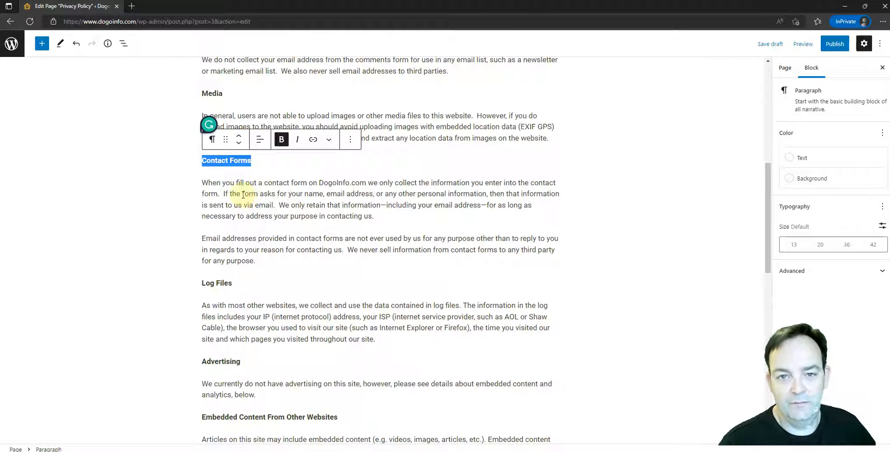
scroll(234, 212, down, 4)
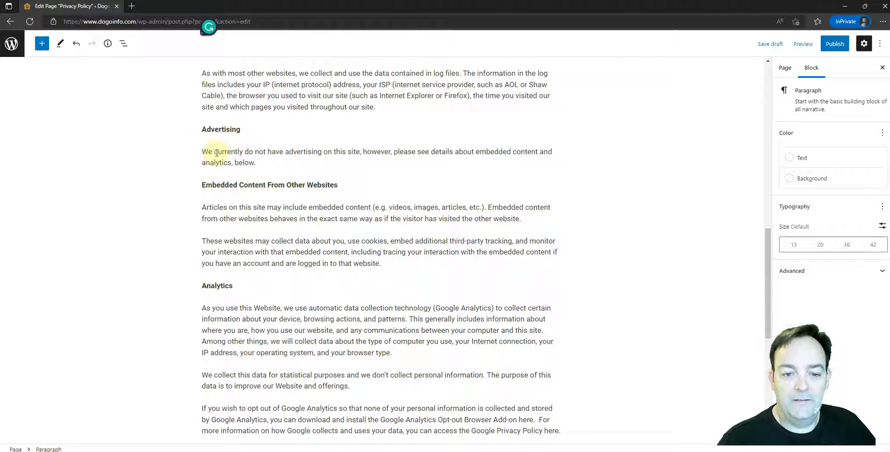
drag(201, 152, 347, 152)
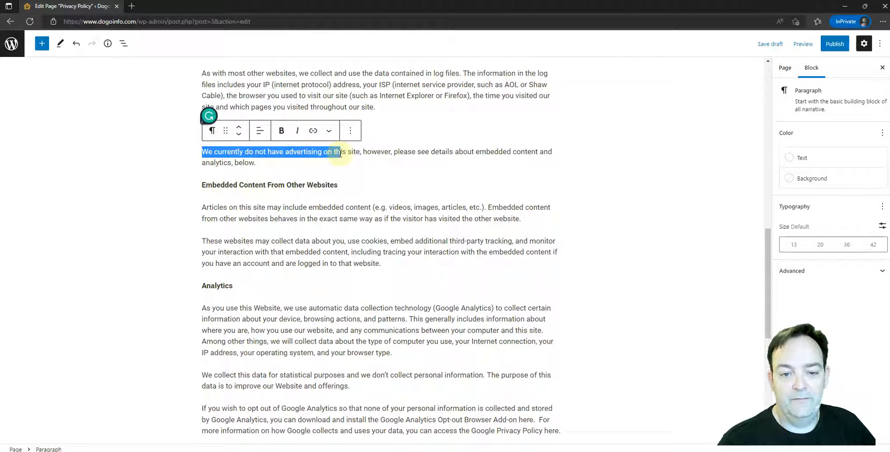
click(212, 159)
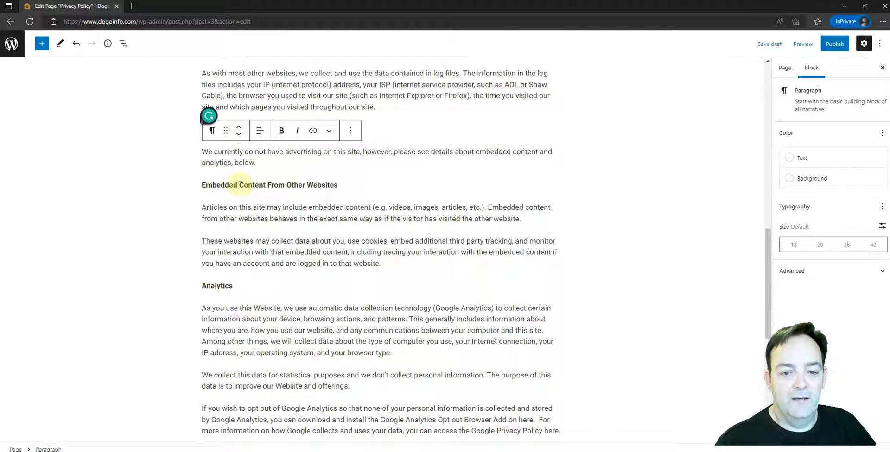
Examine the remaining policy sections from Embedded Content and Analytics through data retention, rights and Our Contact Information.
scroll(241, 185, down, 1)
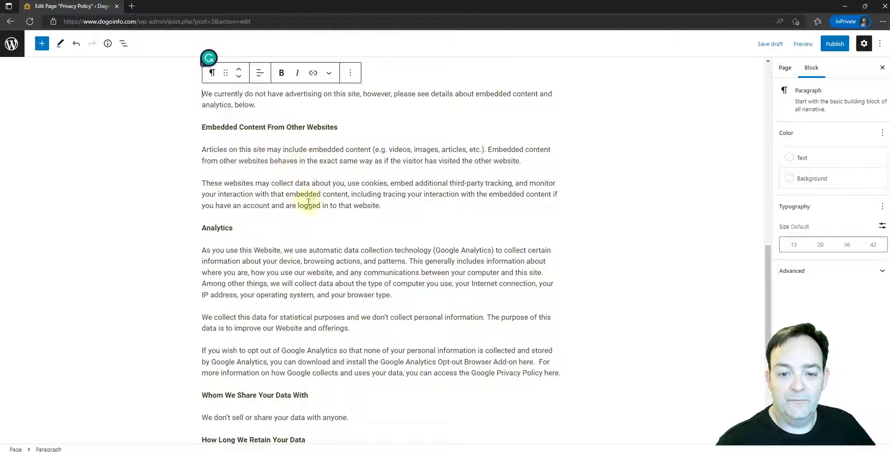
scroll(299, 183, down, 3)
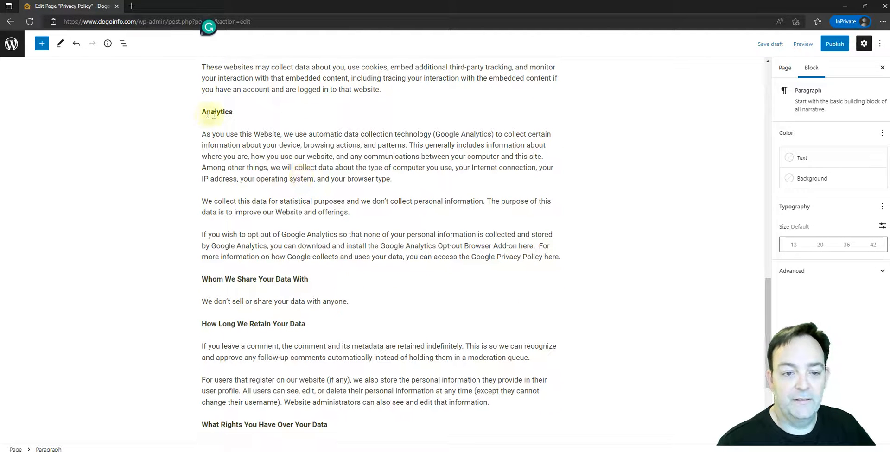
double_click(214, 113)
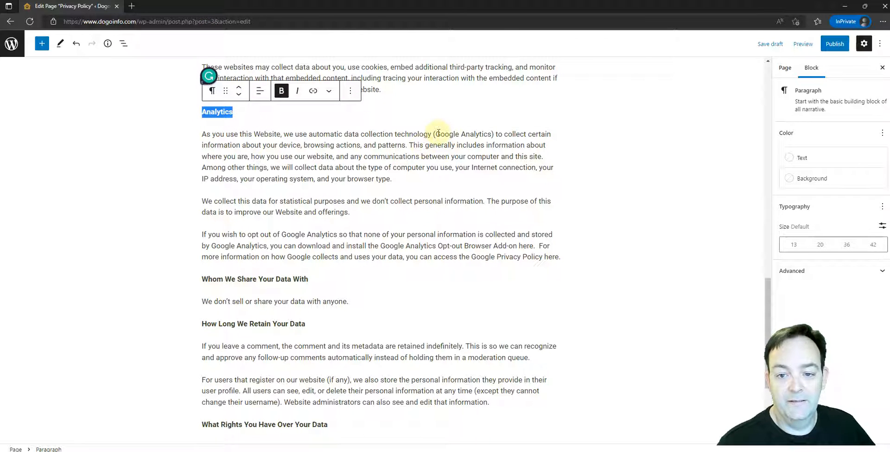
drag(438, 134, 495, 135)
click(319, 197)
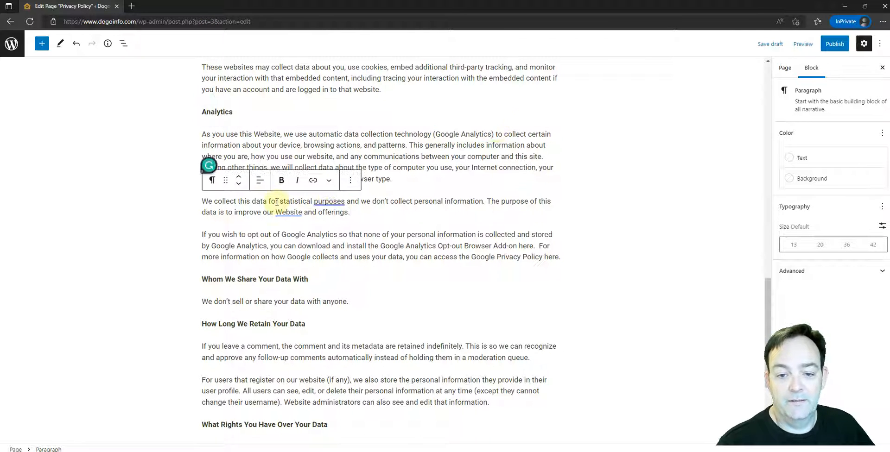
scroll(277, 202, down, 1)
scroll(277, 204, down, 2)
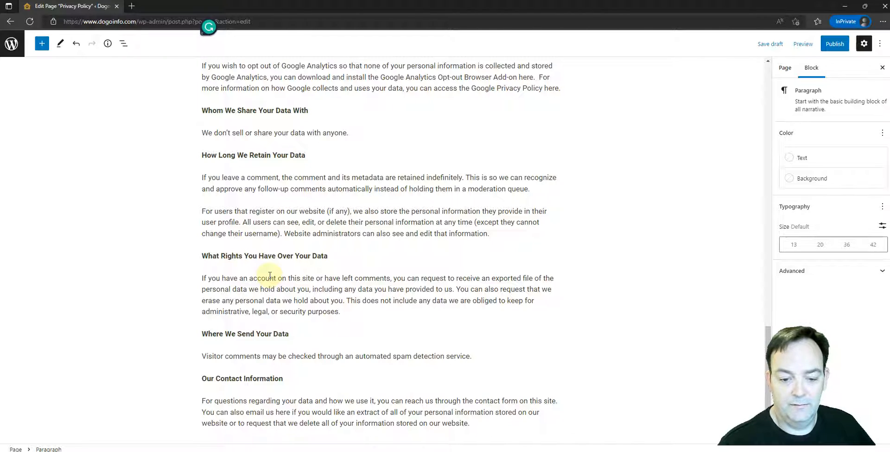
scroll(270, 275, up, 20)
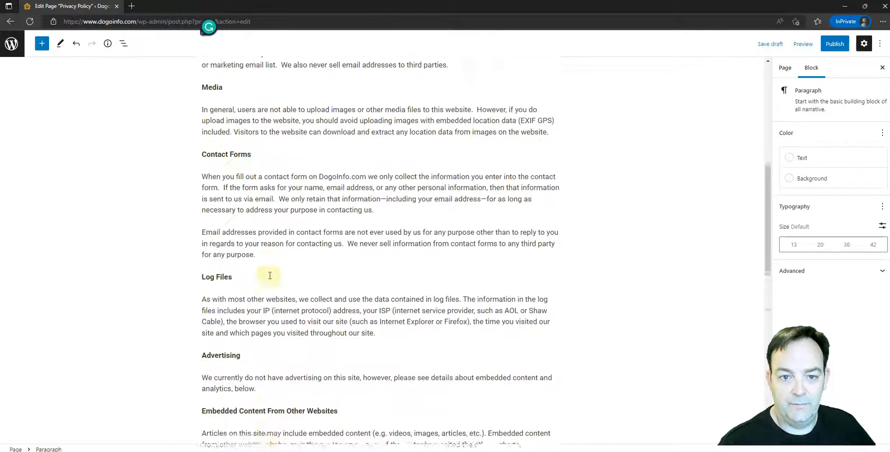
scroll(270, 278, up, 3)
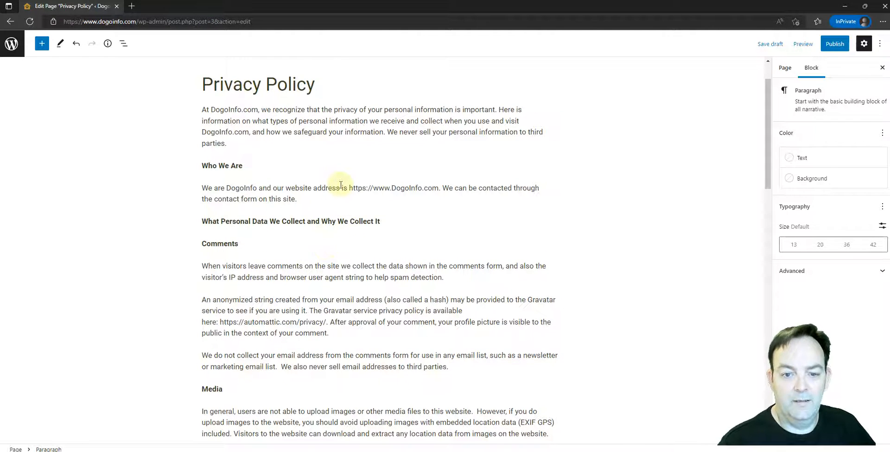
scroll(341, 184, down, 1)
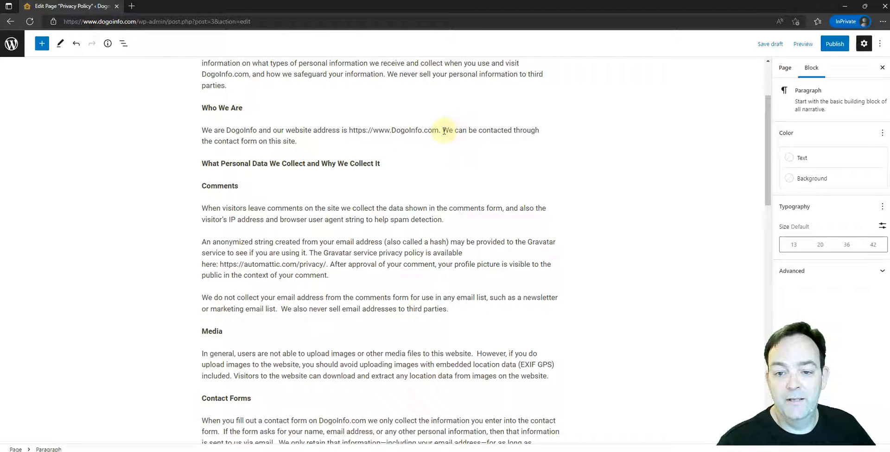
drag(443, 131, 297, 141)
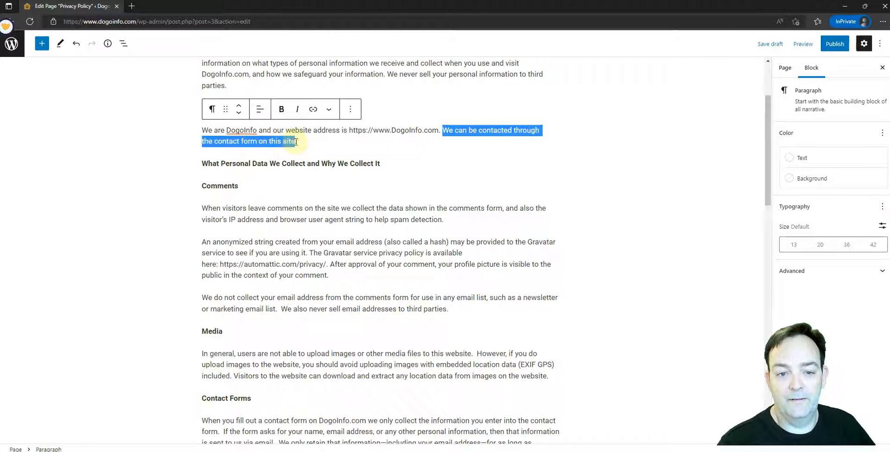
click(296, 141)
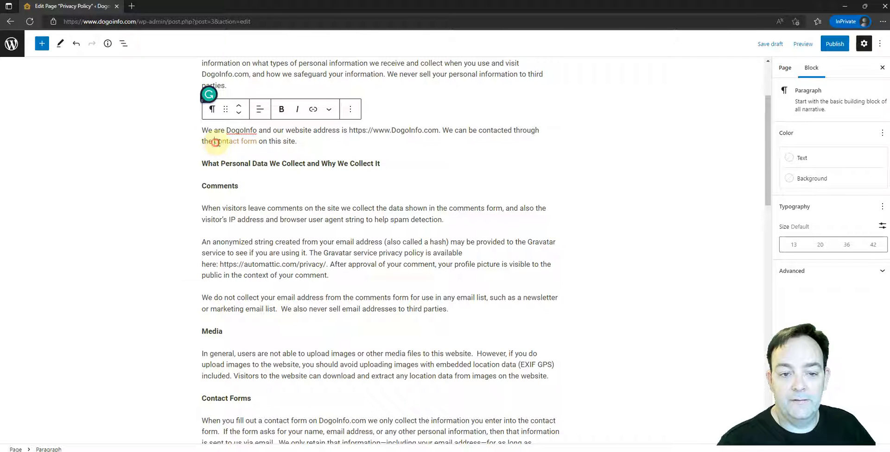
drag(215, 141, 257, 140)
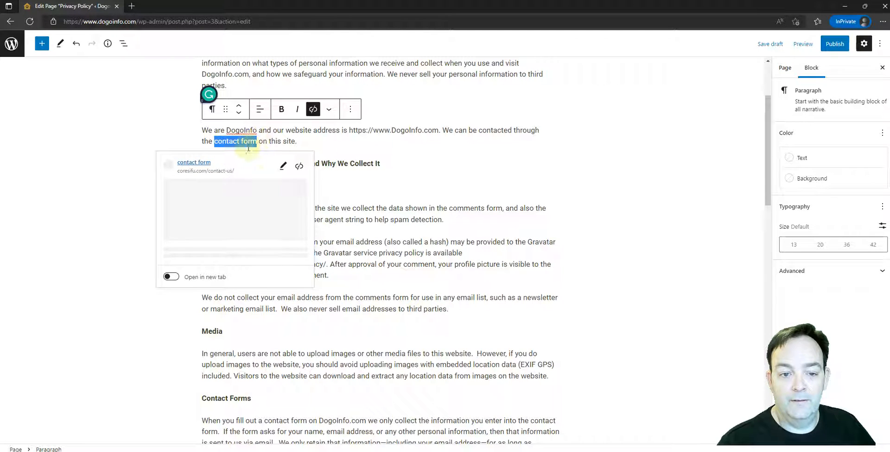
click(283, 165)
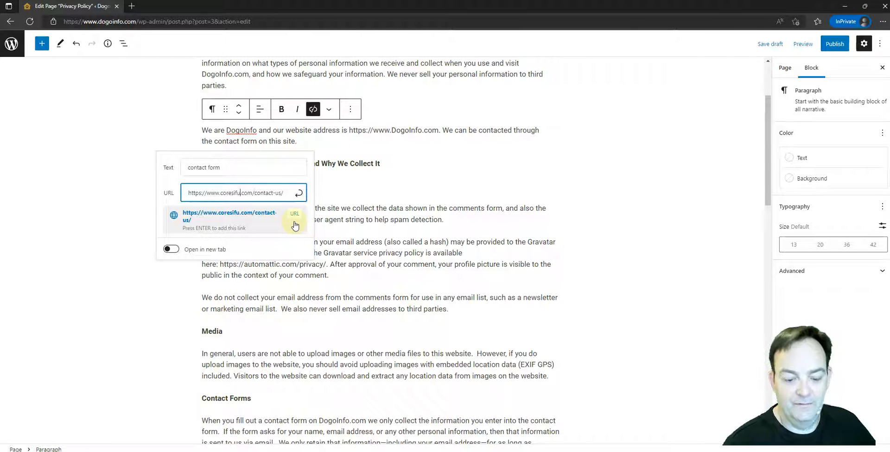
key(BackSpace)
key(BackSpace)
key(BackSpace)
key(BackSpace)
key(BackSpace)
key(BackSpace)
key(BackSpace)
key(BackSpace)
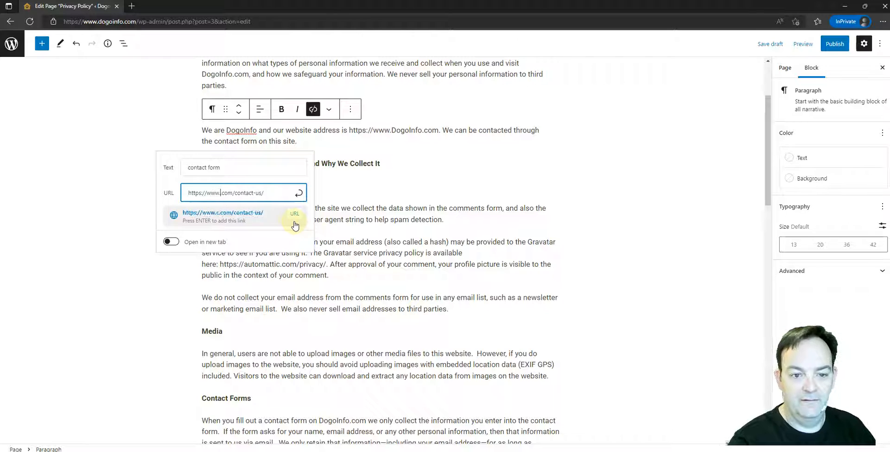
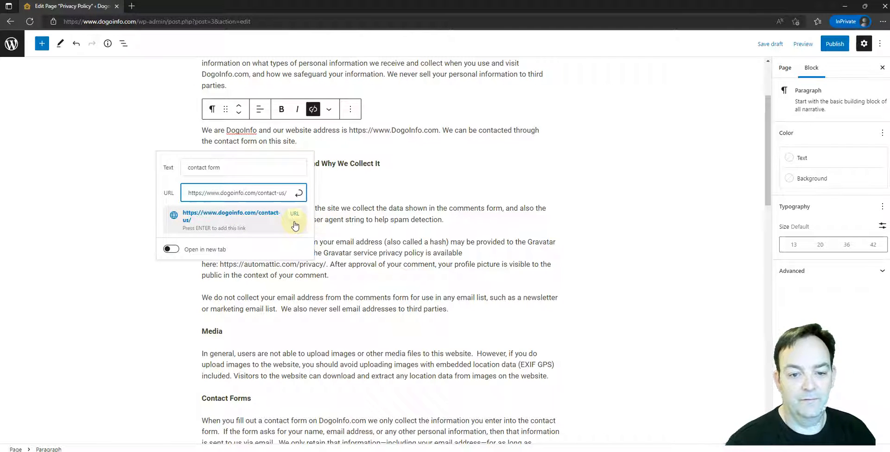
click(298, 193)
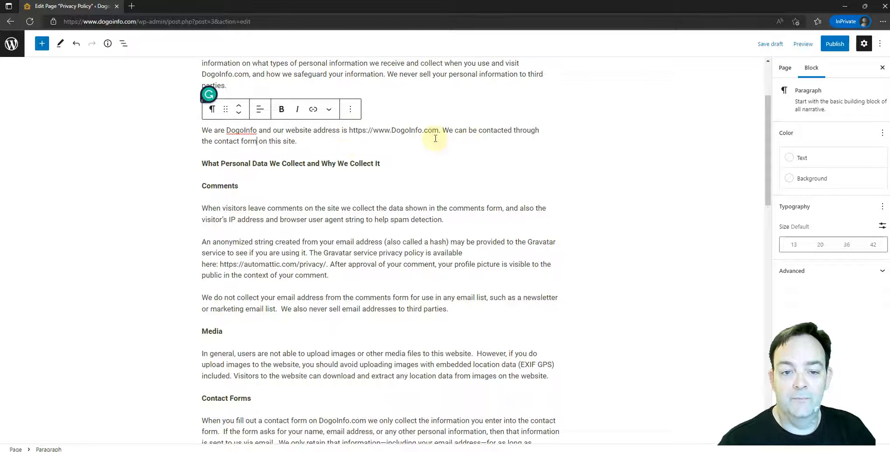
Add the site's contact e-mail address as plain text at the end of the Who We Are paragraph.
click(298, 142)
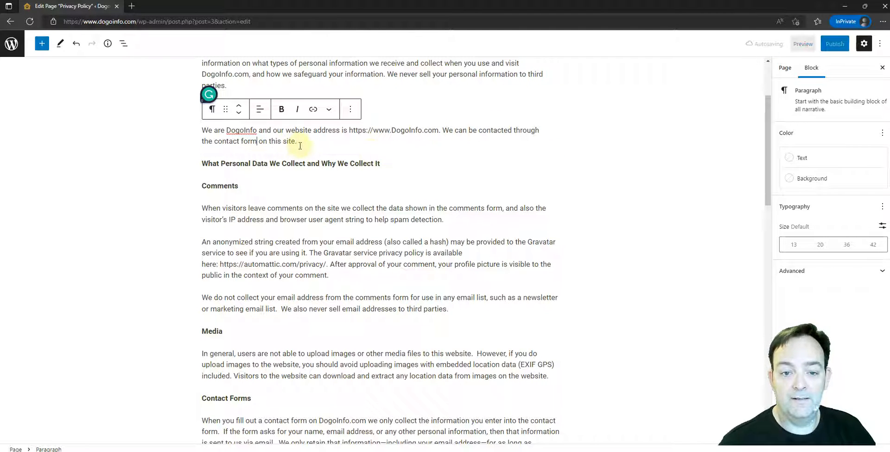
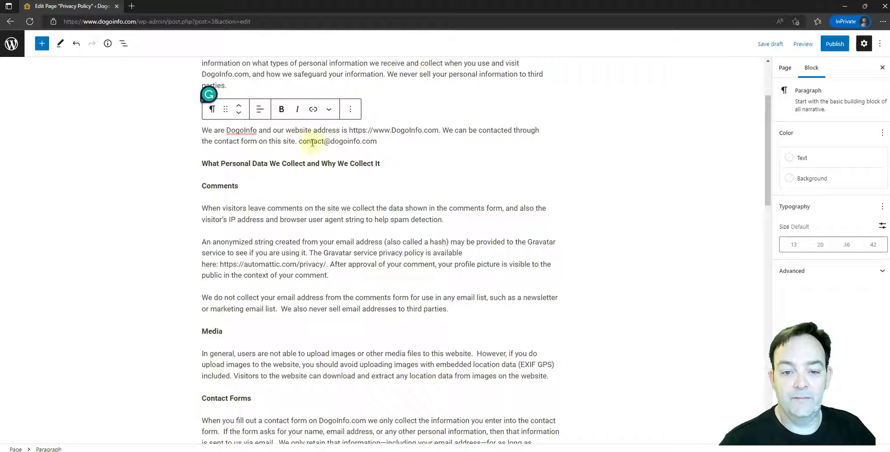
Delete the contact e-mail address and its preceding space from the end of the Who We Are paragraph.
drag(299, 141, 379, 140)
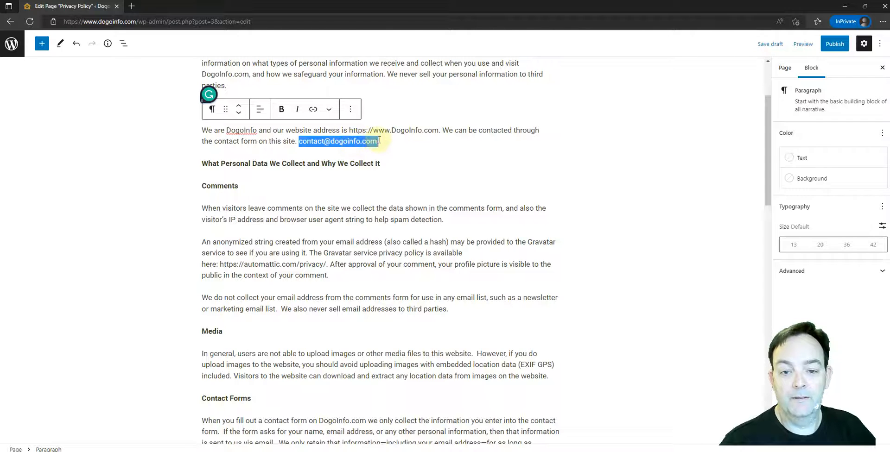
click(308, 142)
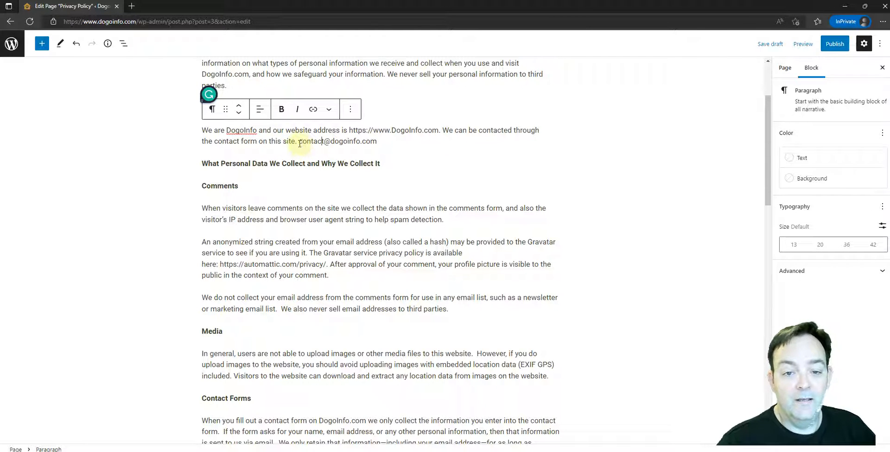
drag(333, 142, 377, 141)
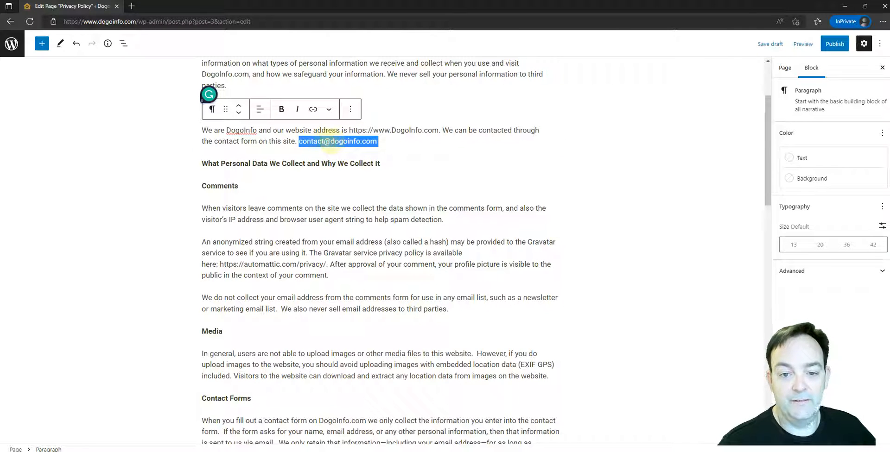
click(300, 142)
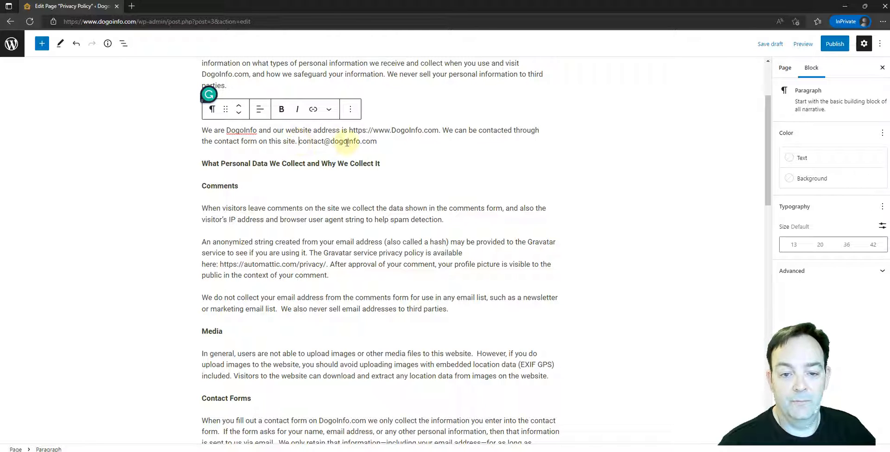
key(Delete)
key(Delete)
key(Delete)
key(Delete)
key(Delete)
key(Delete)
key(Delete)
key(Delete)
key(Delete)
key(Delete)
key(Delete)
key(Delete)
key(Delete)
key(Delete)
key(Delete)
key(Delete)
key(Delete)
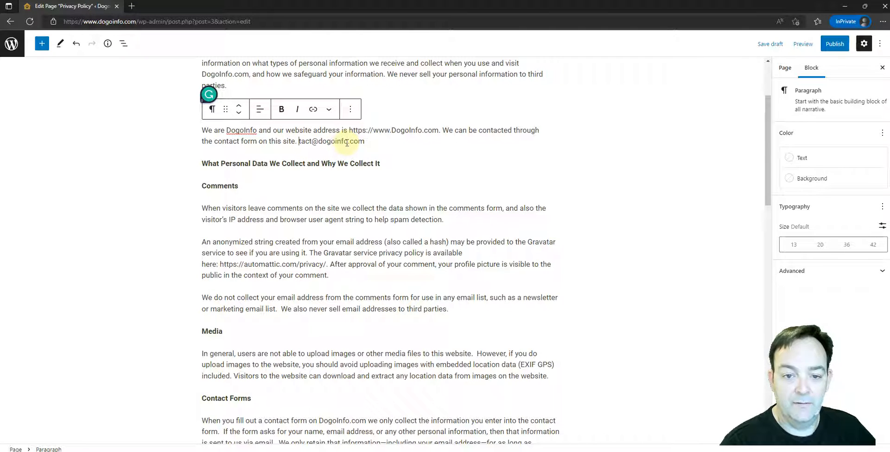
key(Delete)
key(Delete)
key(Delete)
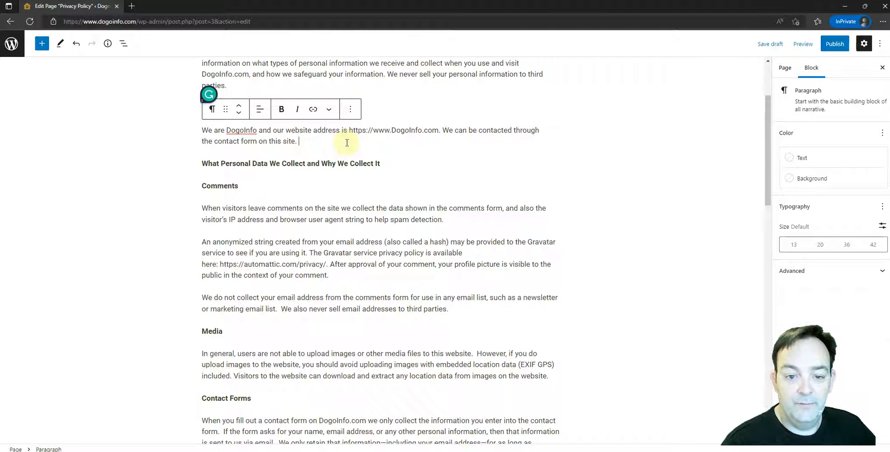
key(BackSpace)
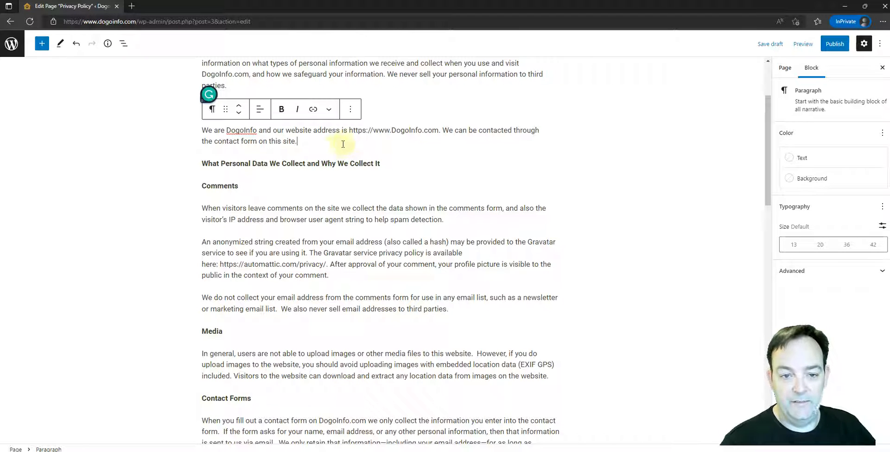
click(302, 222)
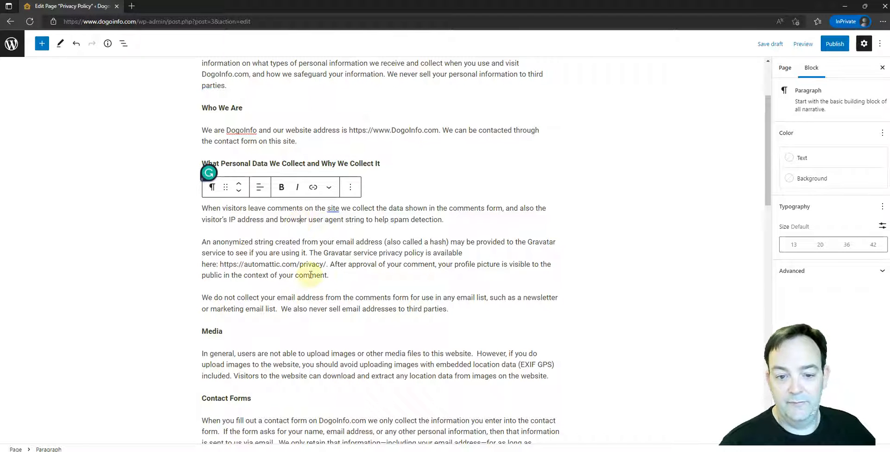
scroll(348, 246, down, 1)
scroll(345, 222, up, 1)
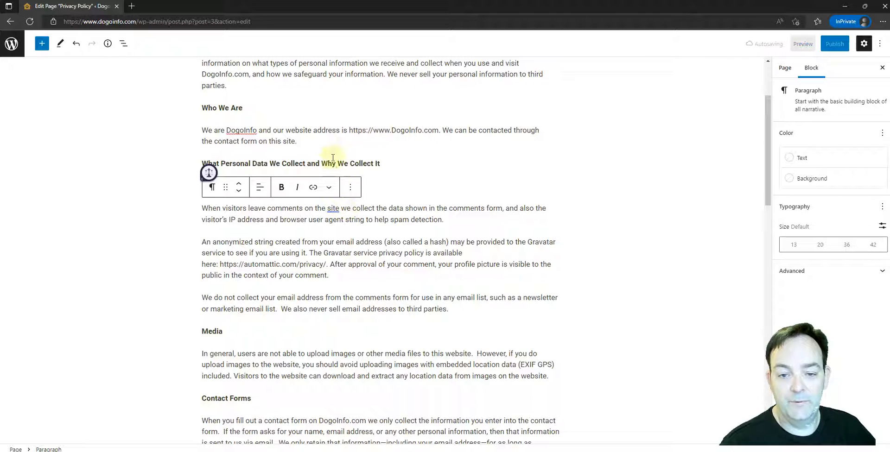
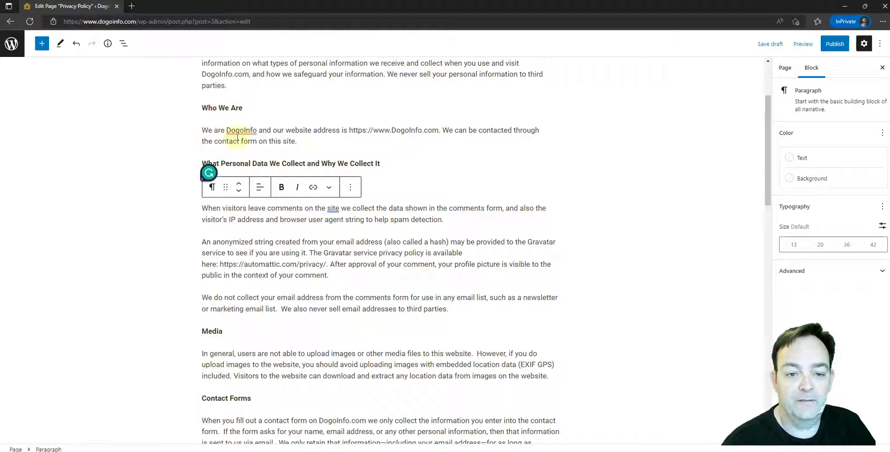
scroll(423, 209, down, 7)
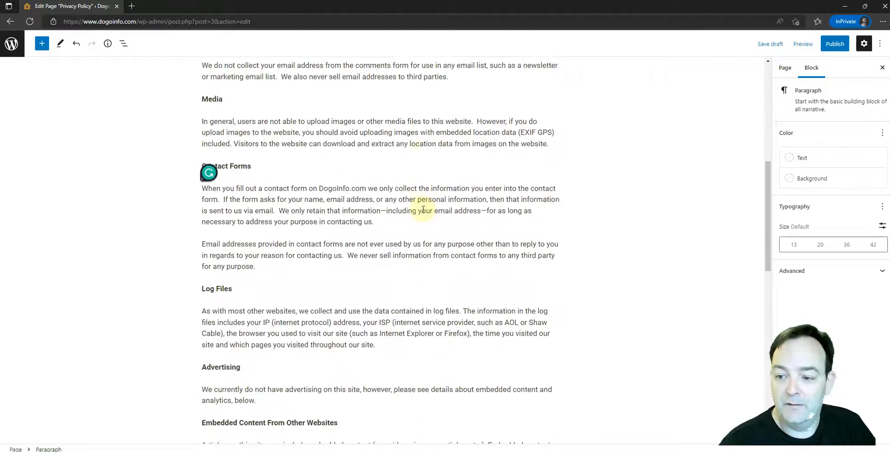
scroll(423, 209, up, 10)
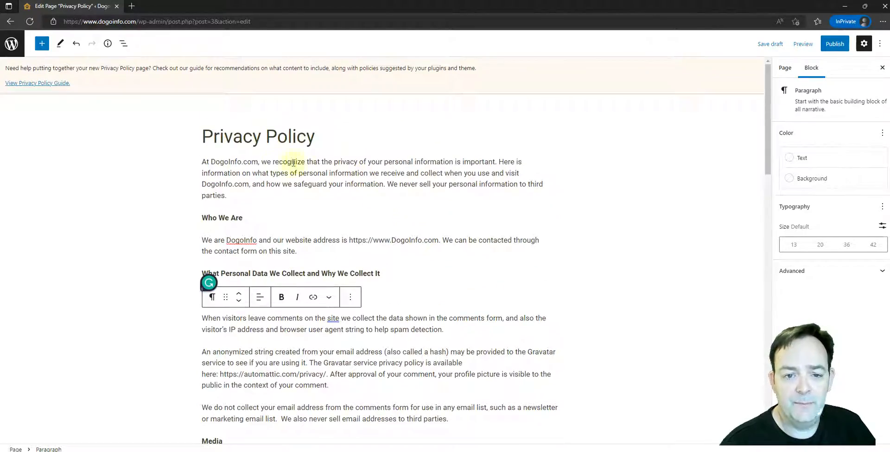
scroll(350, 167, down, 3)
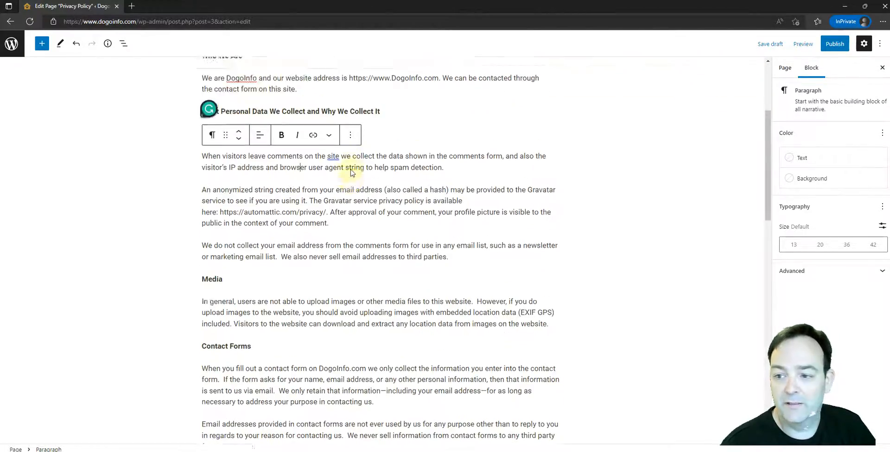
scroll(351, 171, up, 3)
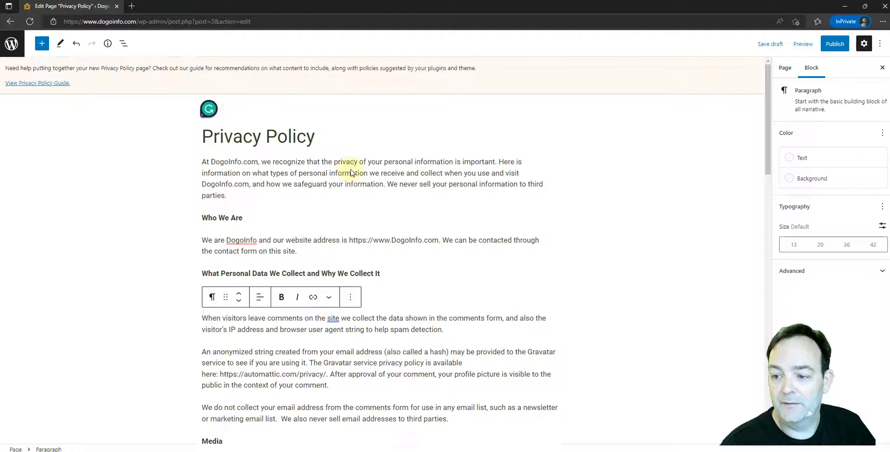
Examine the page-level settings of the Privacy Policy page, including whether comments are allowed under Discussion.
click(787, 68)
scroll(841, 178, down, 2)
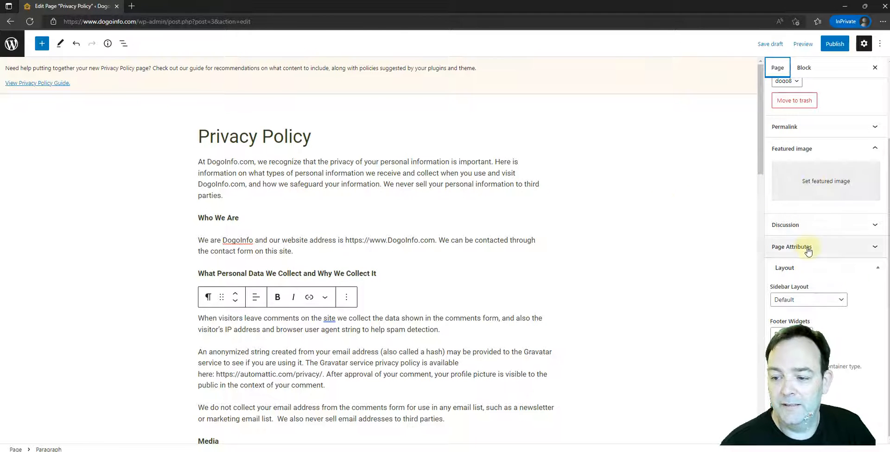
click(809, 225)
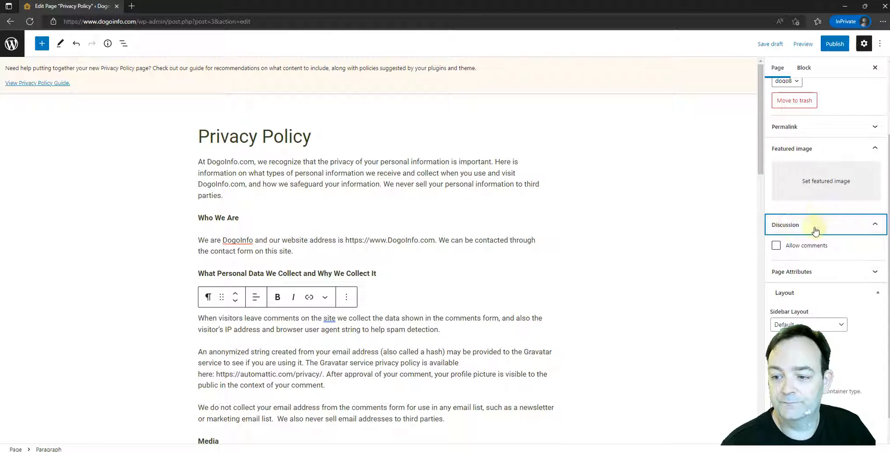
click(819, 221)
click(812, 227)
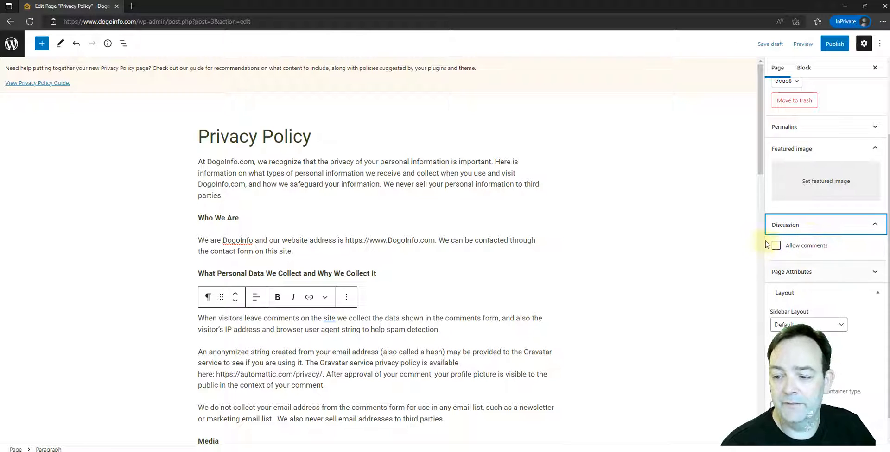
click(808, 230)
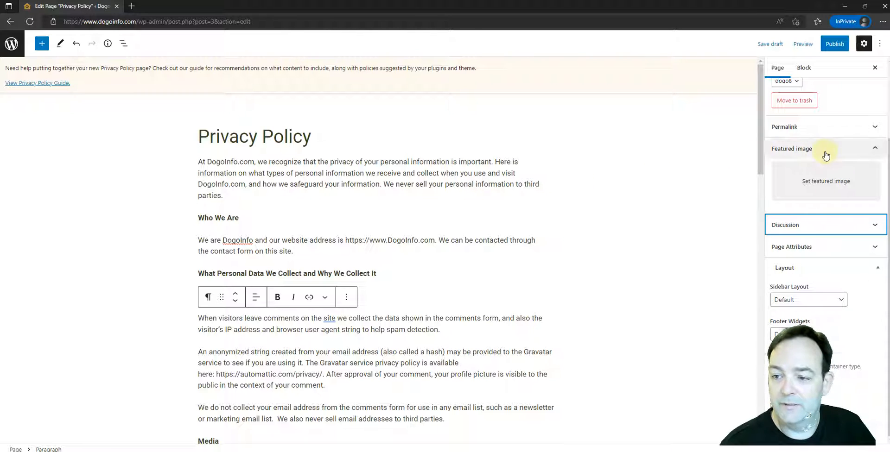
scroll(826, 158, up, 2)
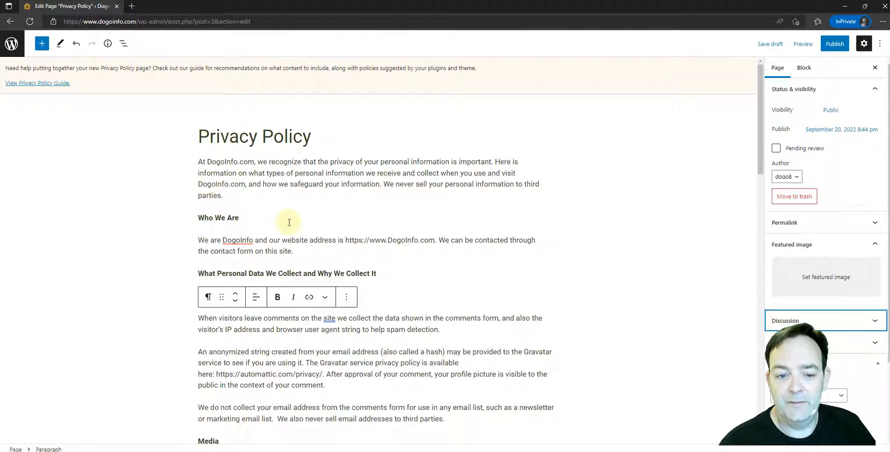
Add an empty block below the Who We Are paragraph and search the available blocks for "tab".
triple_click(209, 215)
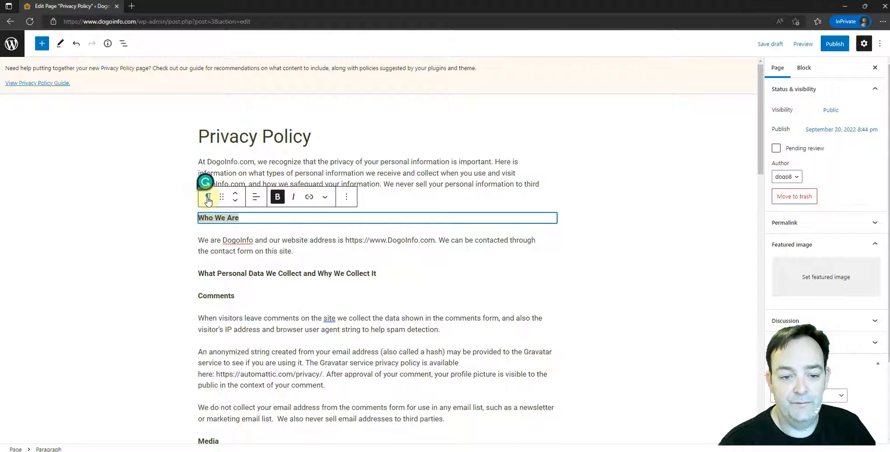
click(304, 173)
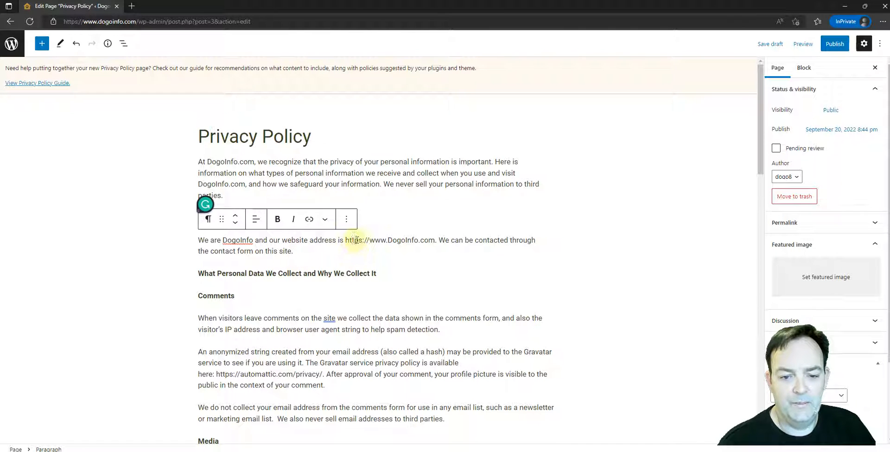
key(Return)
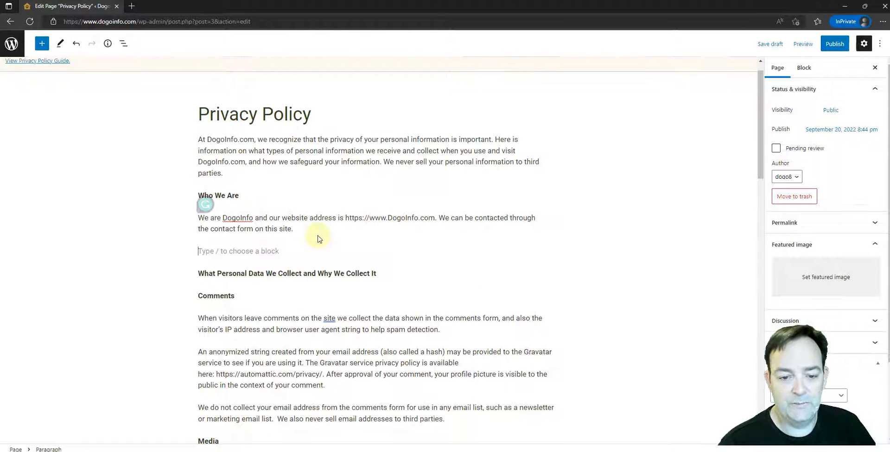
click(551, 251)
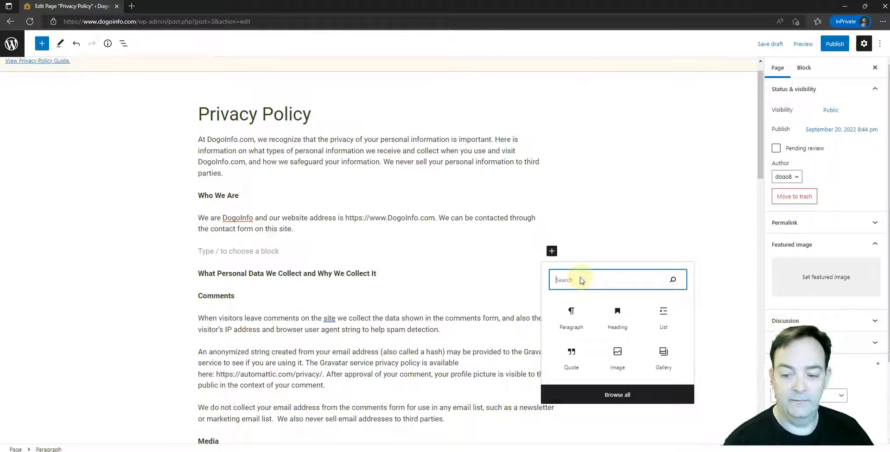
text(tab)
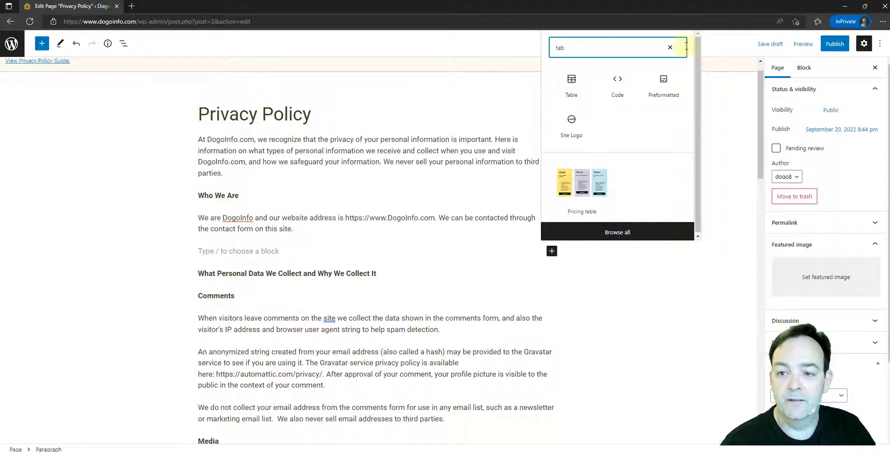
Clear the block search and remove the empty block below the Who We Are paragraph.
click(672, 50)
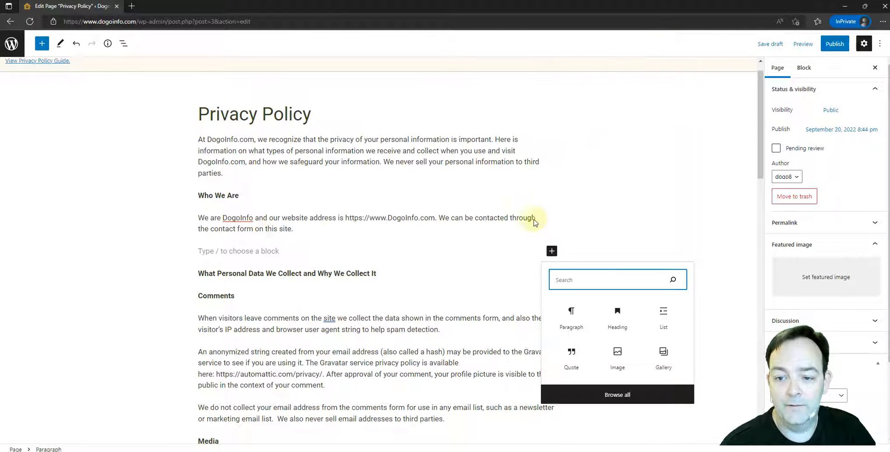
click(199, 249)
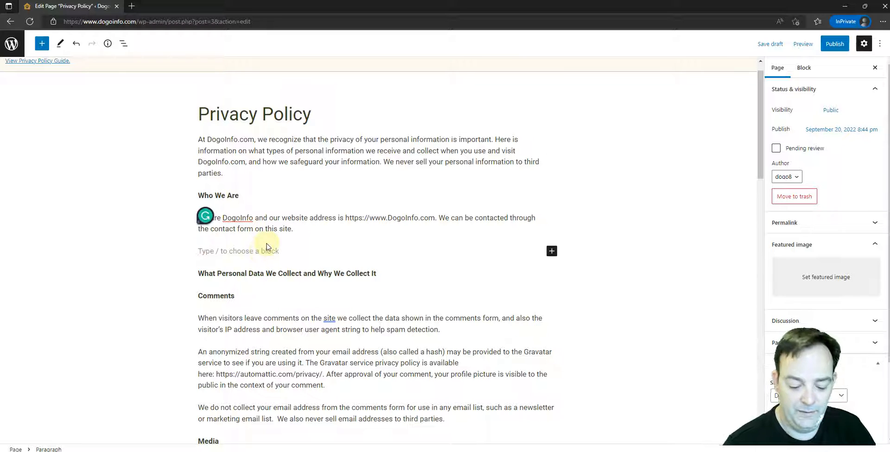
key(BackSpace)
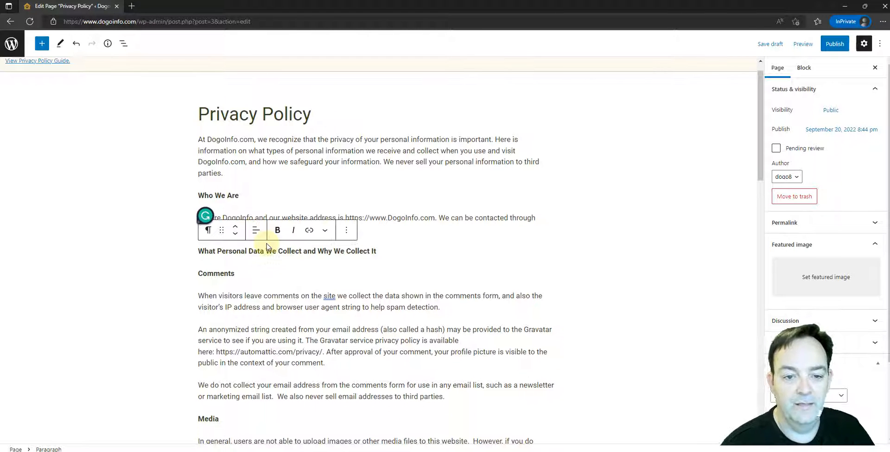
Publish the Privacy Policy page and return to the list of all pages.
click(229, 157)
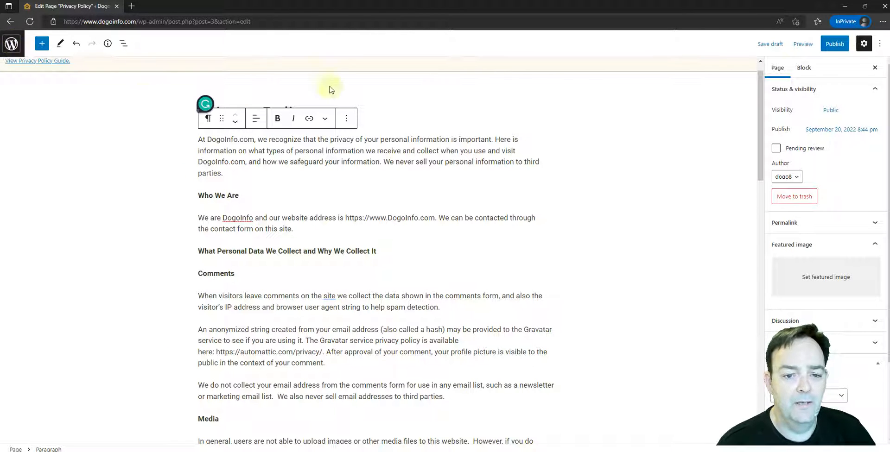
click(848, 45)
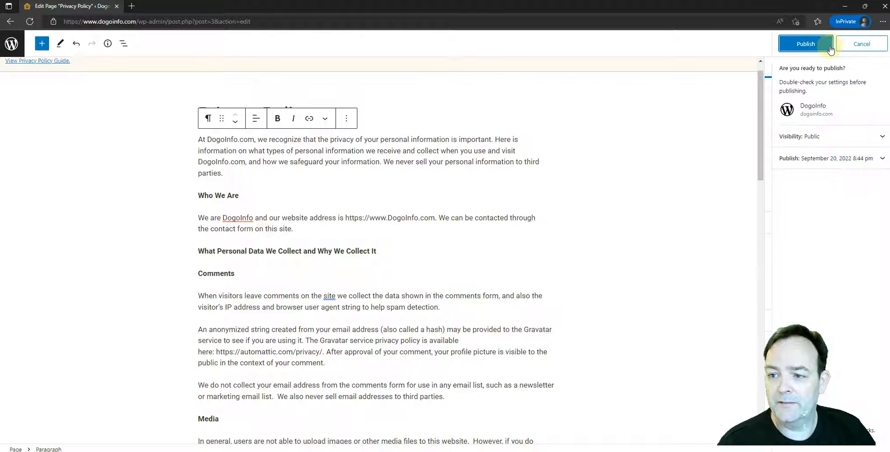
click(816, 45)
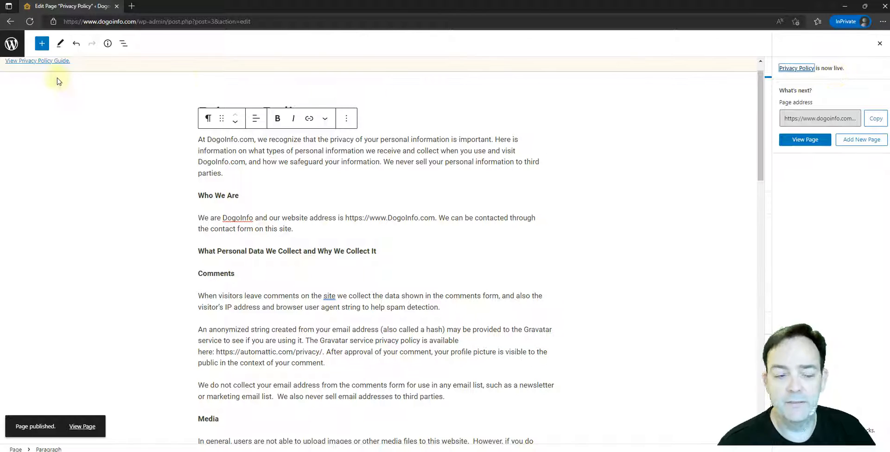
click(11, 45)
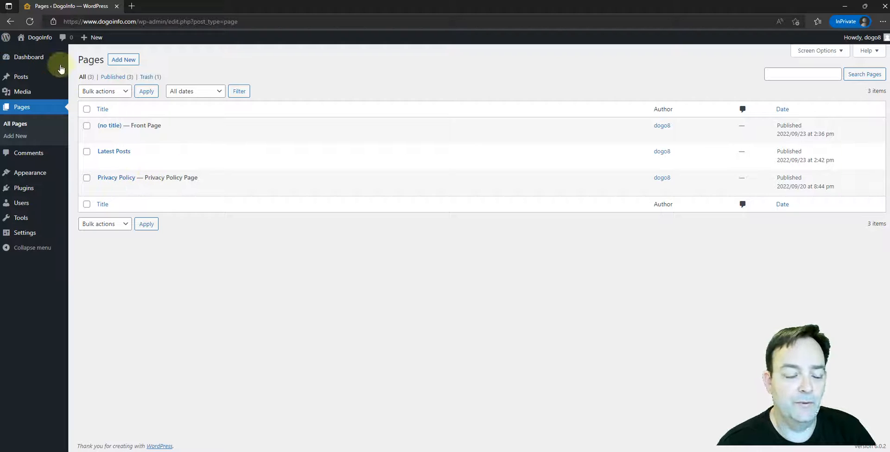
Visit the live site and examine the home page's navigation menu, content and footer for a place for the policy link.
mouse_move(41, 39)
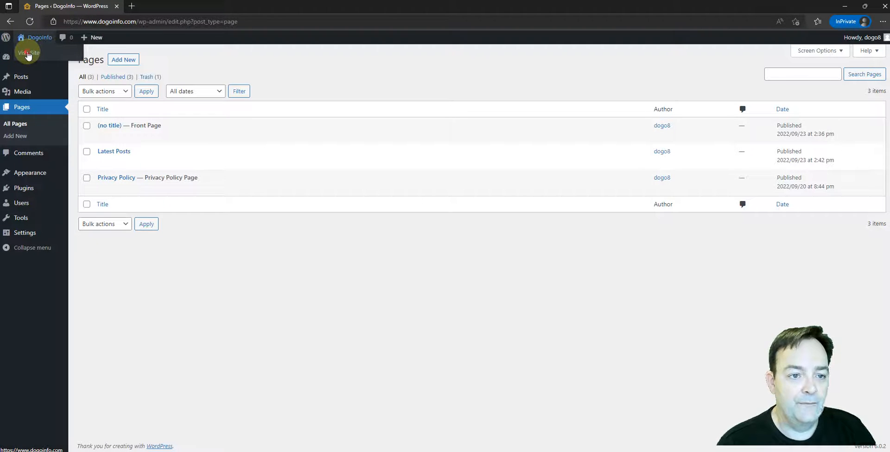
click(28, 54)
scroll(352, 171, down, 4)
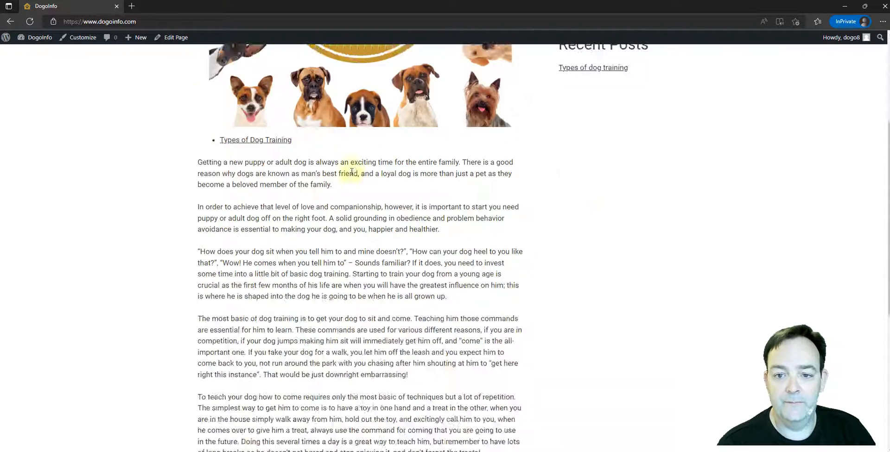
scroll(351, 171, down, 5)
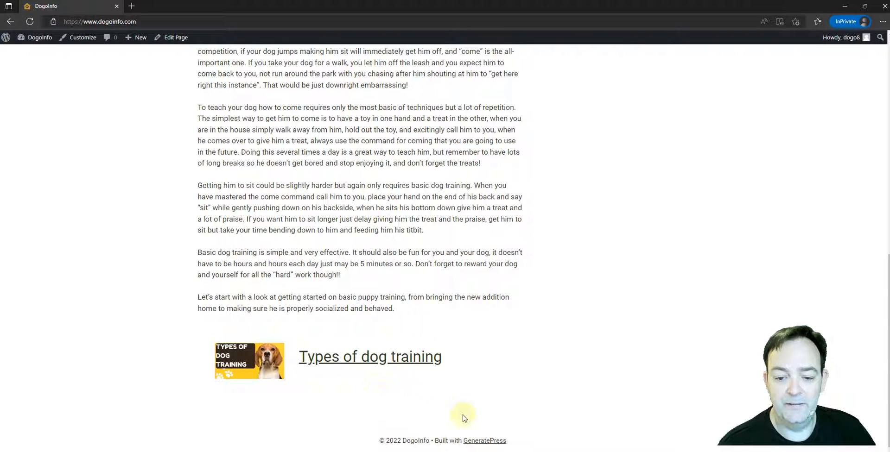
scroll(339, 206, up, 10)
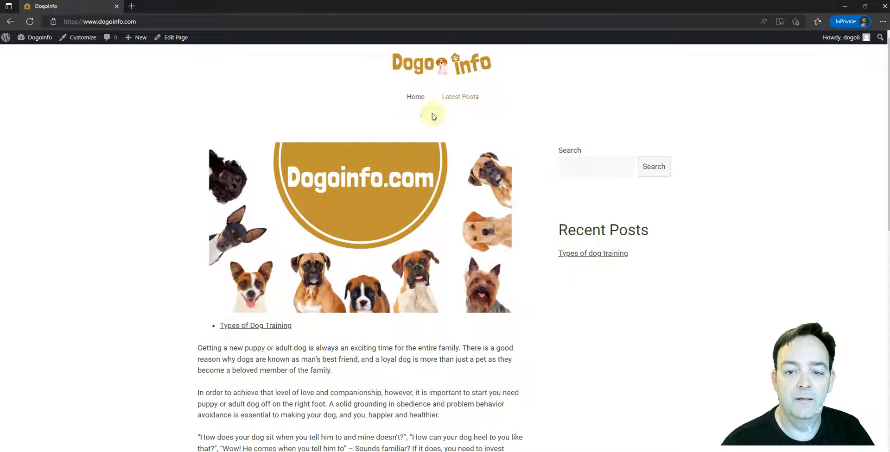
scroll(337, 217, down, 10)
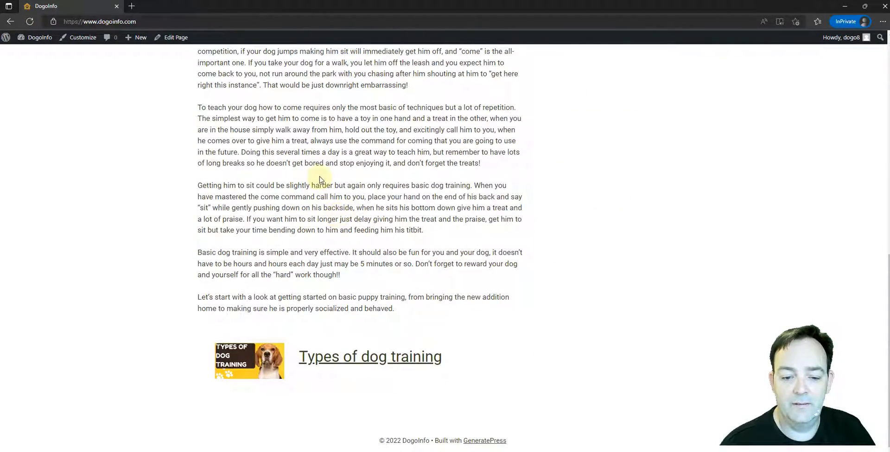
scroll(322, 176, up, 1)
scroll(326, 168, down, 1)
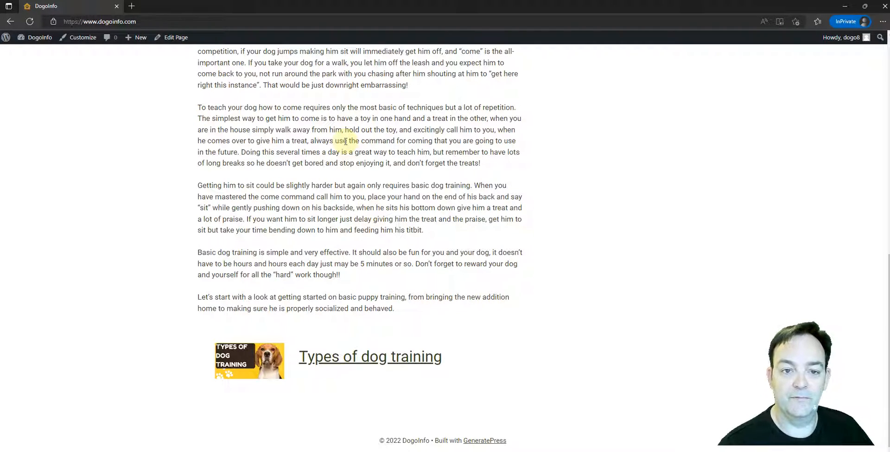
scroll(354, 147, up, 10)
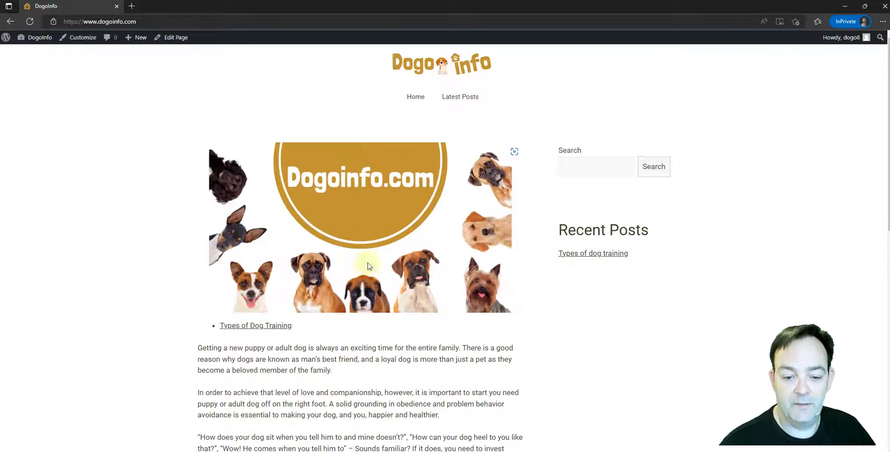
scroll(369, 266, down, 2)
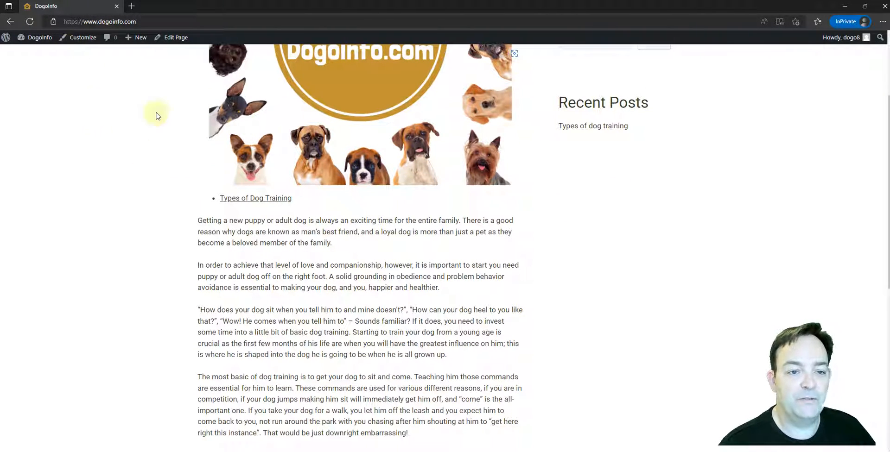
Return to the admin dashboard and open the Widgets section of the site Customizer.
mouse_move(33, 38)
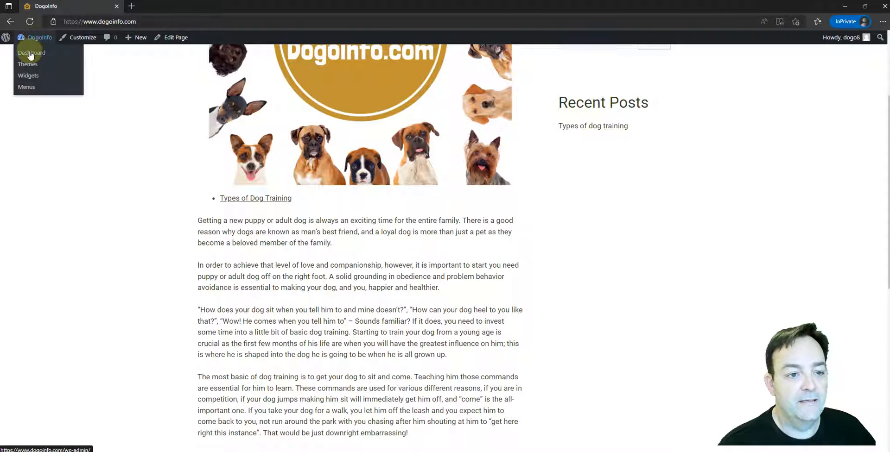
click(30, 54)
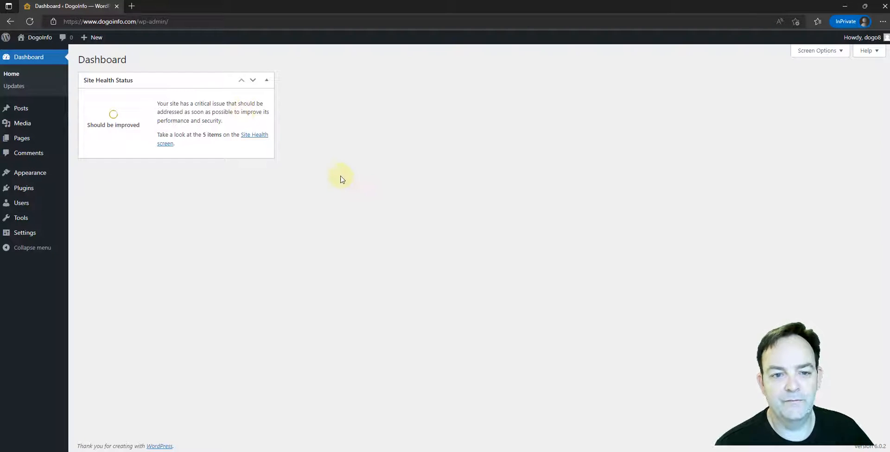
mouse_move(28, 110)
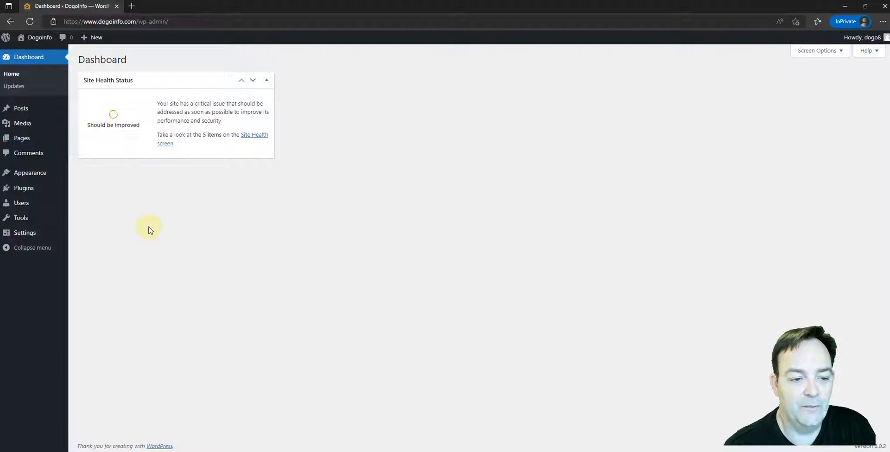
mouse_move(24, 176)
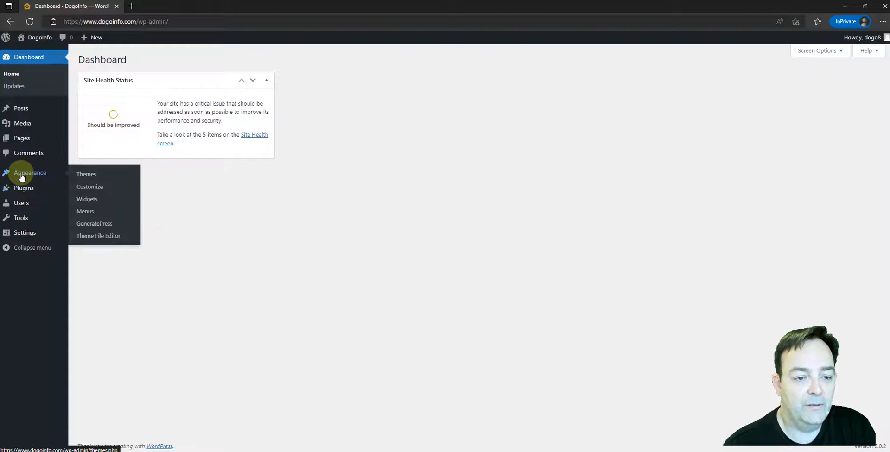
click(90, 187)
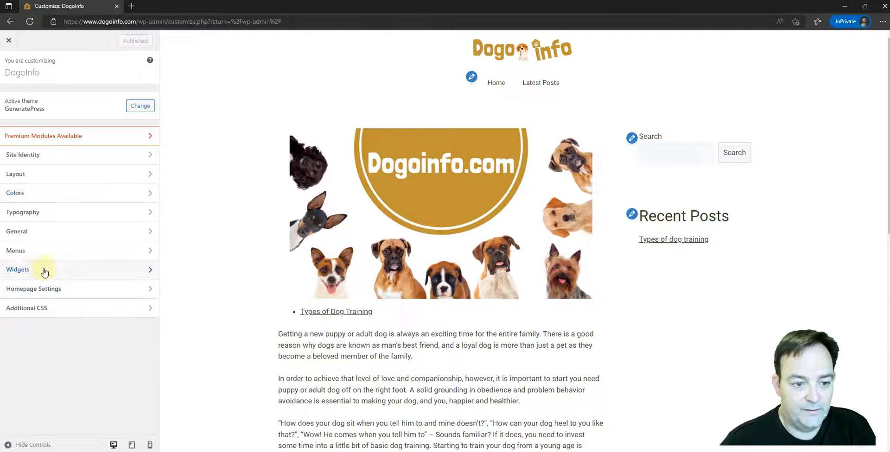
click(80, 274)
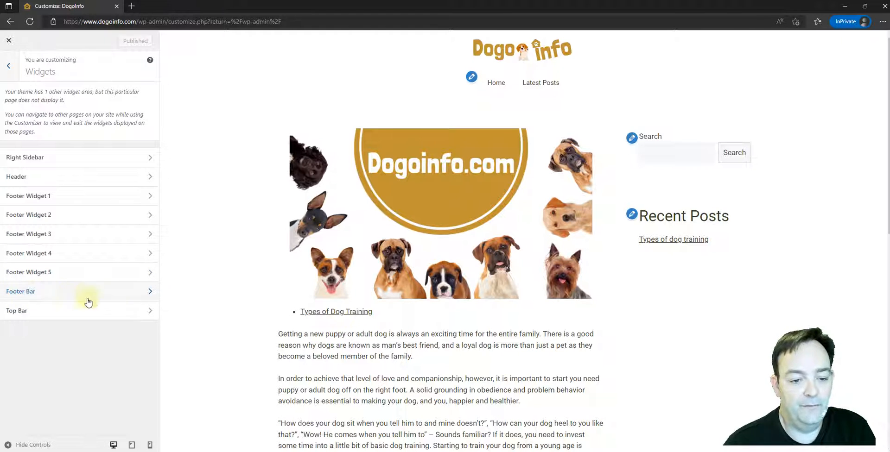
Open the Footer Bar widget area and dismiss the welcome message about block widgets.
scroll(282, 306, down, 15)
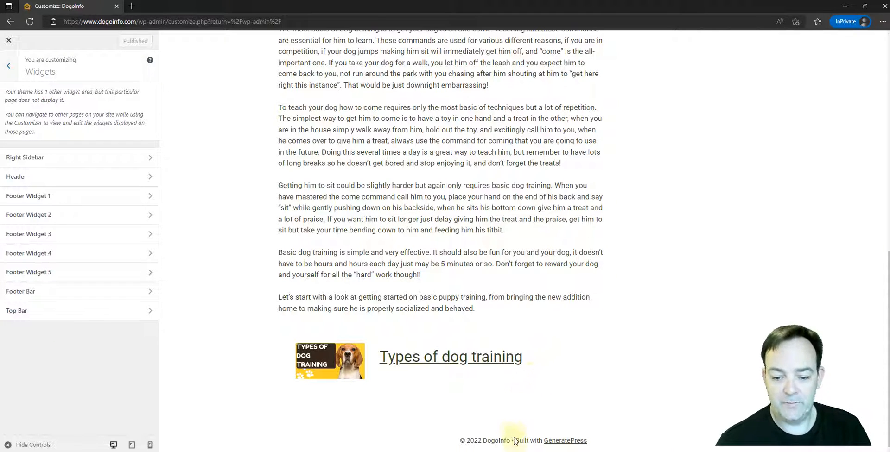
drag(516, 443, 594, 444)
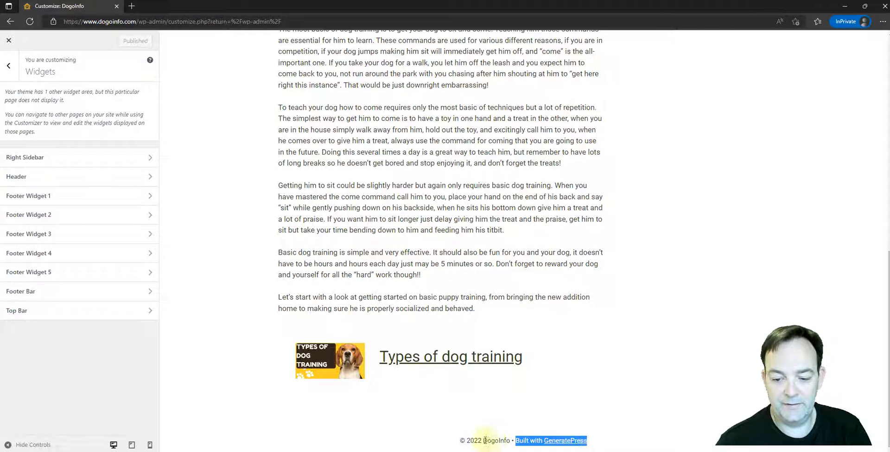
click(478, 398)
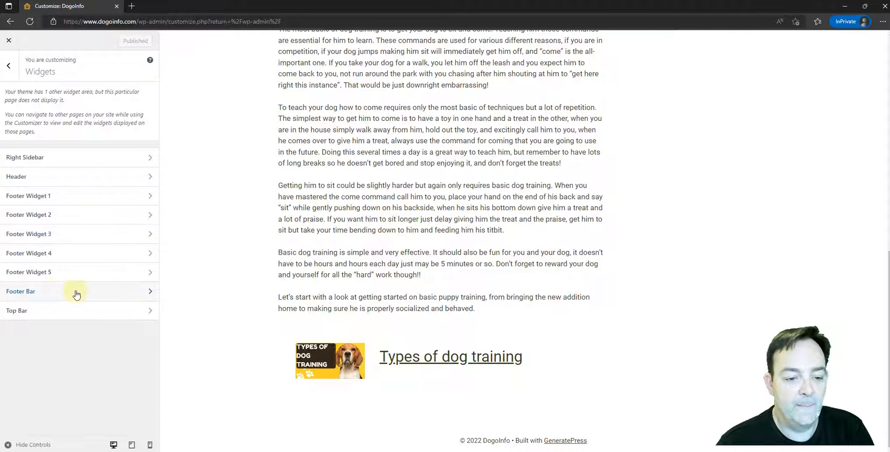
click(41, 292)
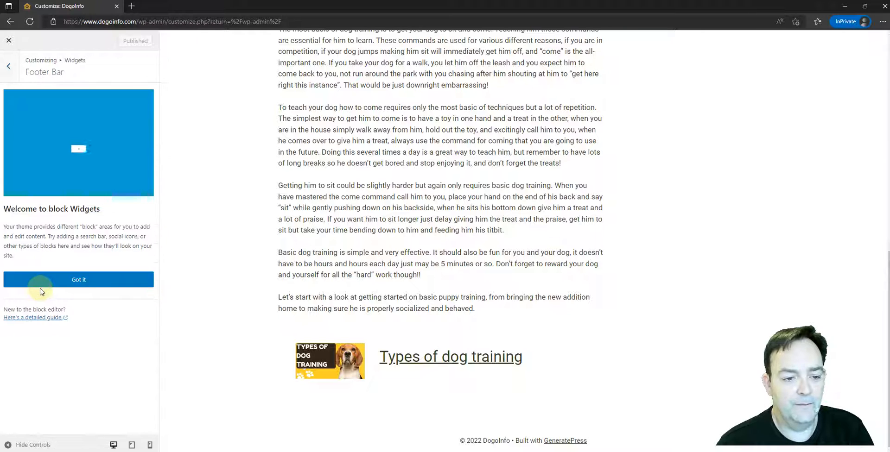
click(79, 280)
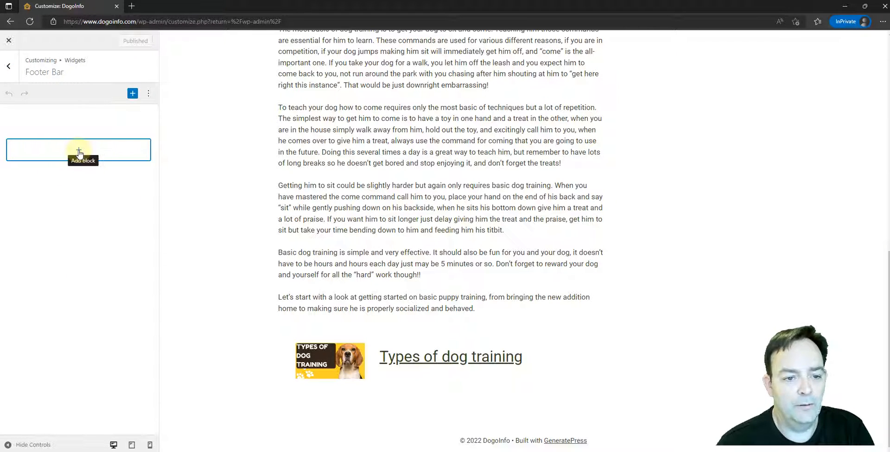
Add a Page List block to the Footer Bar and publish the change.
click(79, 153)
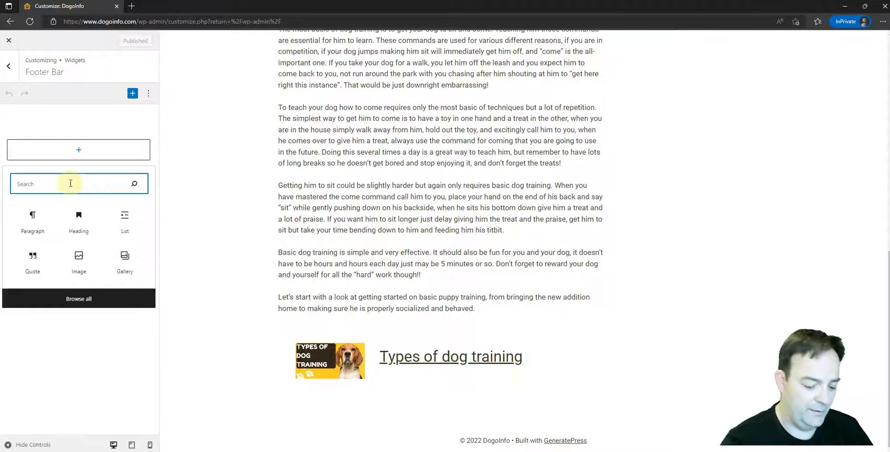
text(page)
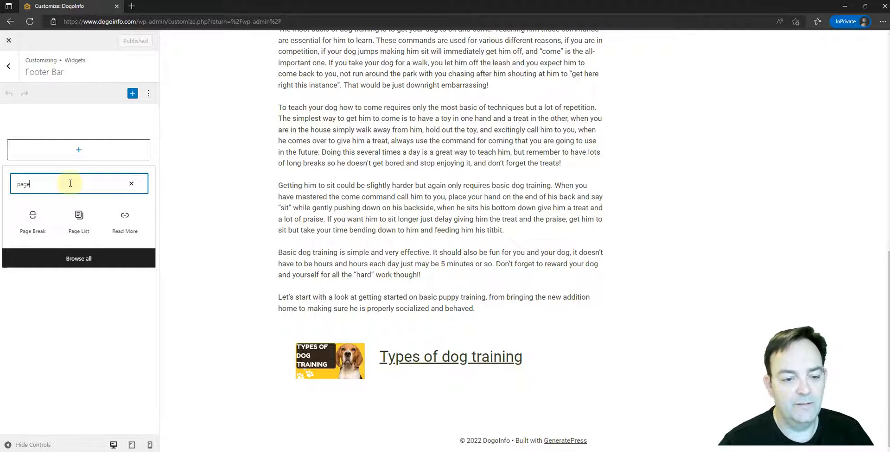
click(79, 217)
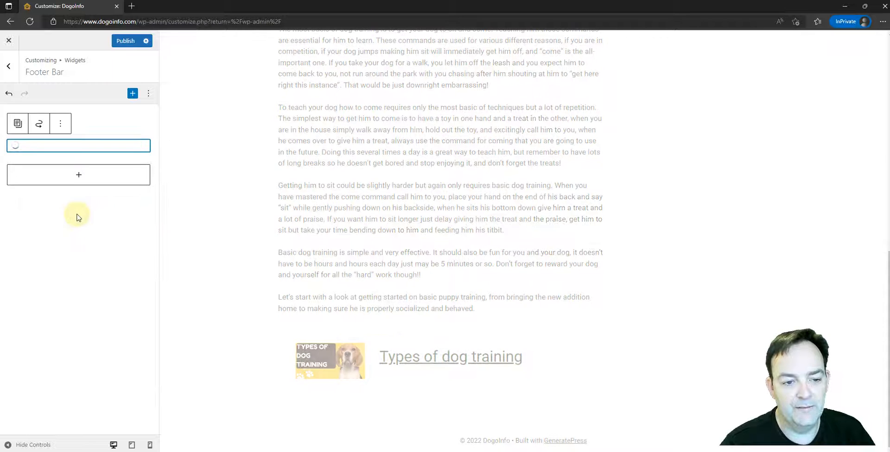
scroll(357, 322, down, 1)
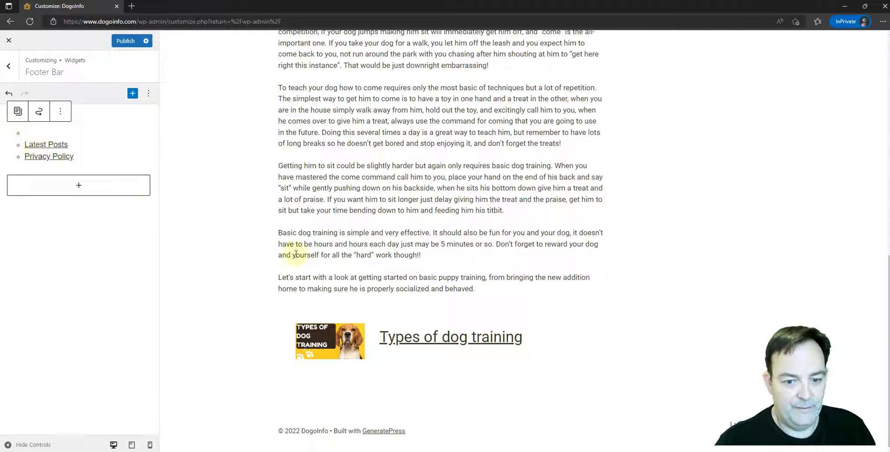
click(122, 41)
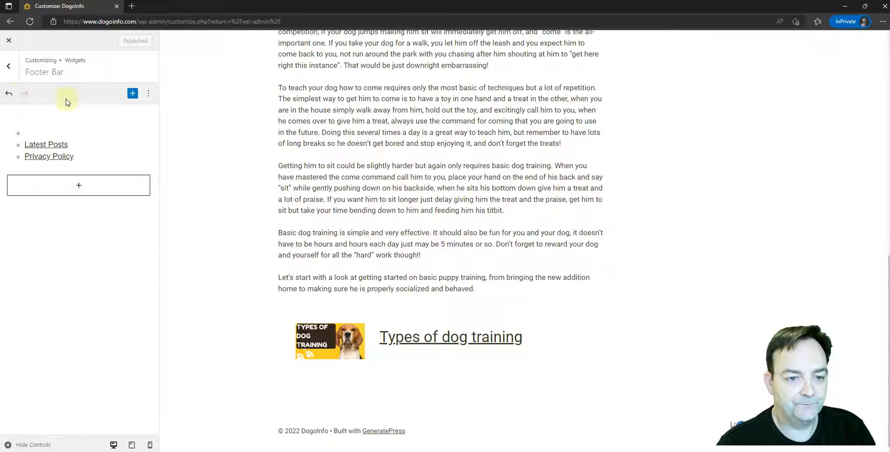
Leave the widget settings and close the Customizer to return to the live home page.
click(8, 68)
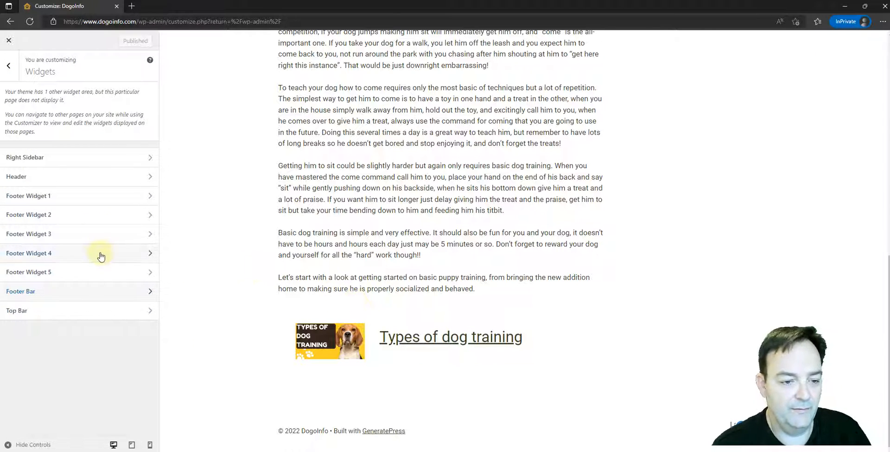
click(8, 66)
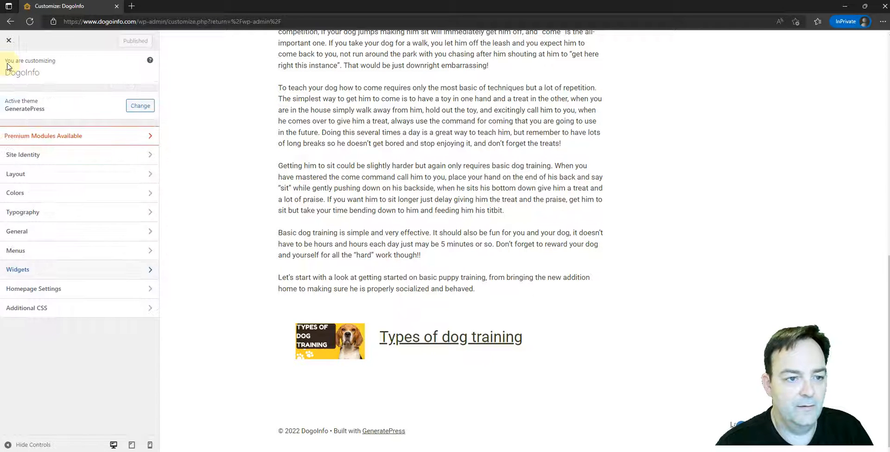
click(8, 42)
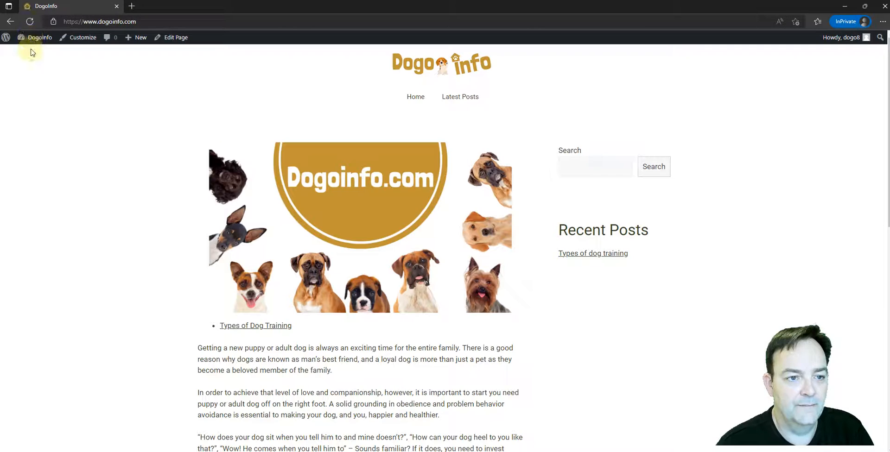
Check the page links in the live home page's footer and compare them with the header navigation.
scroll(232, 152, down, 15)
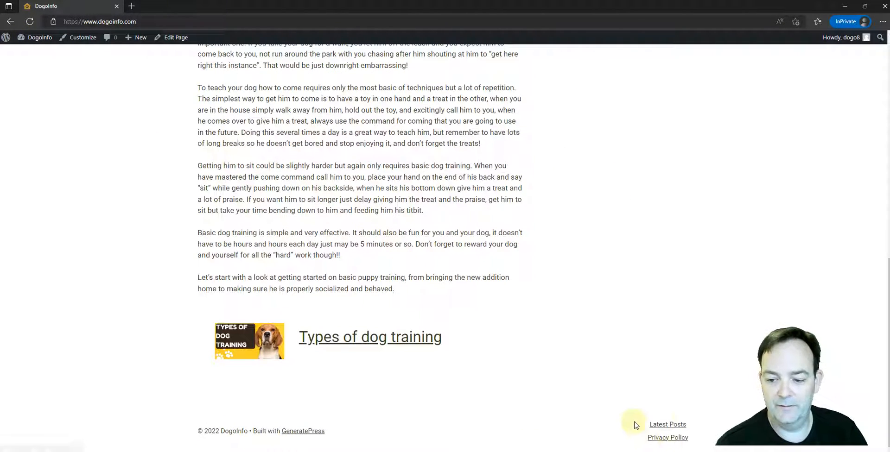
click(672, 439)
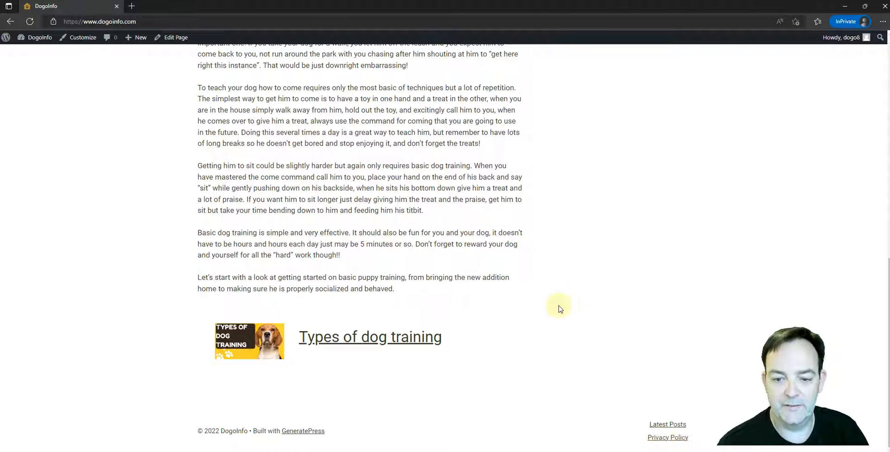
scroll(558, 308, up, 15)
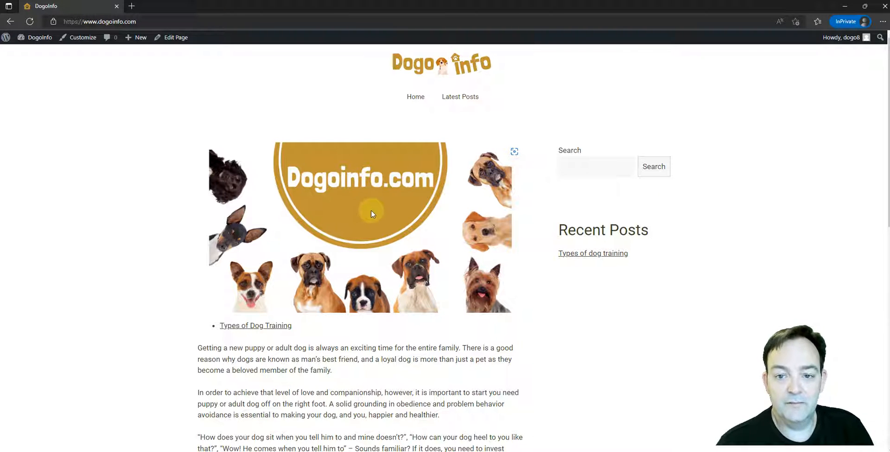
scroll(376, 178, down, 12)
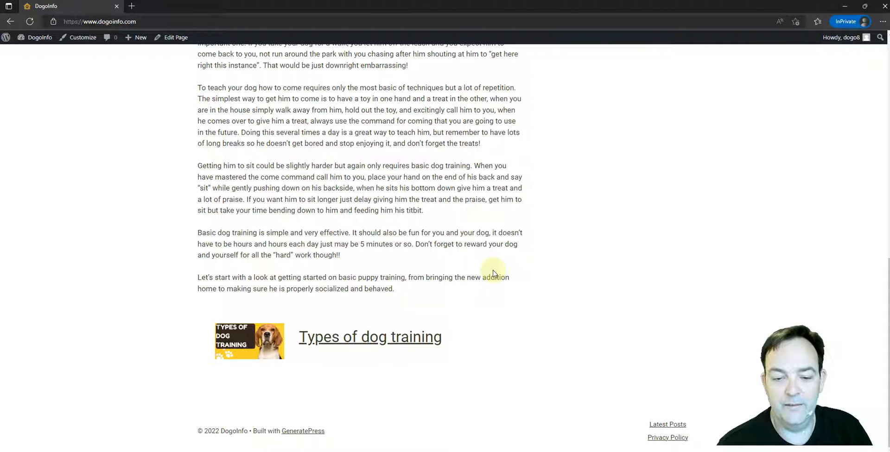
scroll(493, 273, up, 20)
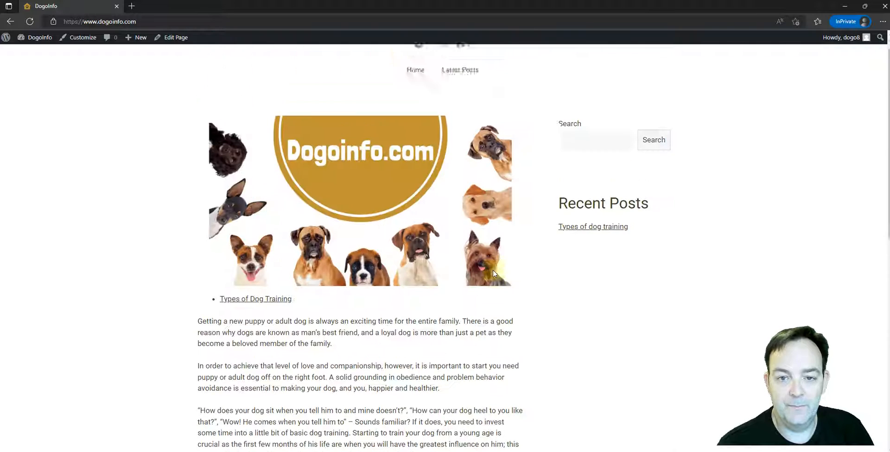